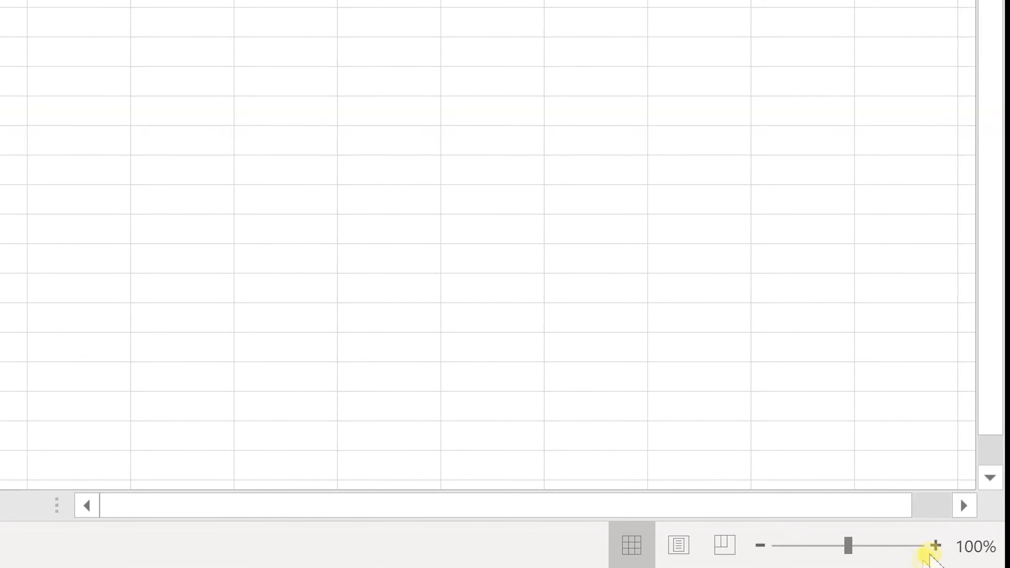
Step: Zoom the worksheet in to 200%
{"action": "left_click", "coordinate": [935, 545]}
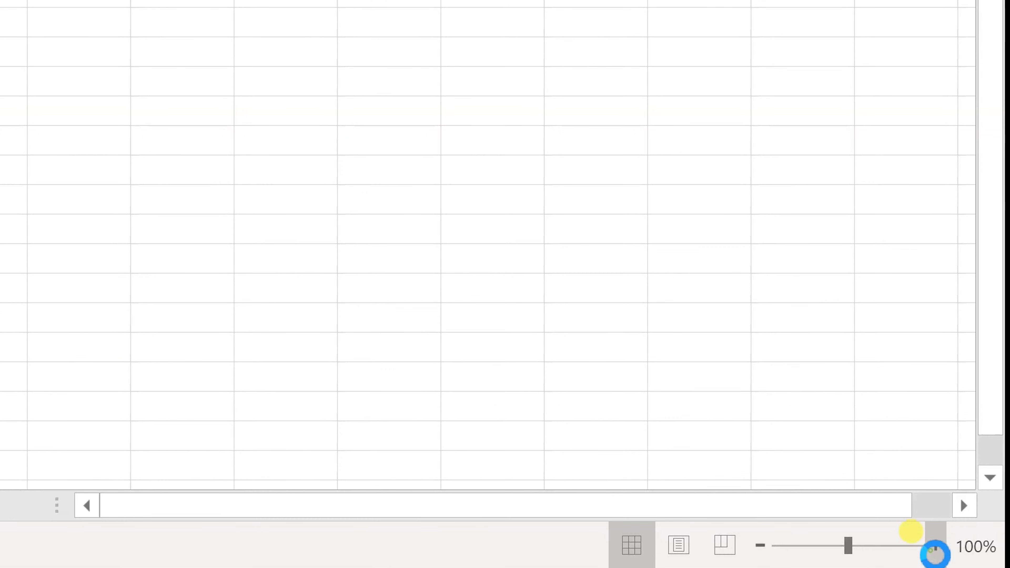
{"action": "left_click", "coordinate": [935, 546]}
{"action": "left_click", "coordinate": [935, 546]}
{"action": "left_click", "coordinate": [934, 546]}
{"action": "left_click", "coordinate": [935, 546]}
{"action": "left_click", "coordinate": [935, 546]}
{"action": "left_click", "coordinate": [935, 545]}
{"action": "left_click", "coordinate": [934, 546]}
{"action": "left_click", "coordinate": [934, 546]}
{"action": "left_click", "coordinate": [934, 545]}
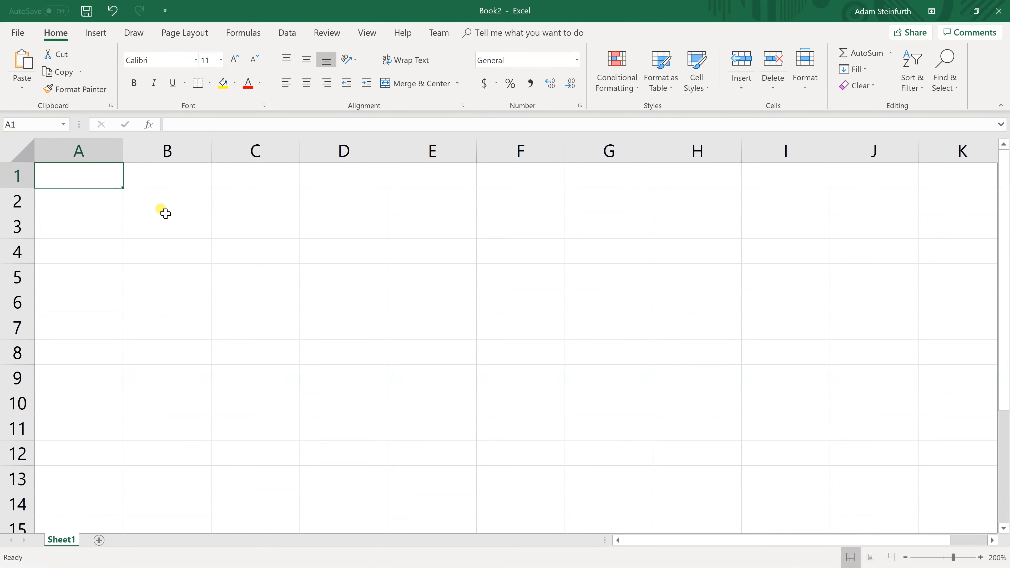
Step: Move the active cell through B2 and C3 to D4, and select all of column D and all of row 4
{"action": "left_click", "coordinate": [130, 198]}
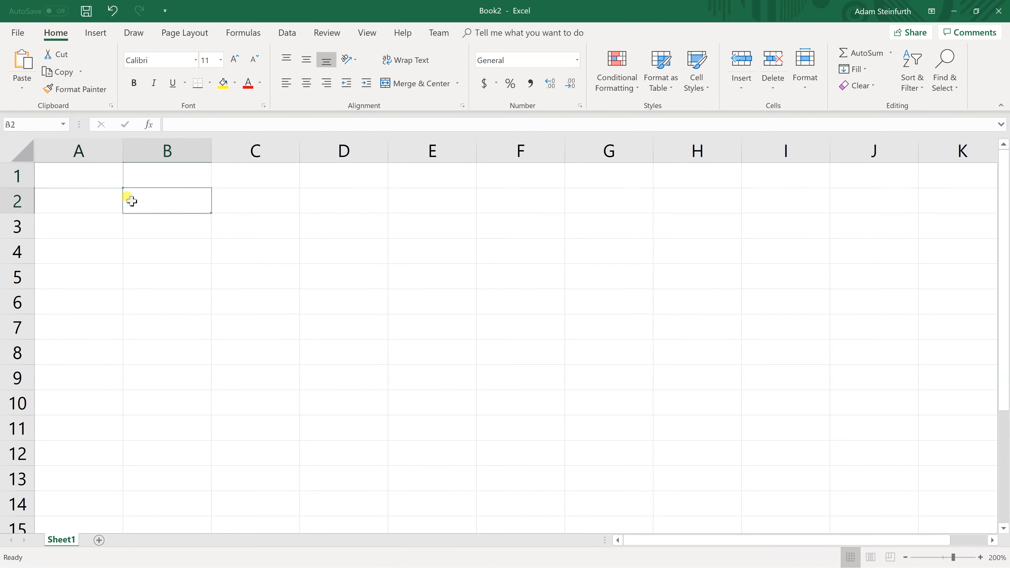
{"action": "left_click", "coordinate": [222, 233]}
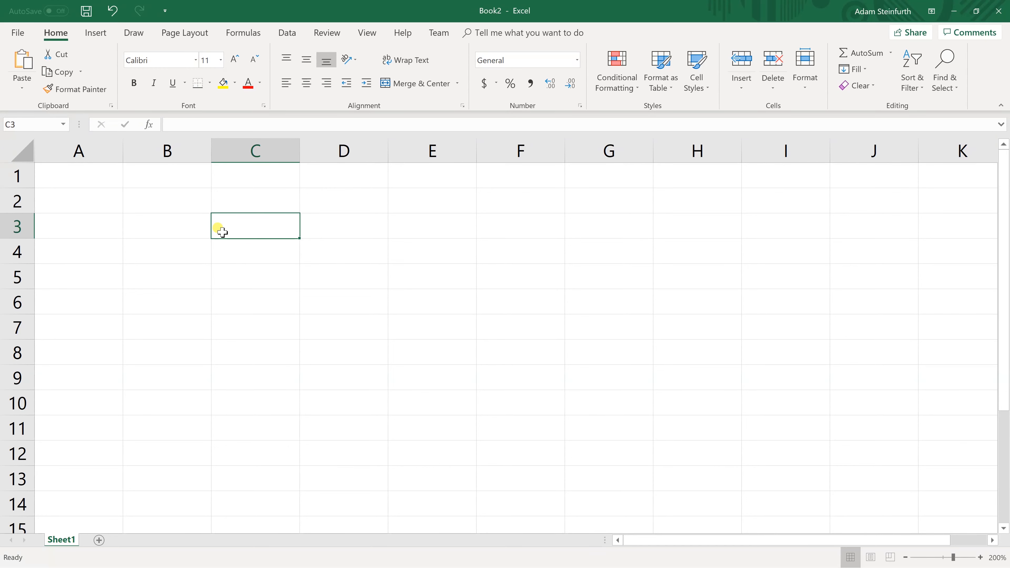
{"action": "key", "text": "Left"}
{"action": "key", "text": "Right"}
{"action": "key", "text": "Up"}
{"action": "key", "text": "Down"}
{"action": "key", "text": "Down"}
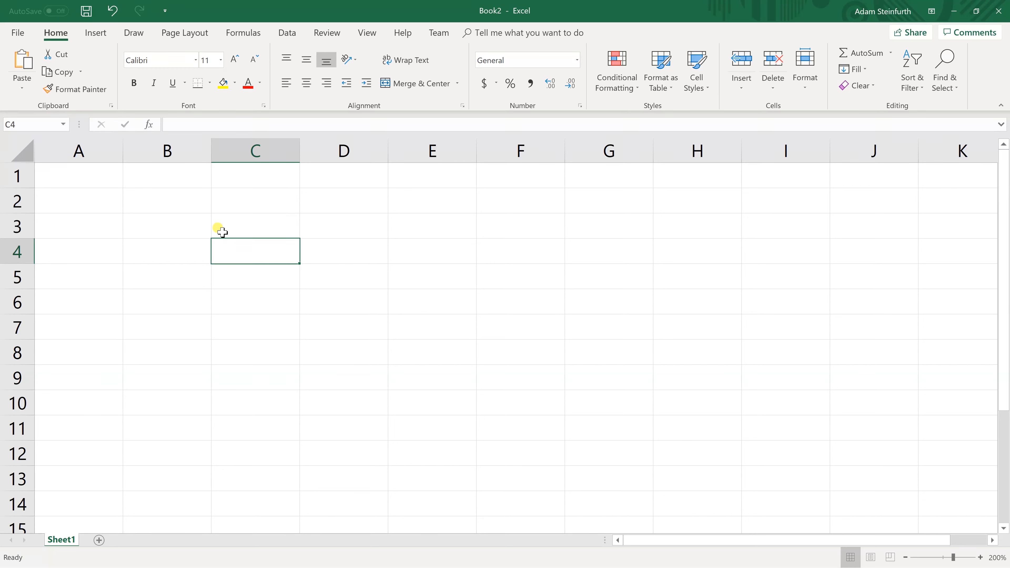
{"action": "key", "text": "Right"}
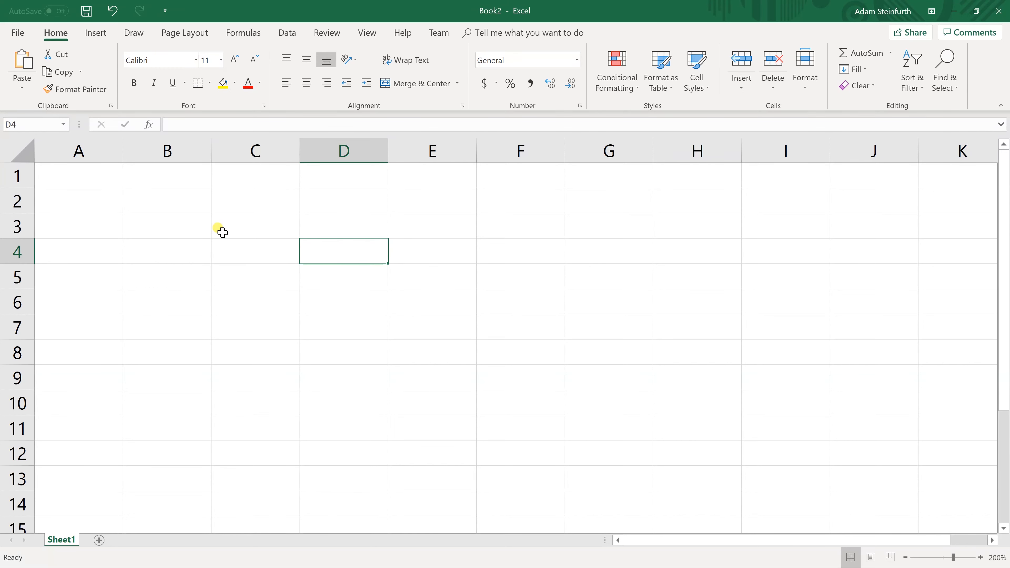
{"action": "left_click", "coordinate": [352, 149]}
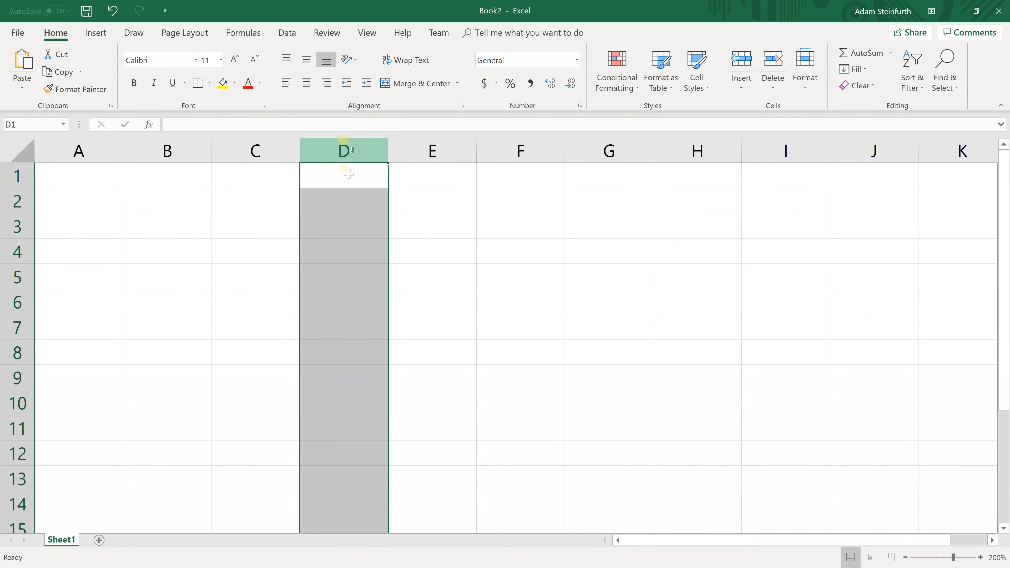
{"action": "left_click", "coordinate": [20, 255]}
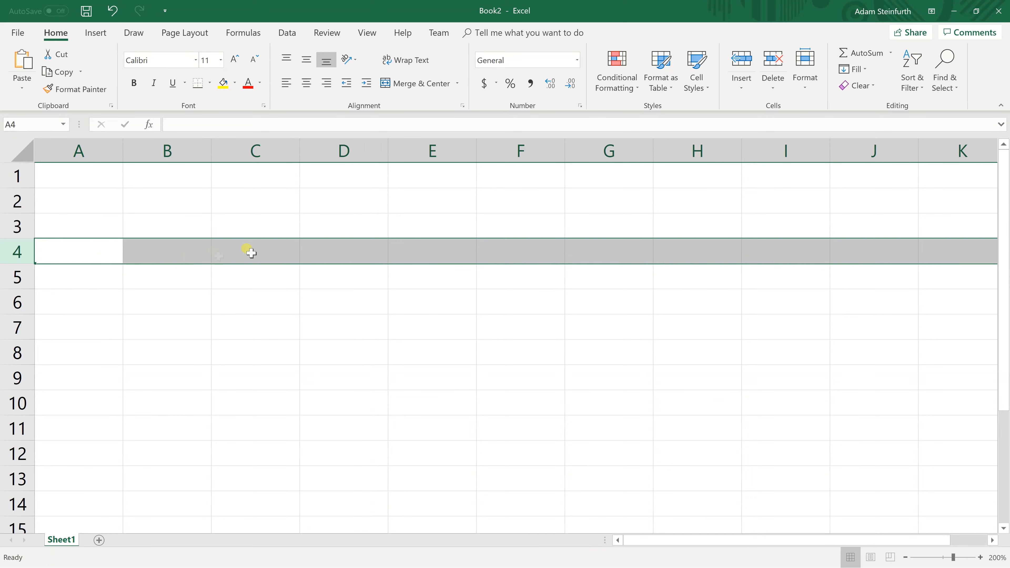
Step: Enter the heading Amount in cell D4 and the values 4, 5 and 6 in cells D5 to D7
{"action": "left_click", "coordinate": [320, 251]}
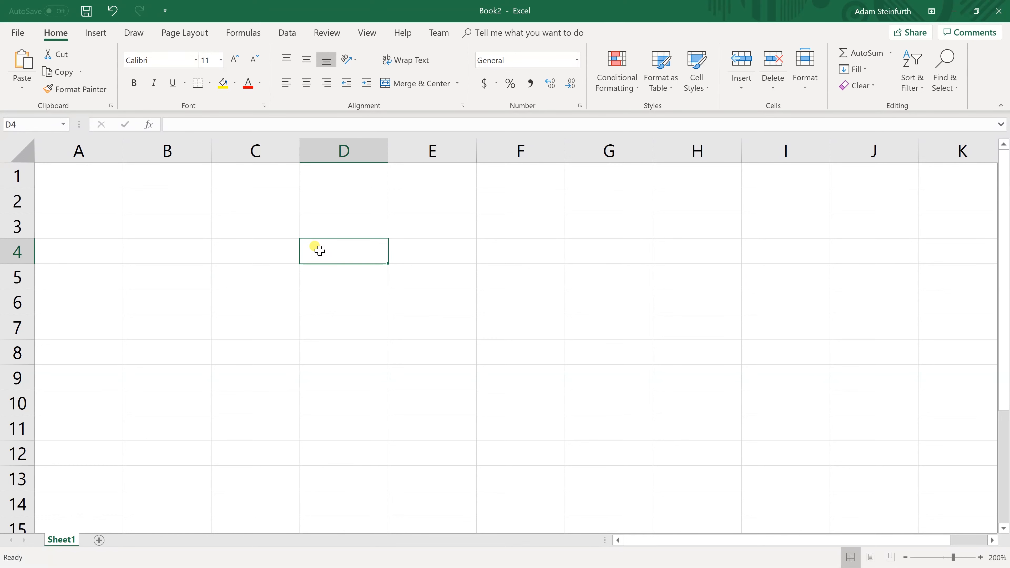
{"action": "type", "text": "Amount"}
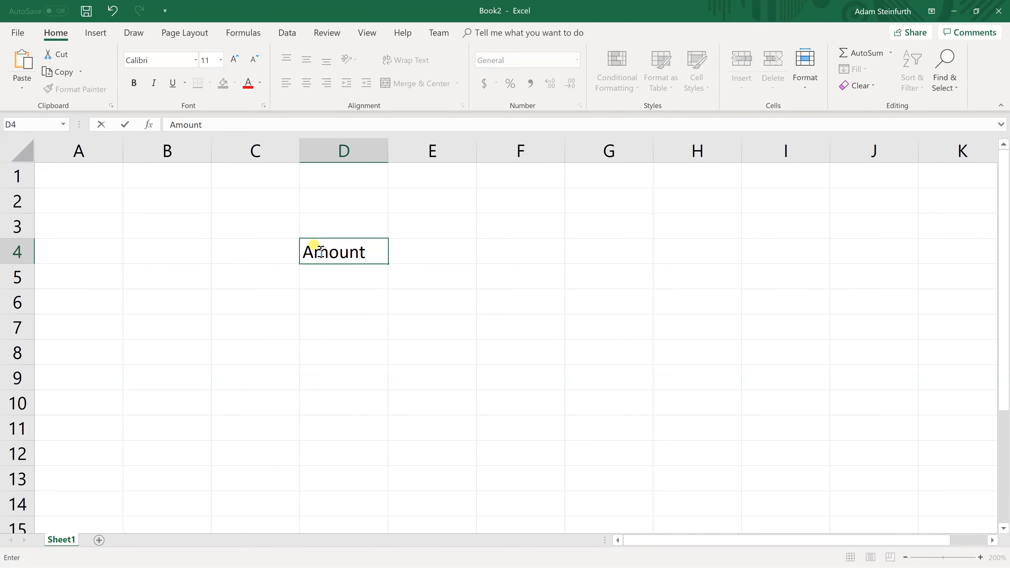
{"action": "key", "text": "Return"}
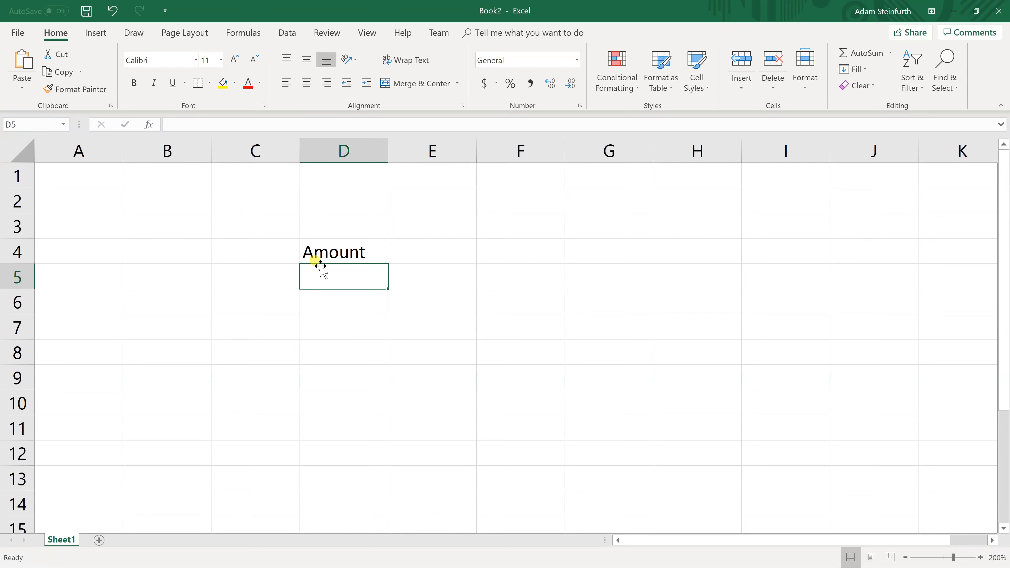
{"action": "type", "text": "4"}
{"action": "key", "text": "Return"}
{"action": "type", "text": "5"}
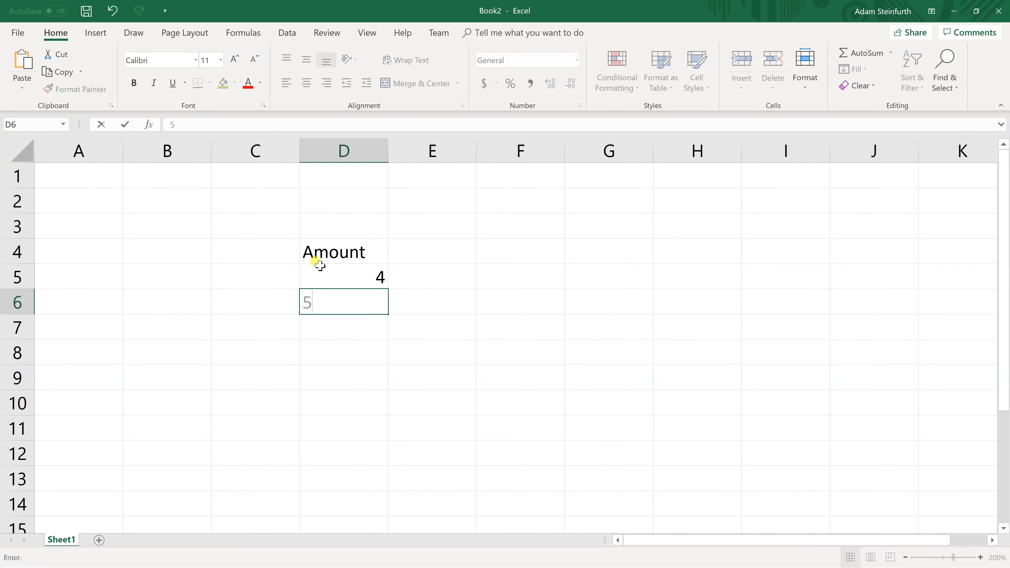
{"action": "key", "text": "Return"}
{"action": "type", "text": "6"}
{"action": "key", "text": "Return"}
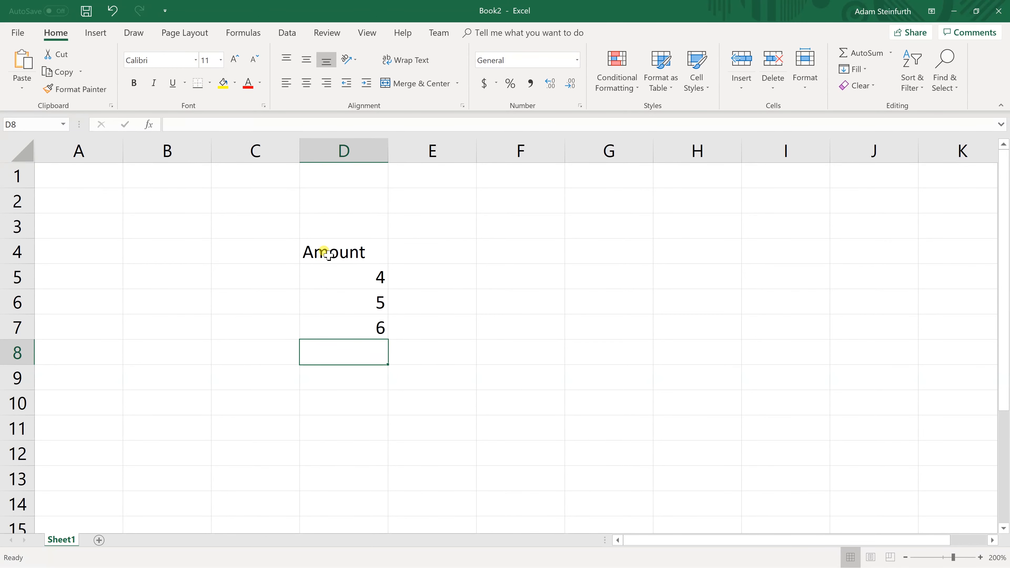
Step: Inspect the Amount heading in D4 and the numbers in the cells beneath it
{"action": "left_click", "coordinate": [329, 255]}
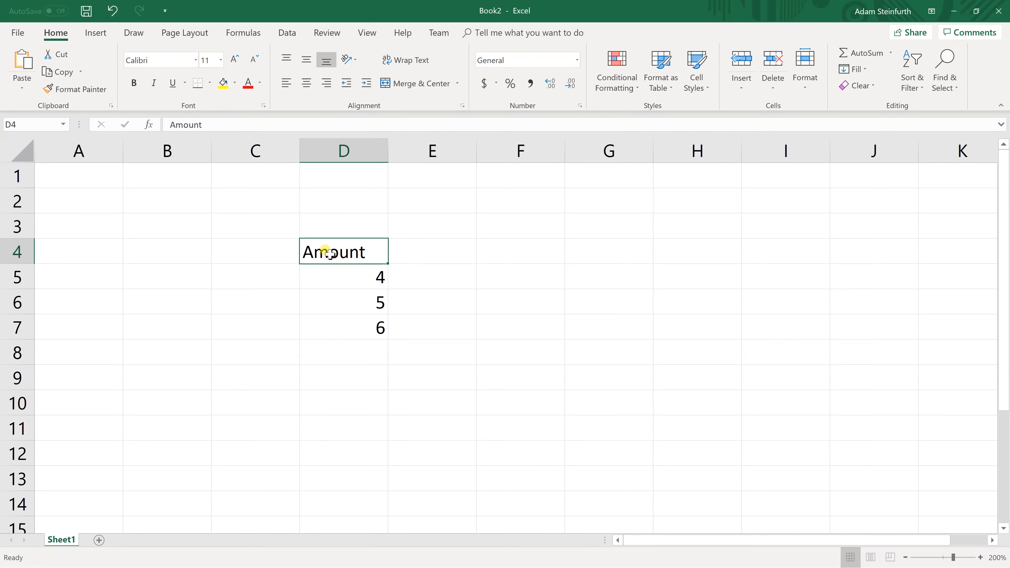
{"action": "left_click_drag", "start_coordinate": [334, 276], "coordinate": [346, 327]}
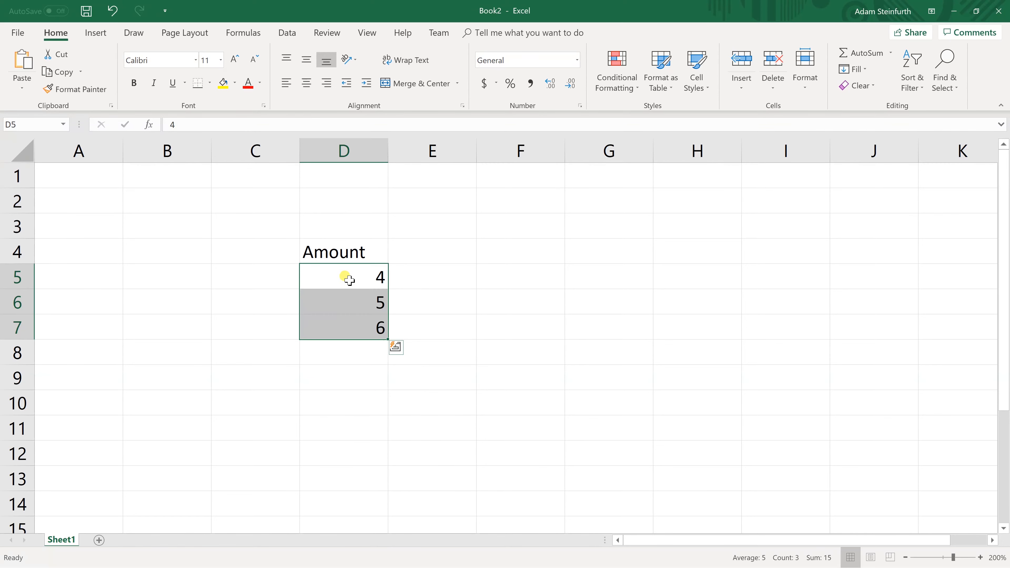
{"action": "left_click", "coordinate": [364, 277]}
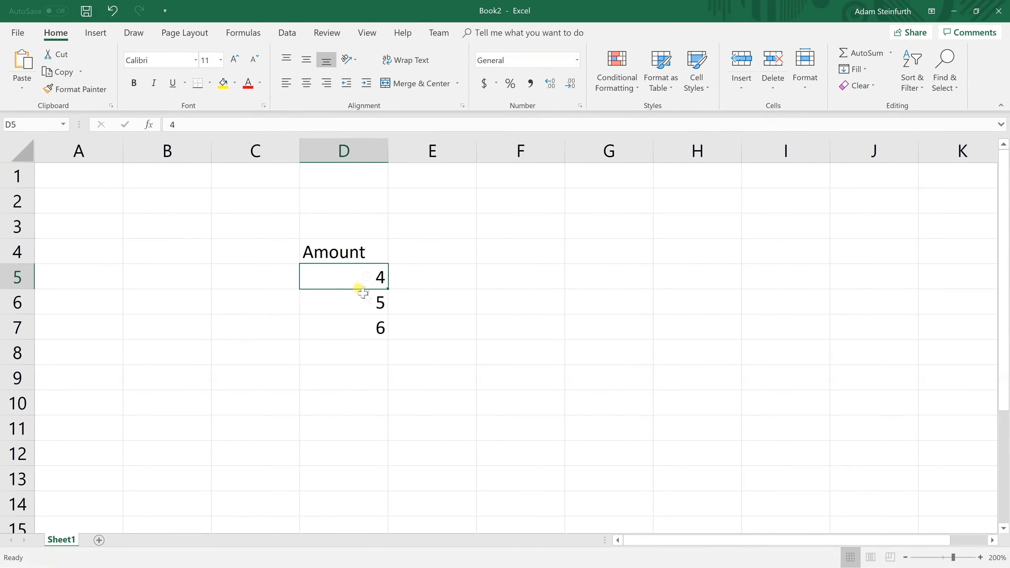
{"action": "left_click", "coordinate": [360, 301]}
{"action": "left_click", "coordinate": [352, 253]}
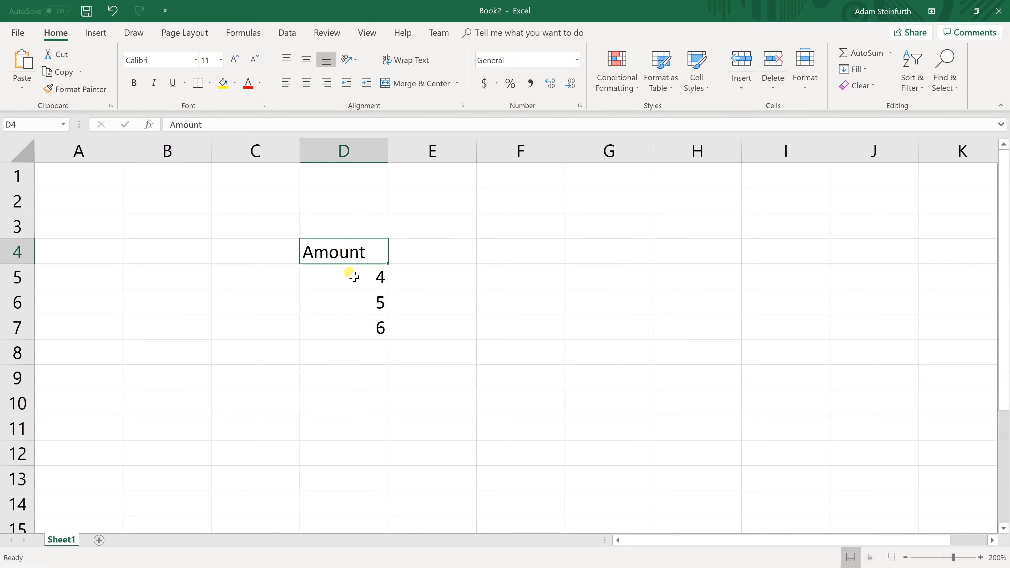
{"action": "left_click", "coordinate": [354, 276]}
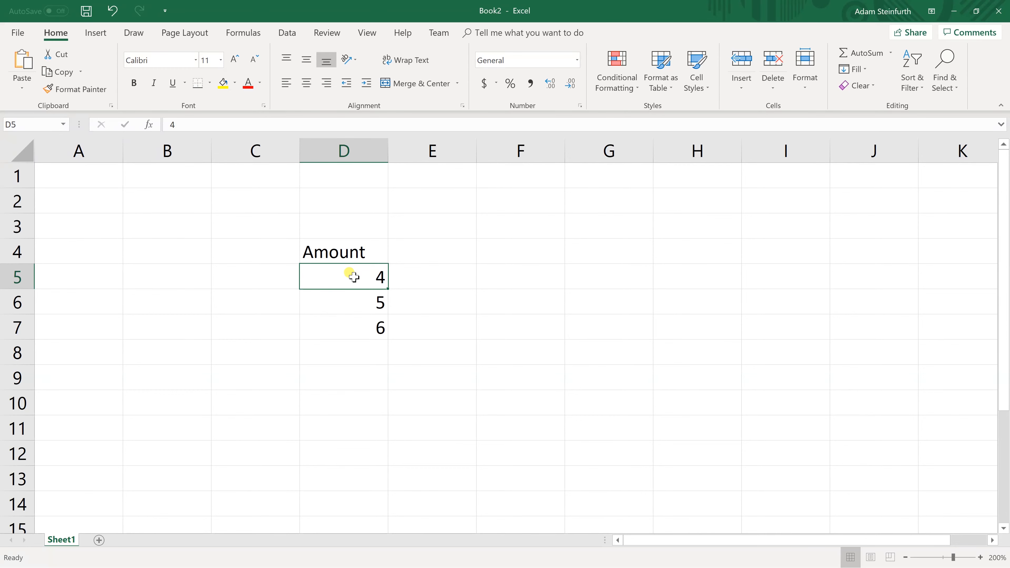
Step: Select D5:D7 and view the customization options of the status bar's summary calculations
{"action": "left_click_drag", "start_coordinate": [353, 277], "coordinate": [362, 323]}
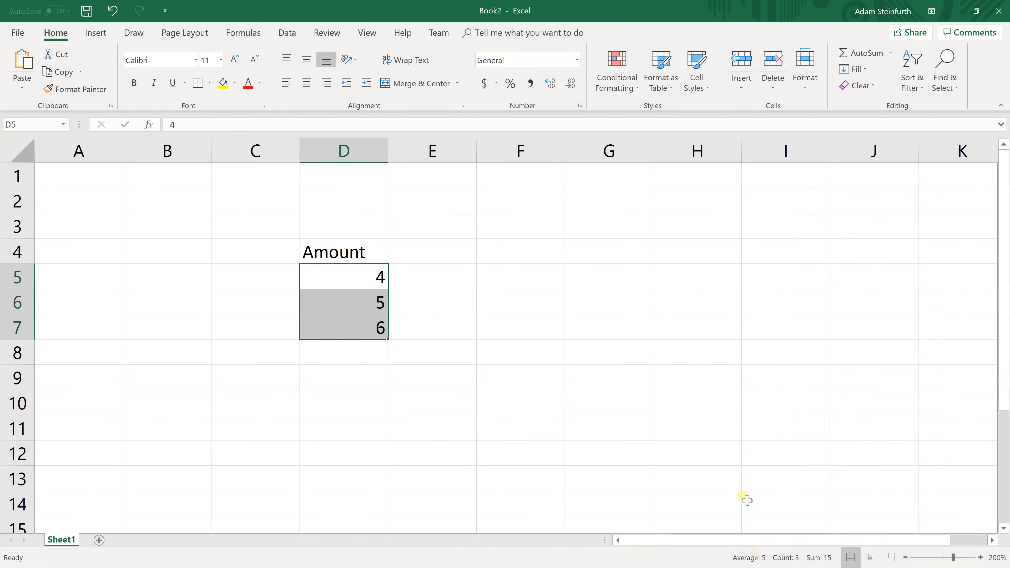
{"action": "right_click", "coordinate": [753, 557]}
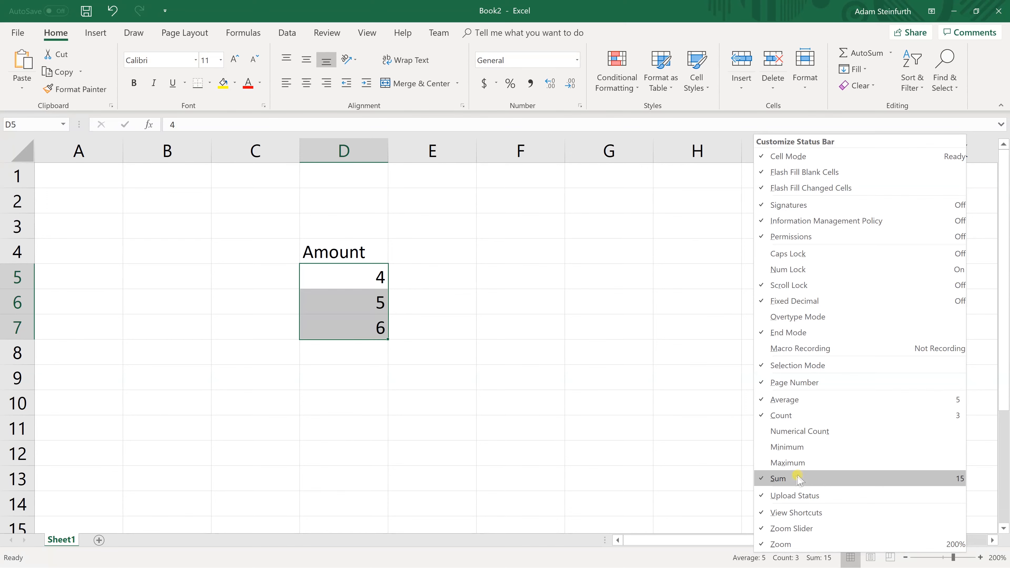
{"action": "key", "text": "Escape"}
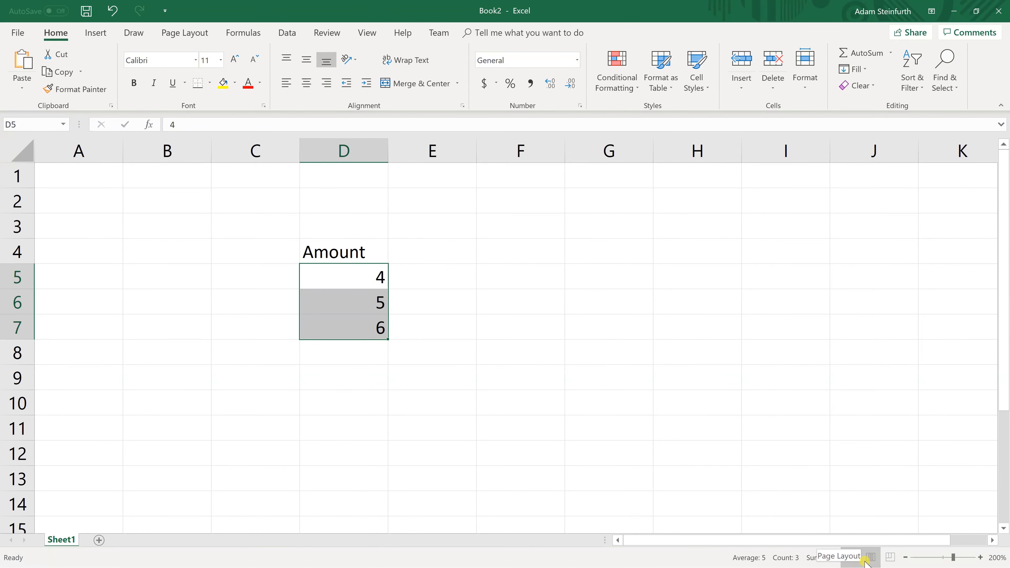
Step: Check Page Layout view and extend the print area to column I and row 13 in Page Break Preview, finishing in Normal view
{"action": "left_click", "coordinate": [867, 559]}
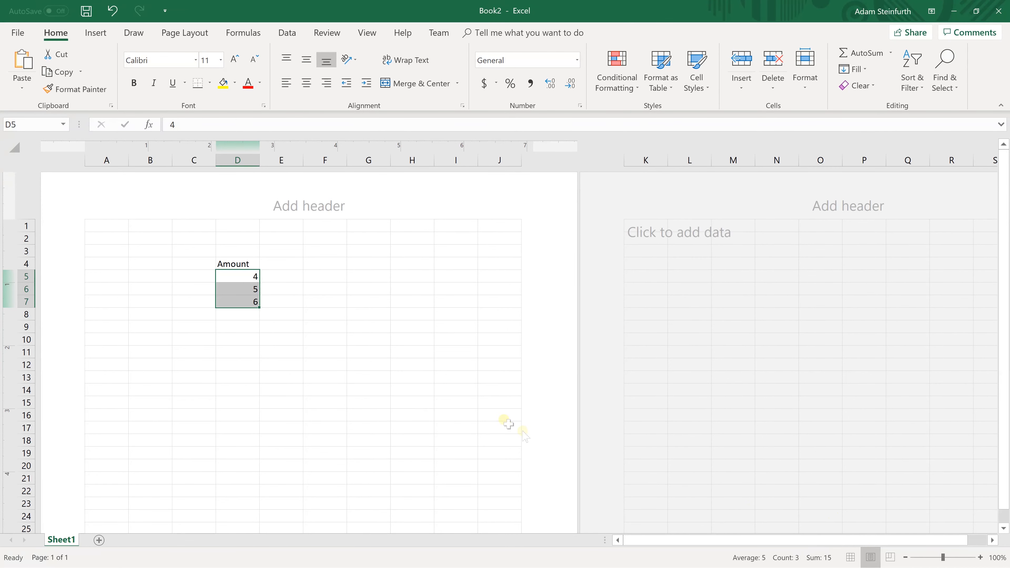
{"action": "left_click", "coordinate": [890, 558]}
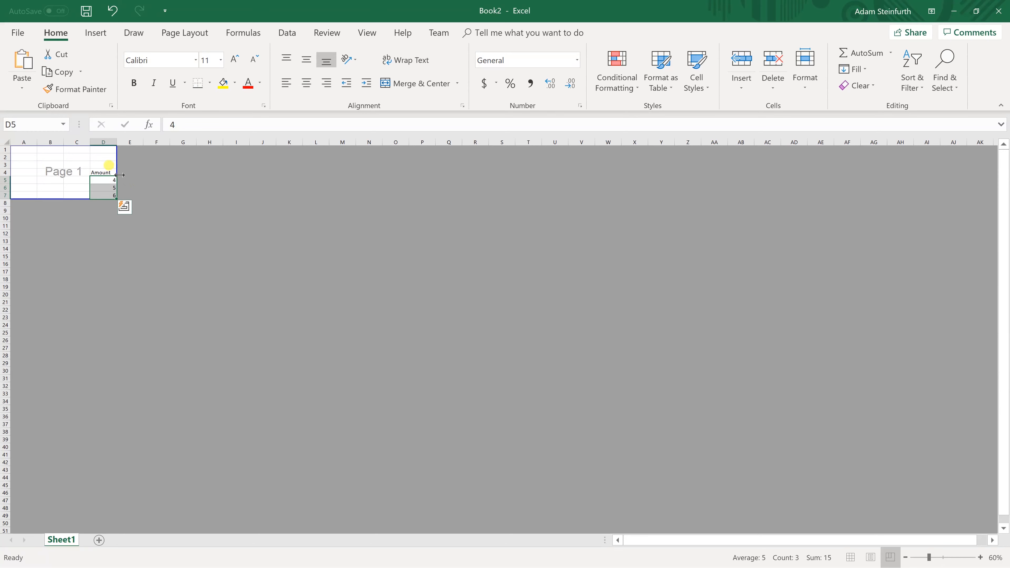
{"action": "left_click_drag", "start_coordinate": [120, 175], "coordinate": [244, 169]}
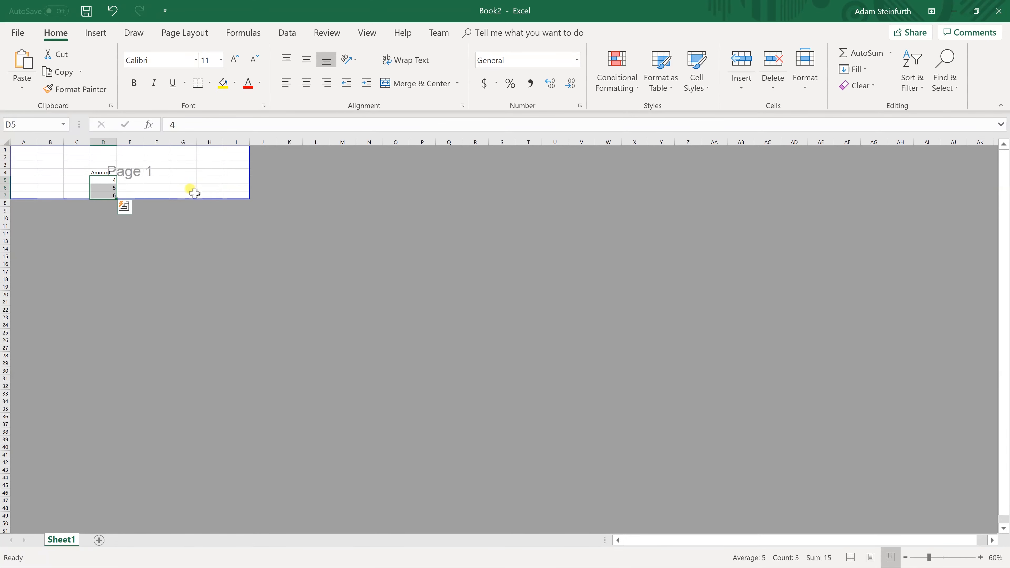
{"action": "left_click_drag", "start_coordinate": [194, 195], "coordinate": [181, 238]}
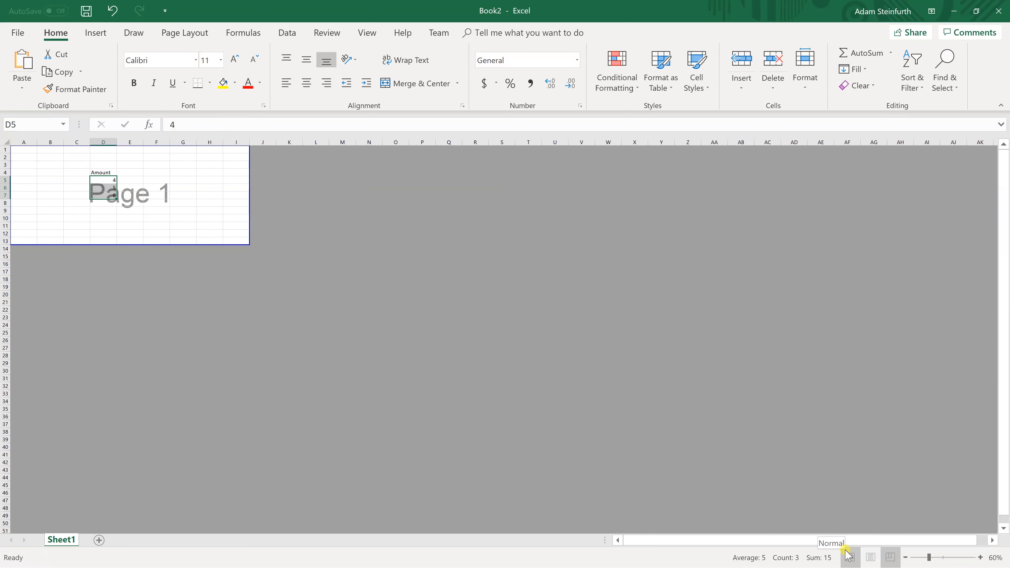
{"action": "left_click", "coordinate": [850, 557]}
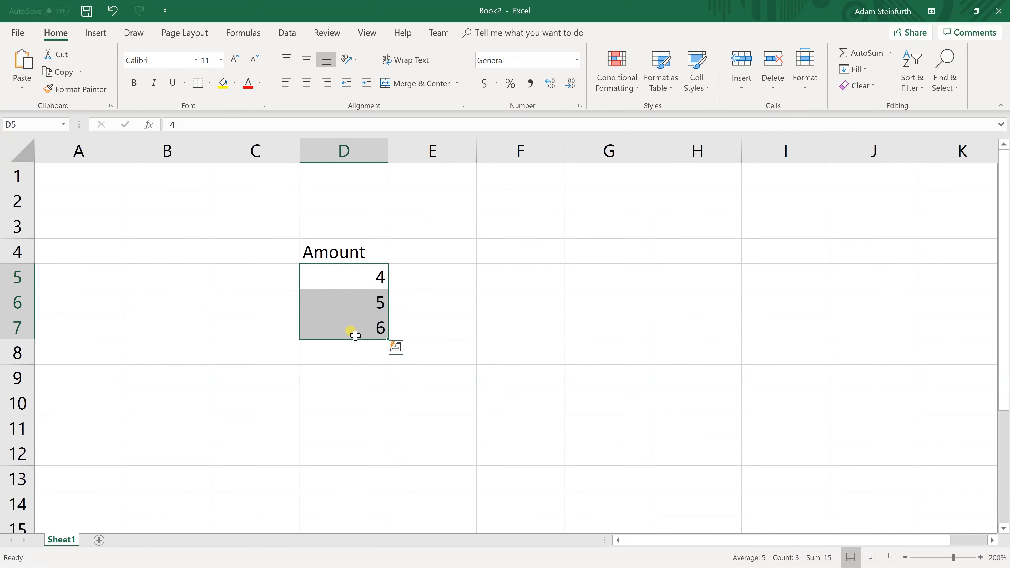
Step: Total D5:D7 in cell D8 with AutoSum and check the formula against the summed range
{"action": "left_click", "coordinate": [356, 351]}
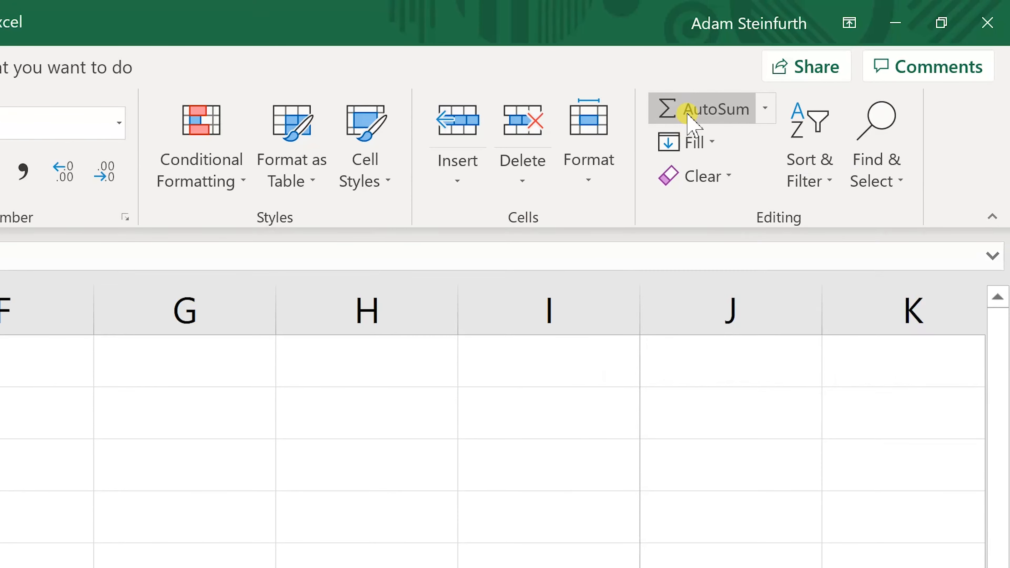
{"action": "left_click", "coordinate": [689, 117]}
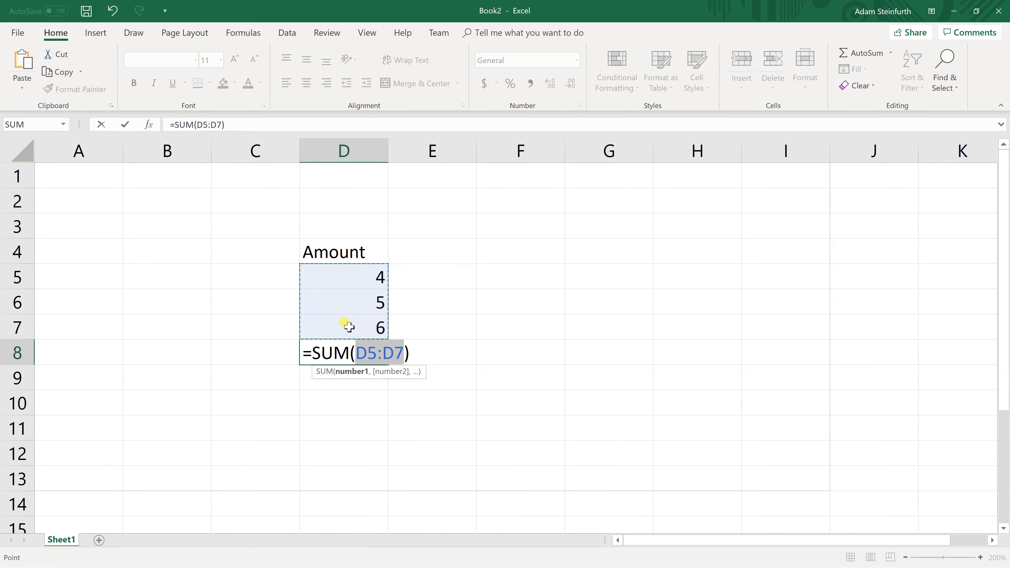
{"action": "key", "text": "Return"}
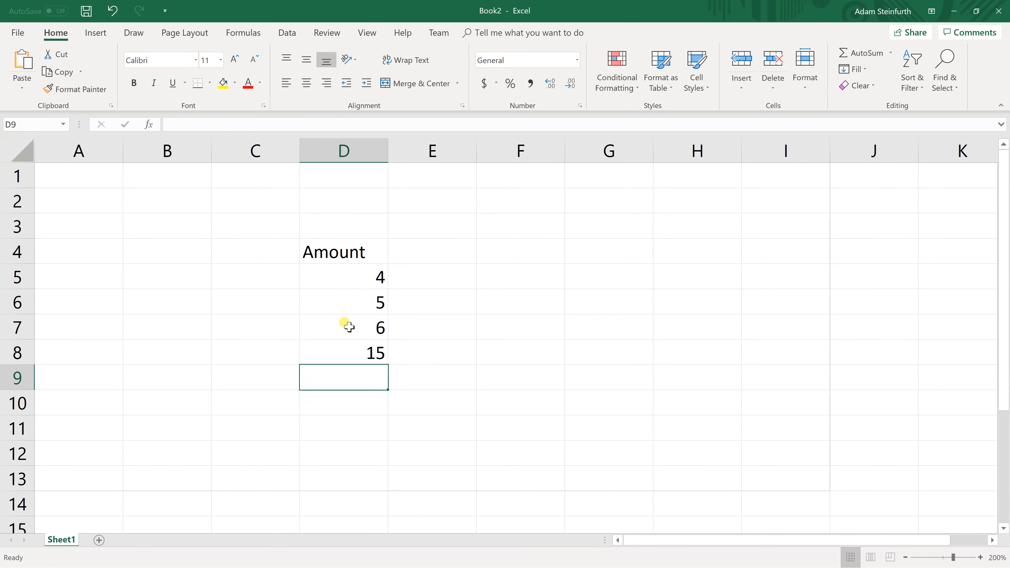
{"action": "left_click", "coordinate": [347, 359]}
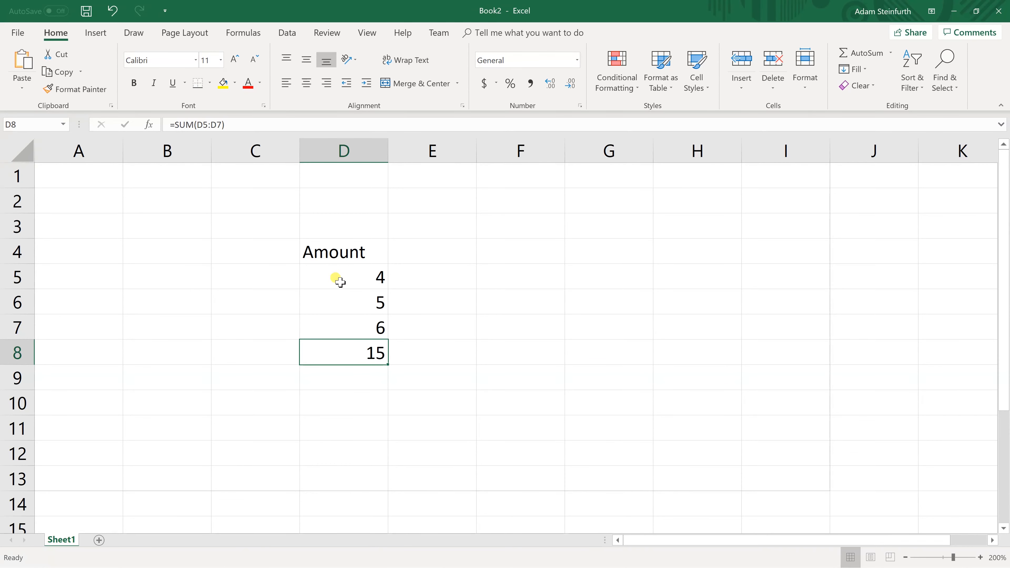
{"action": "left_click_drag", "start_coordinate": [338, 281], "coordinate": [341, 321]}
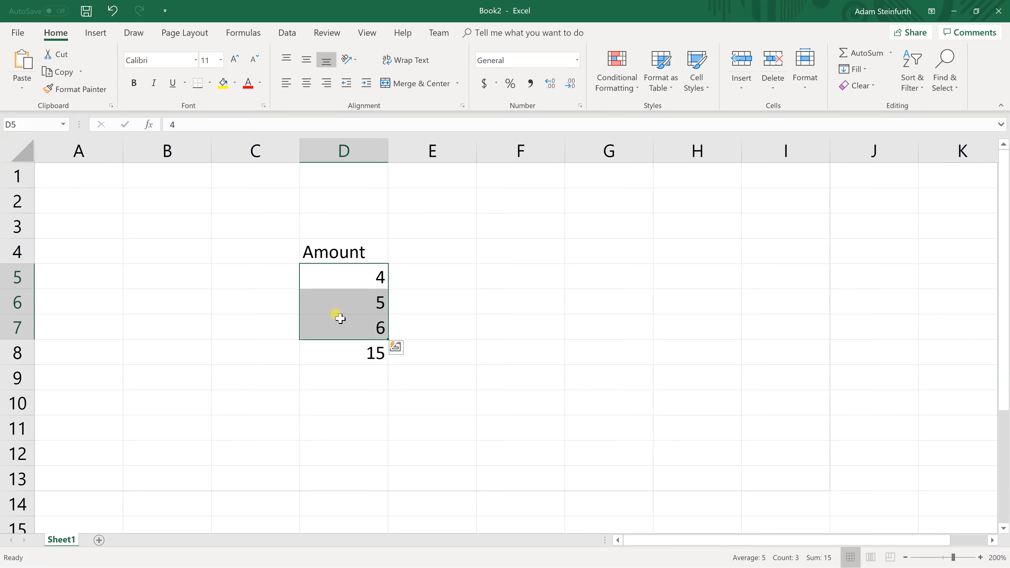
Step: Enter the heading More amounts in cell E4
{"action": "left_click", "coordinate": [416, 260]}
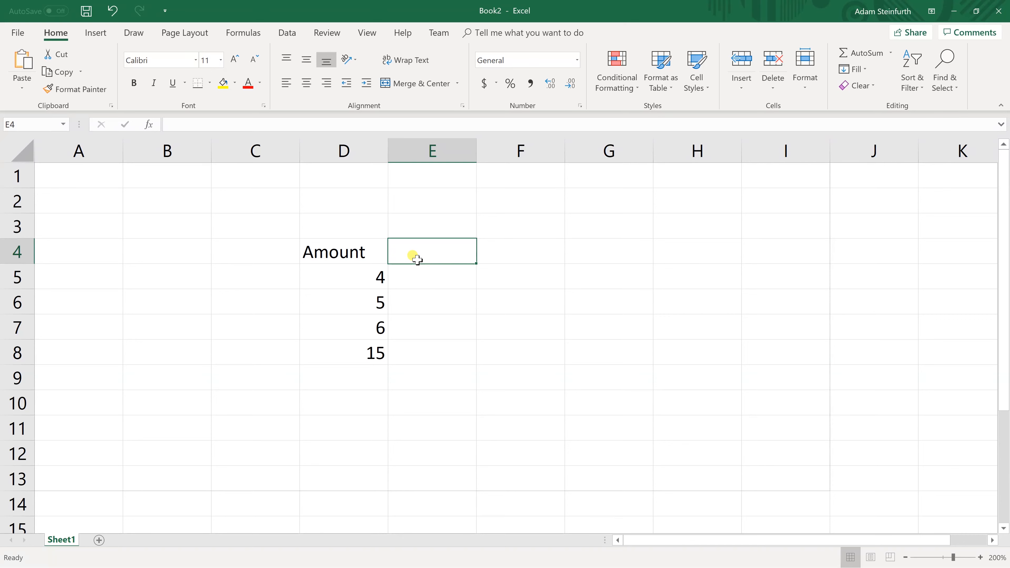
{"action": "type", "text": "More amou"}
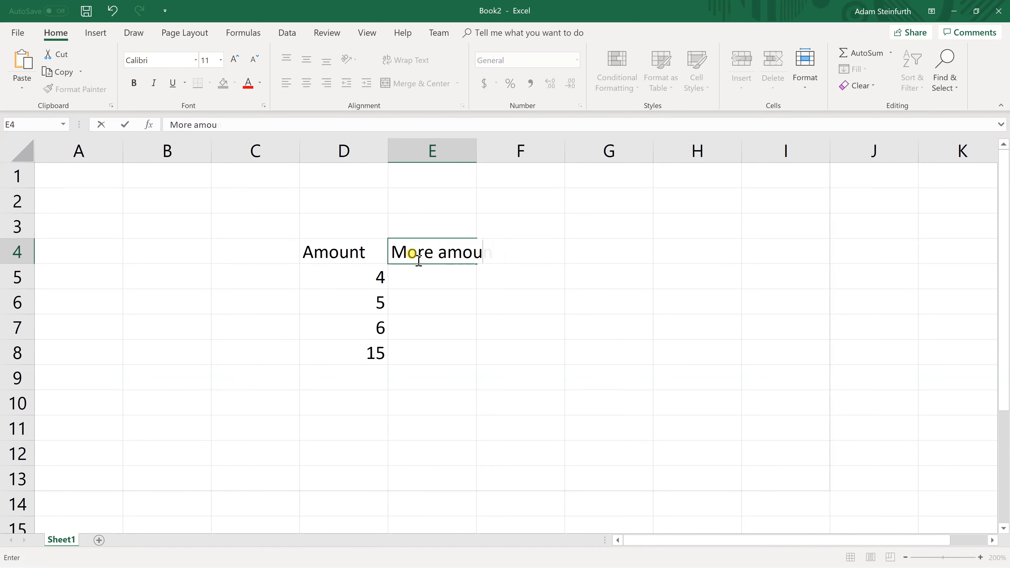
{"action": "type", "text": "nts"}
{"action": "key", "text": "Return"}
Step: Complete the heading entry in E4 and select cell D5, the first value in the Amount column
{"action": "left_click", "coordinate": [361, 275]}
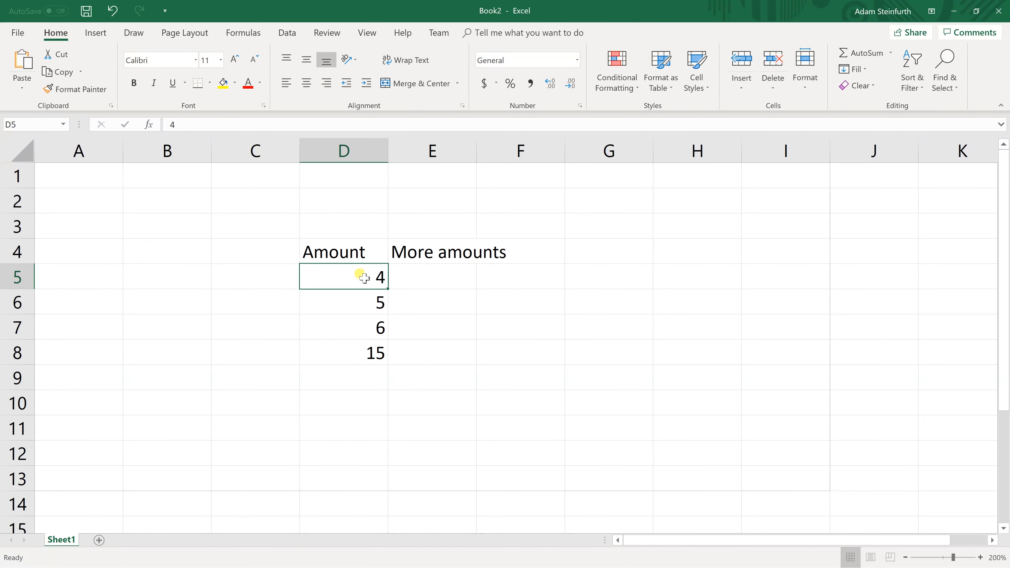
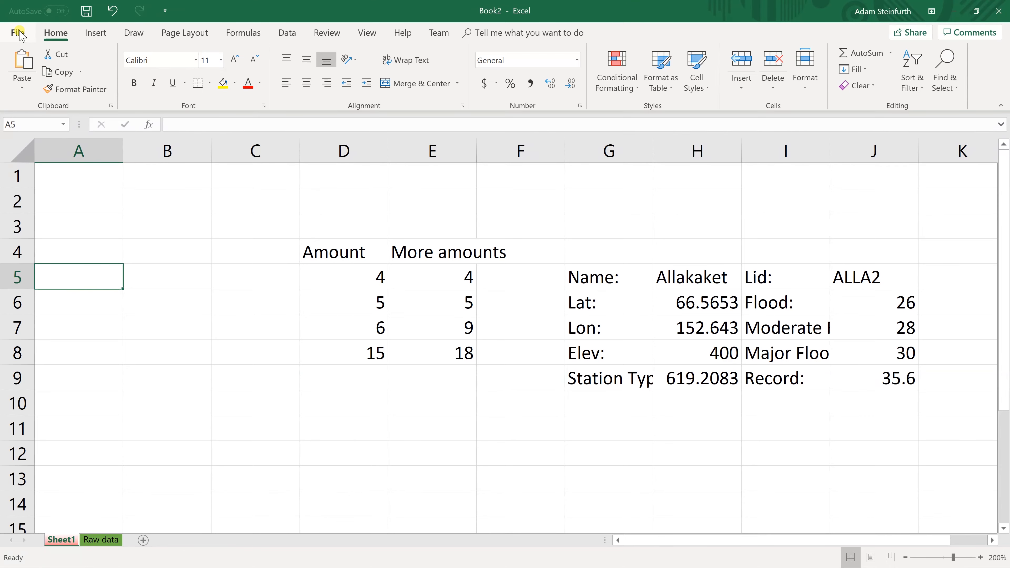
Step: Save a copy of the workbook to the company OneDrive as My file in Excel Workbook (*.xlsx) format and check its save status
{"action": "left_click", "coordinate": [17, 33]}
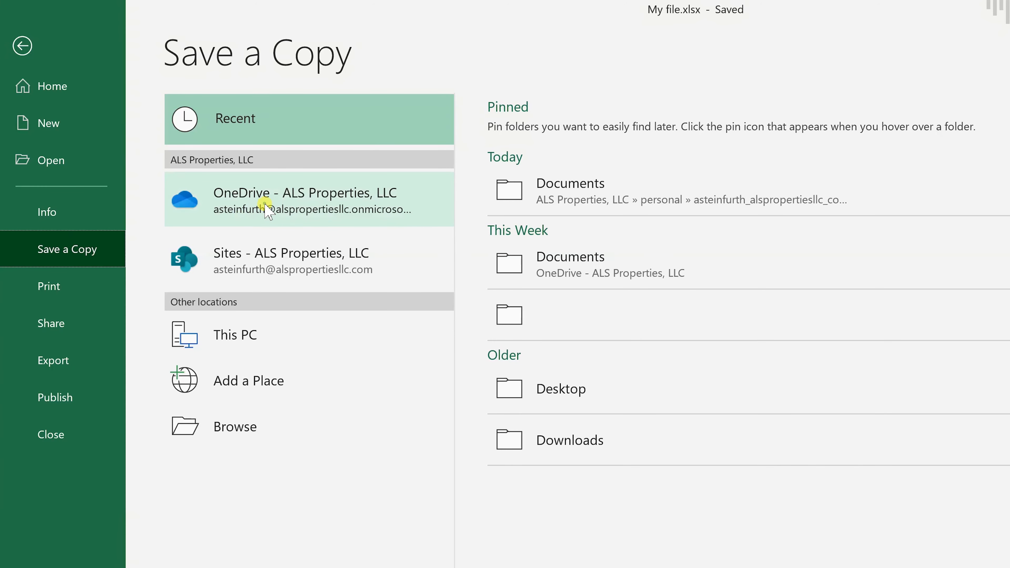
{"action": "left_click", "coordinate": [267, 211]}
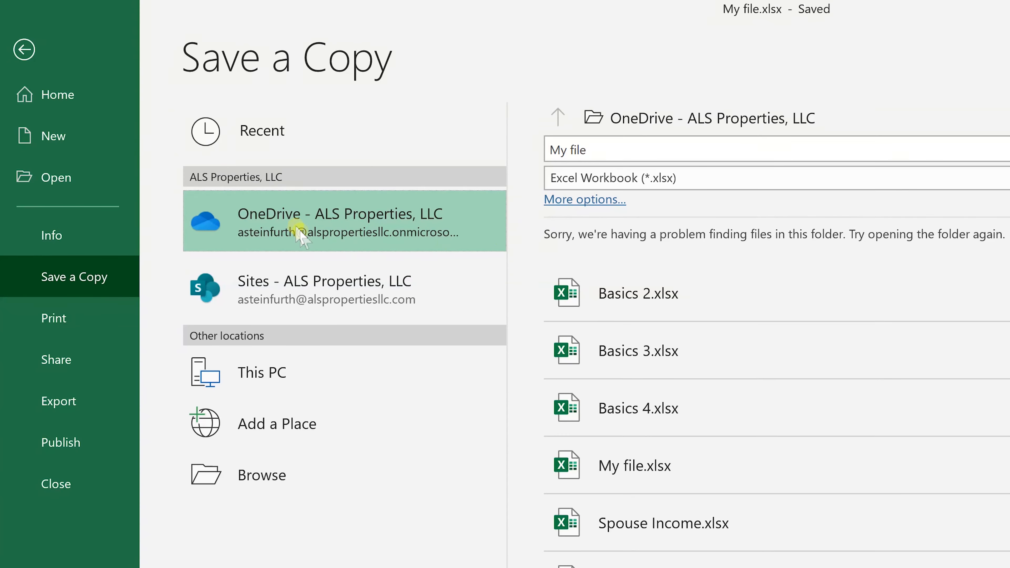
{"action": "left_click", "coordinate": [615, 148]}
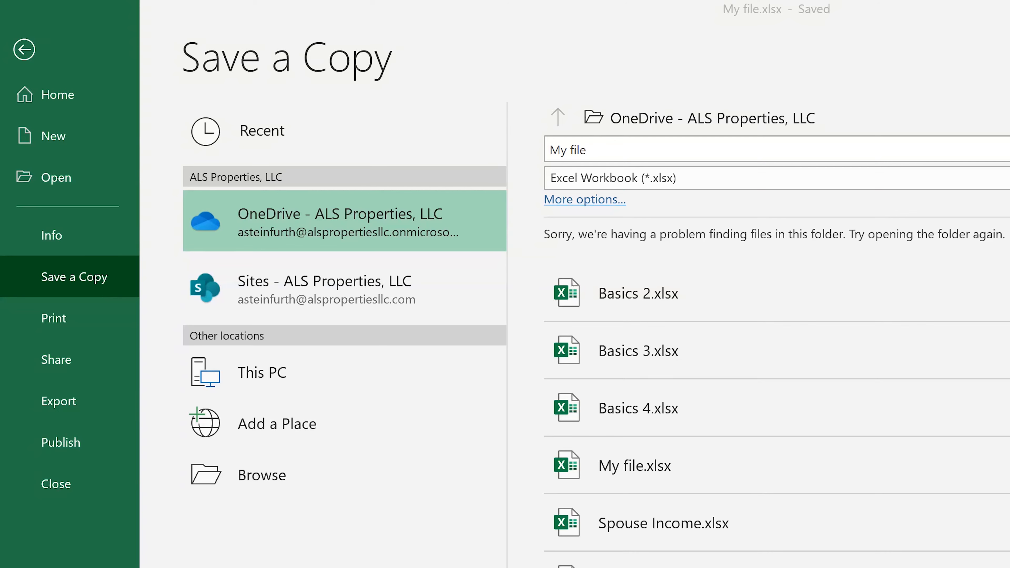
{"action": "left_click", "coordinate": [597, 151]}
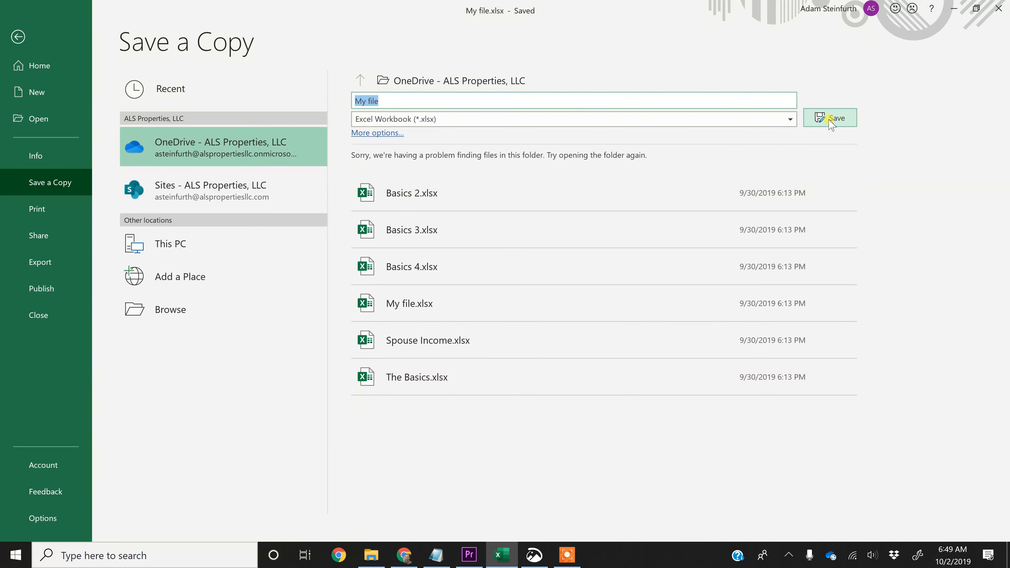
{"action": "left_click", "coordinate": [832, 118]}
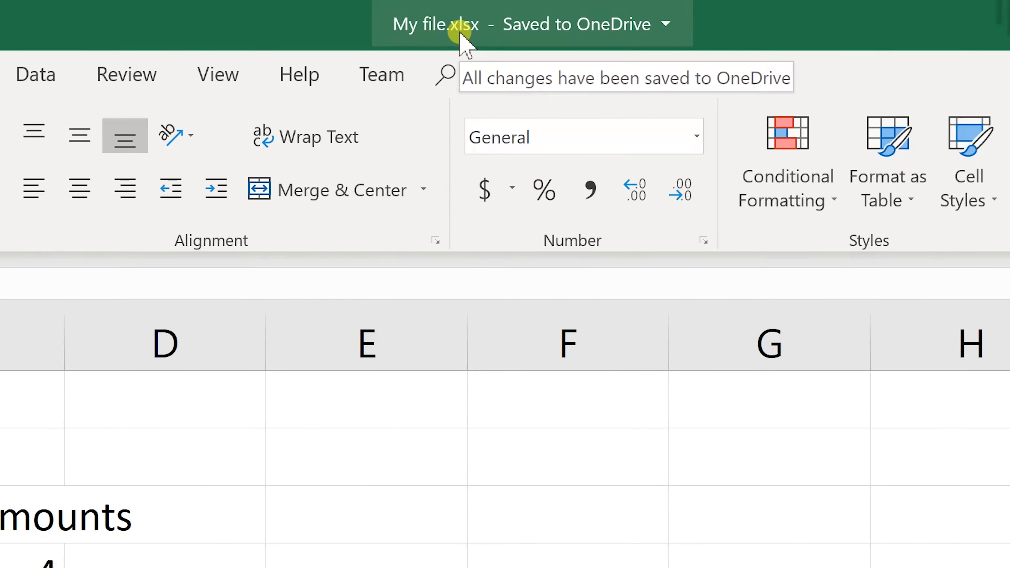
{"action": "left_click", "coordinate": [473, 20]}
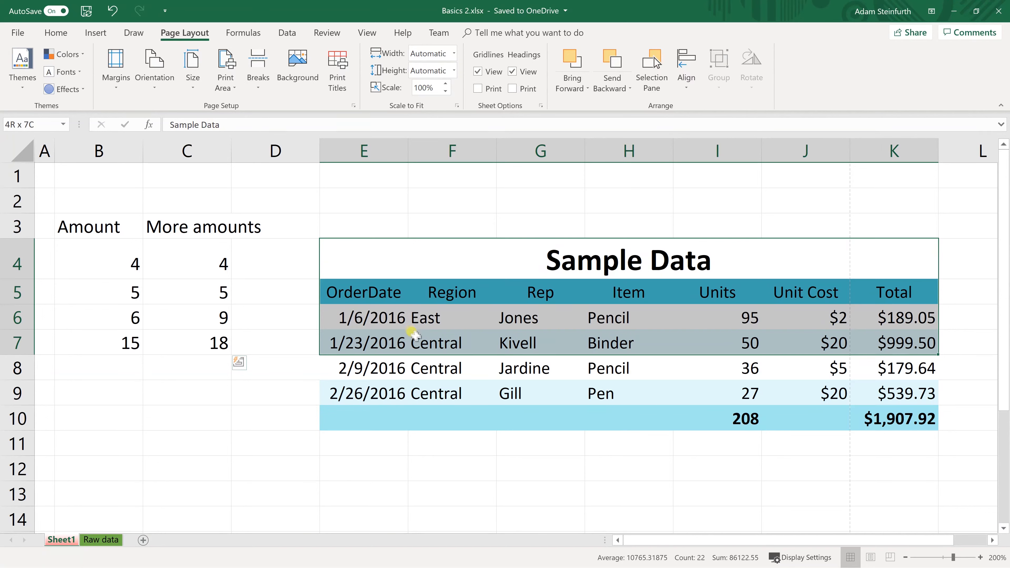
Step: Clear all formats from the Sample Data table in E4:K10, keeping its contents
{"action": "left_click_drag", "start_coordinate": [416, 337], "coordinate": [419, 415]}
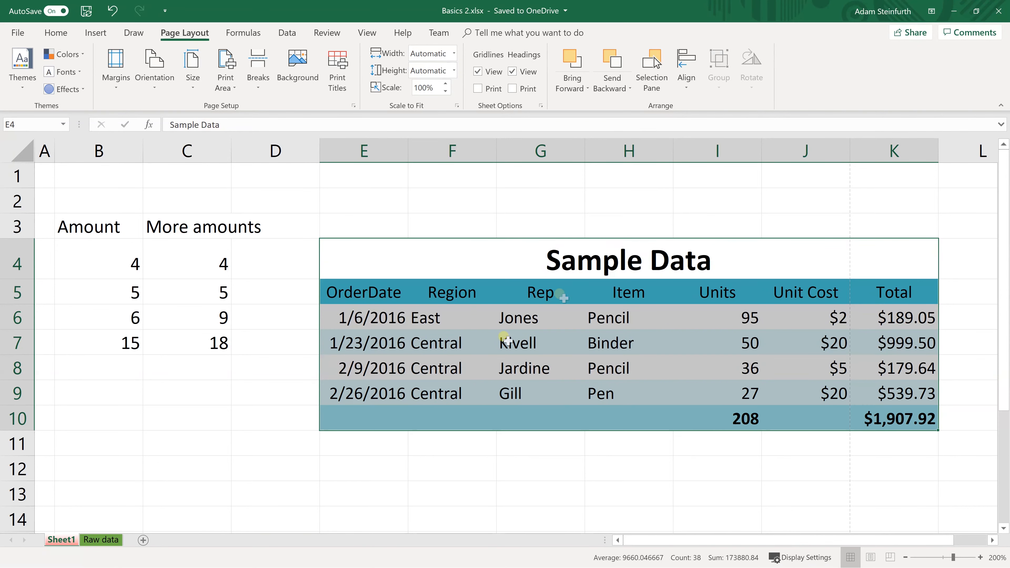
{"action": "left_click", "coordinate": [58, 33]}
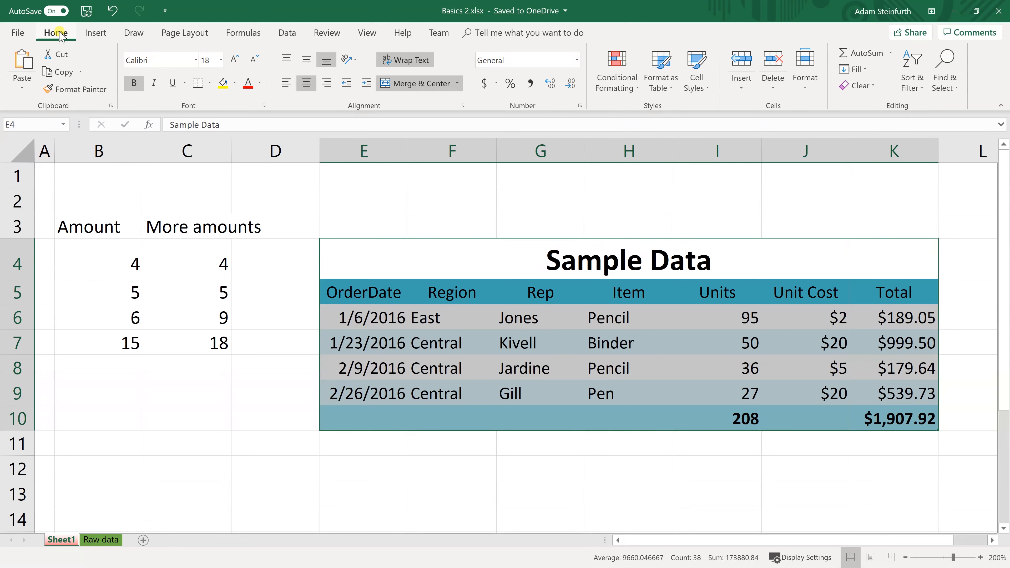
{"action": "left_click", "coordinate": [875, 88]}
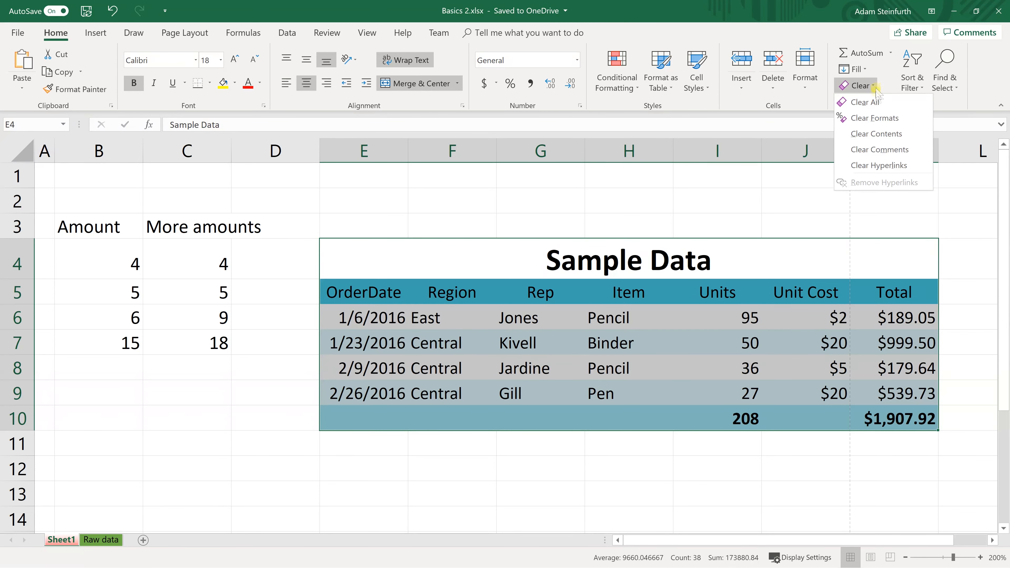
{"action": "left_click", "coordinate": [877, 120]}
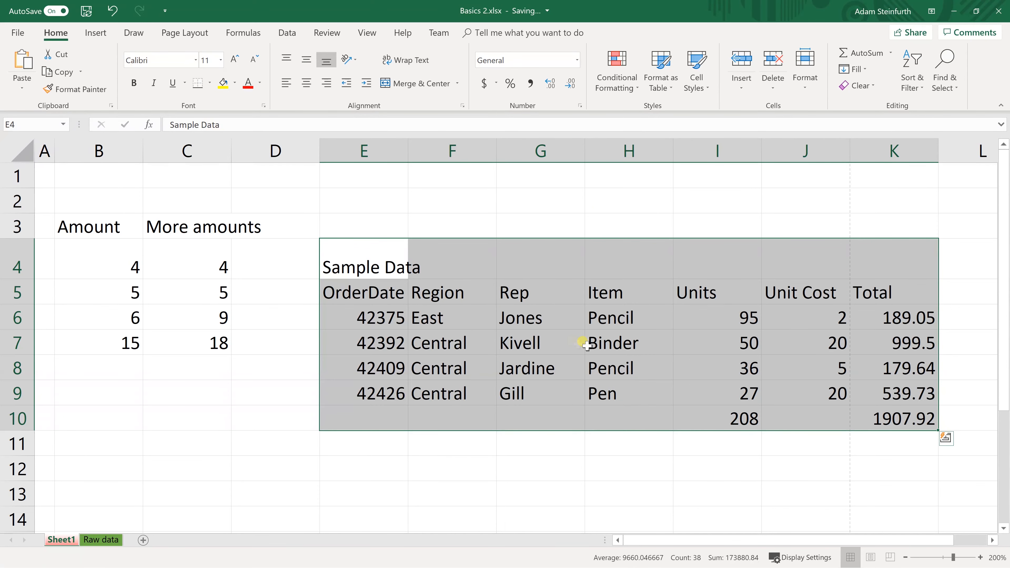
Step: Make the Amount and More amounts headings in B3:C3 bold and add a bottom border beneath them
{"action": "left_click", "coordinate": [131, 227]}
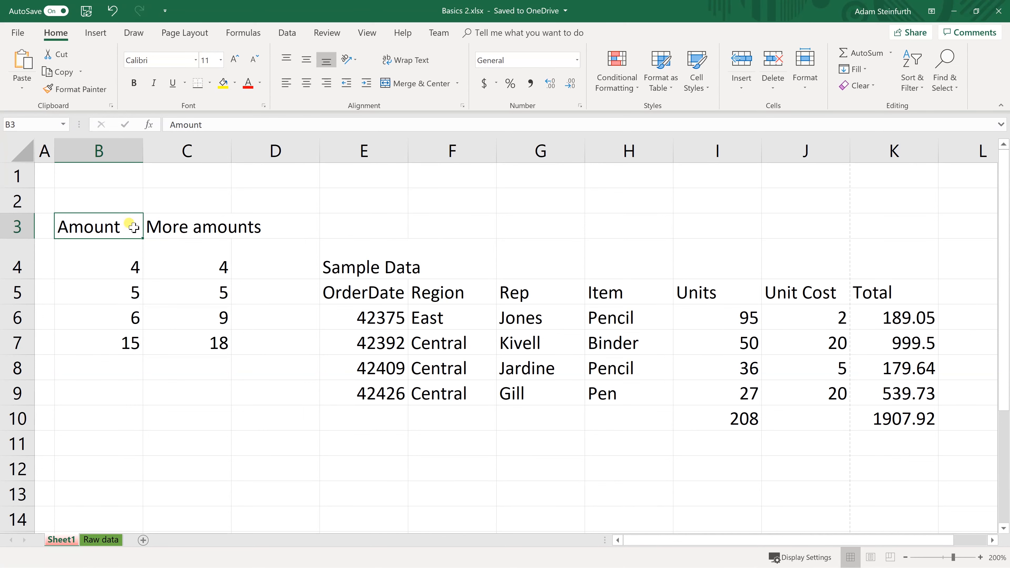
{"action": "left_click_drag", "start_coordinate": [133, 227], "coordinate": [155, 227]}
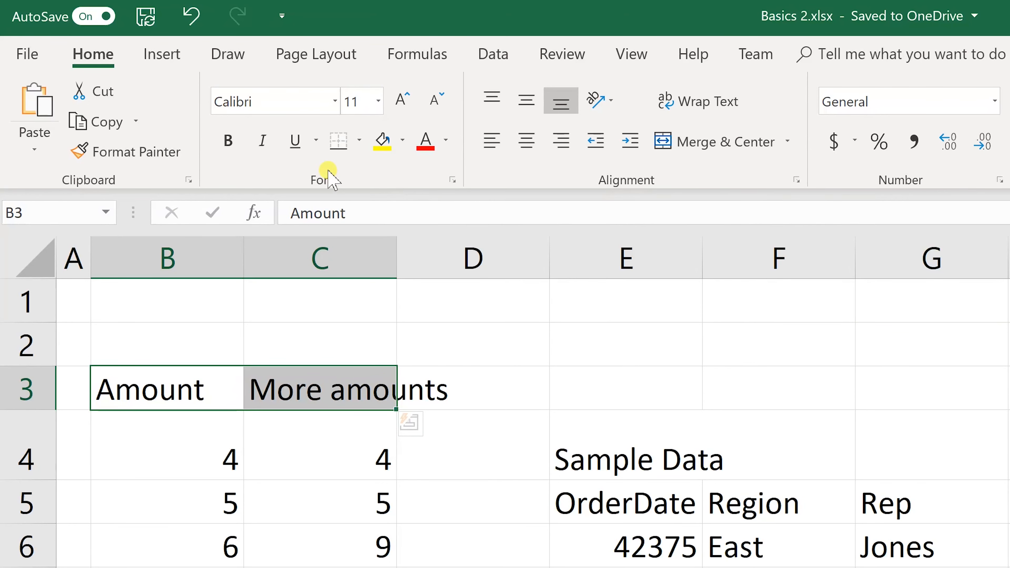
{"action": "left_click", "coordinate": [336, 103]}
{"action": "left_click", "coordinate": [337, 102]}
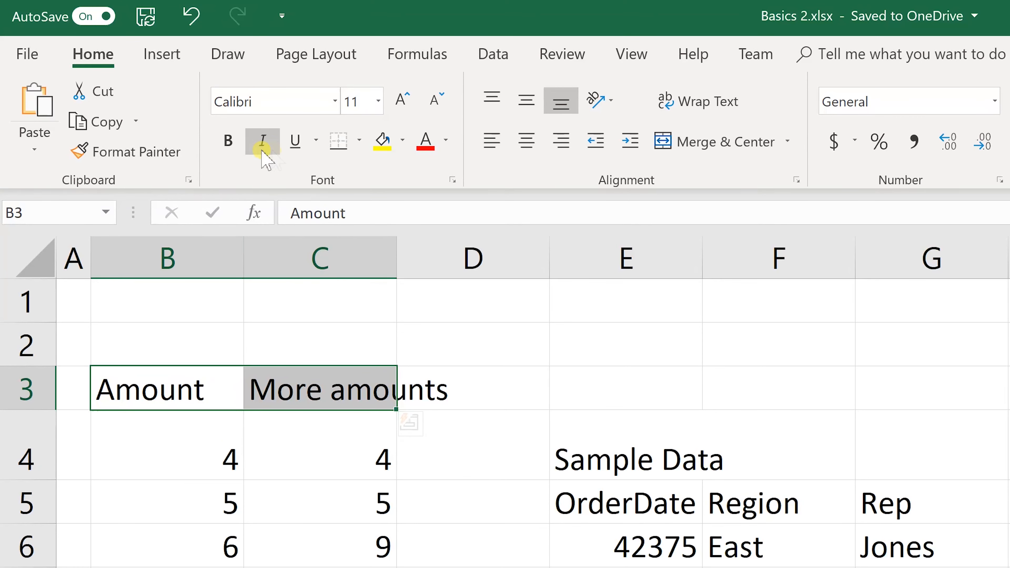
{"action": "left_click", "coordinate": [234, 145]}
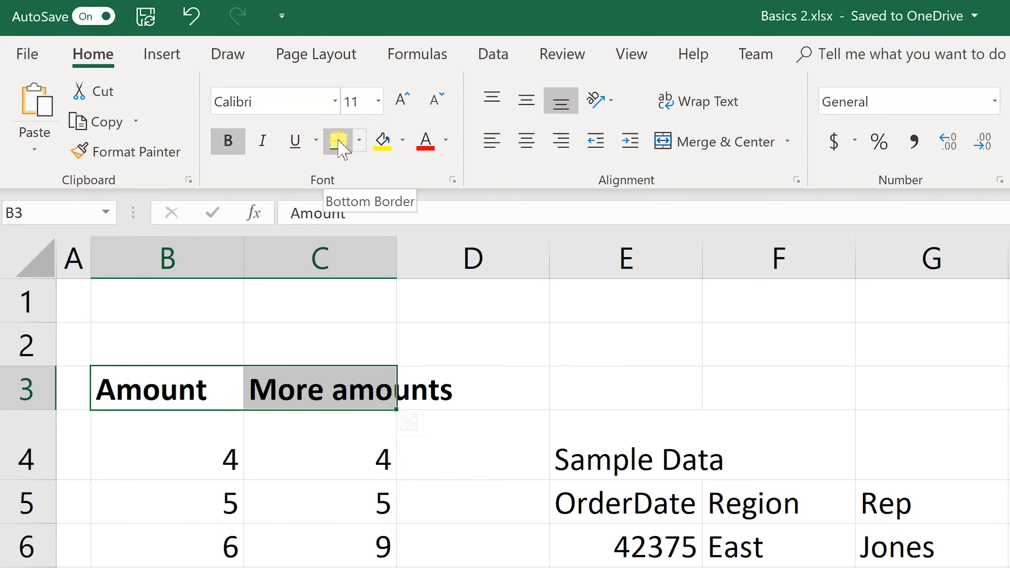
{"action": "left_click", "coordinate": [359, 140]}
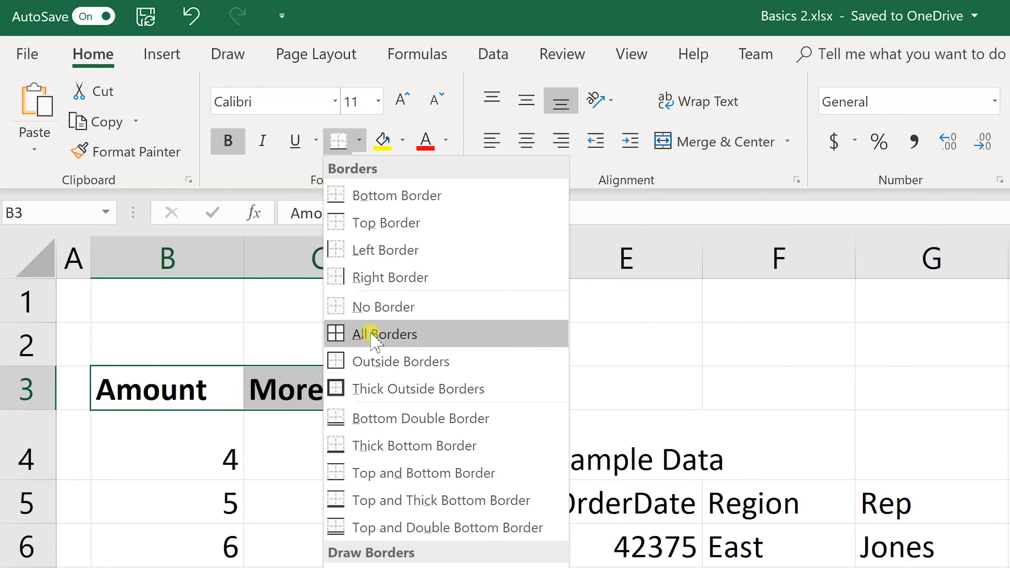
{"action": "left_click", "coordinate": [378, 196]}
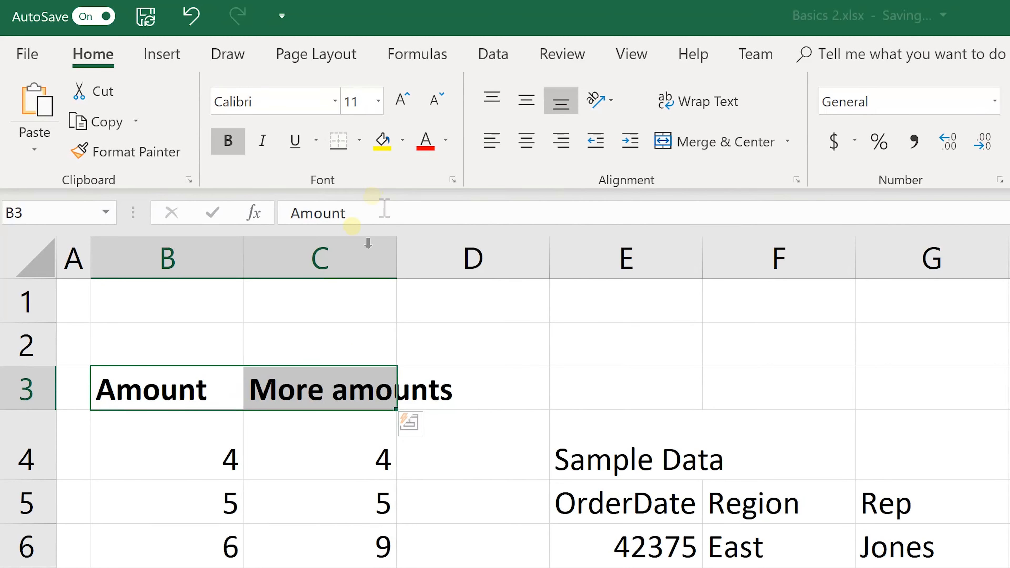
{"action": "left_click", "coordinate": [354, 345]}
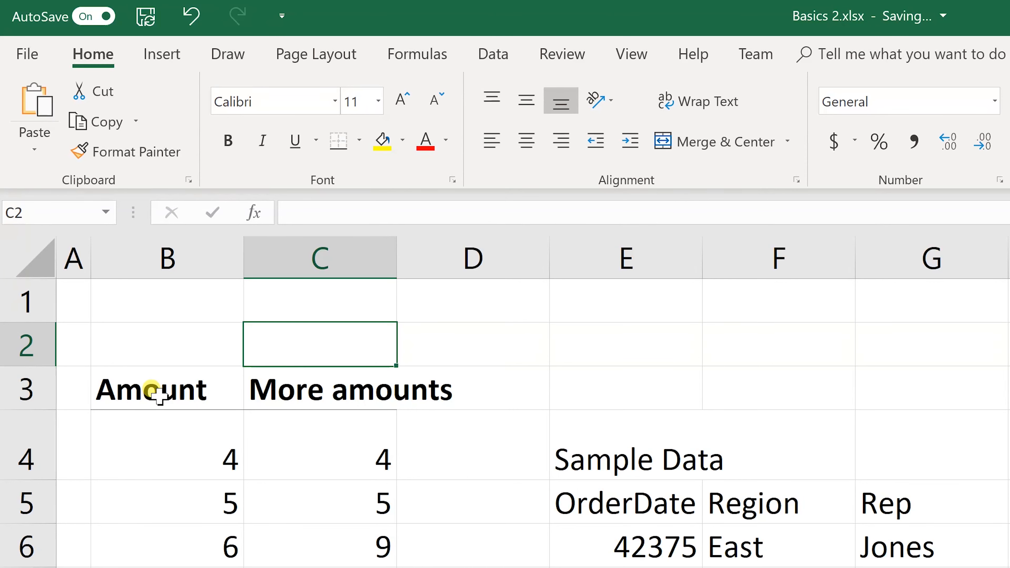
Step: Choose the thick solid border line style and apply it along the lower edge of headings B3:C3
{"action": "left_click_drag", "start_coordinate": [157, 394], "coordinate": [286, 386]}
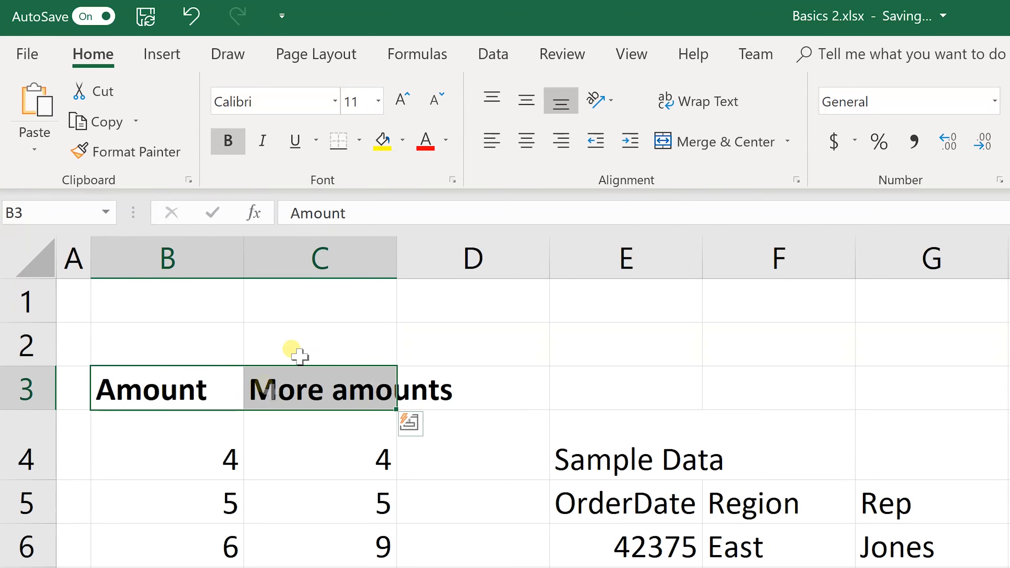
{"action": "left_click", "coordinate": [358, 148]}
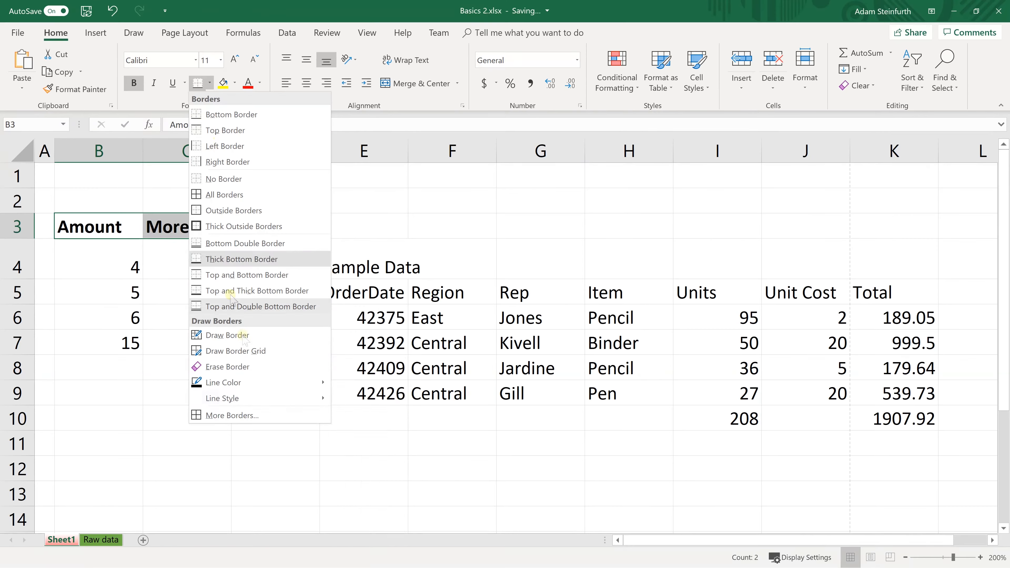
{"action": "mouse_move", "coordinate": [275, 398]}
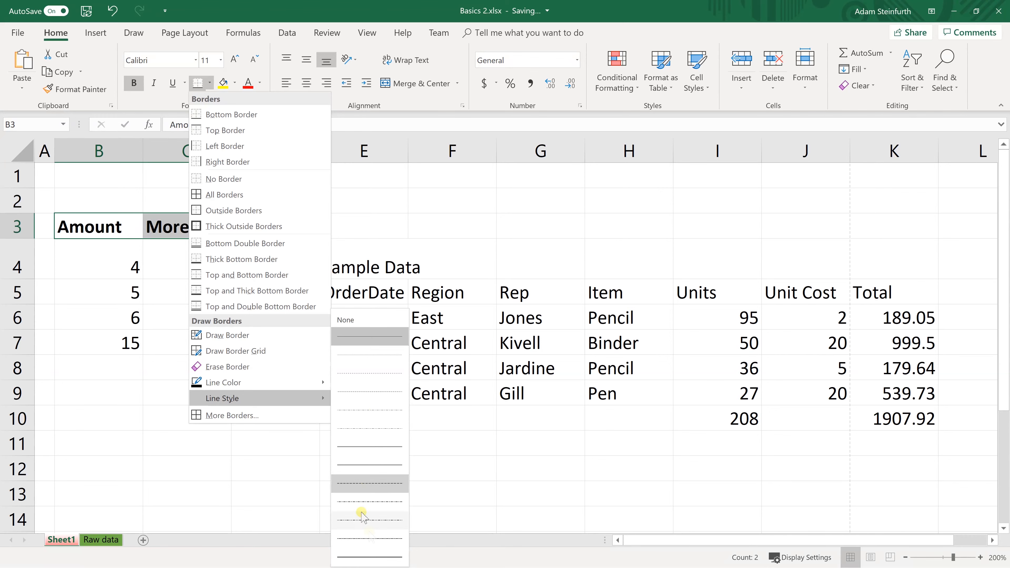
{"action": "left_click", "coordinate": [377, 559]}
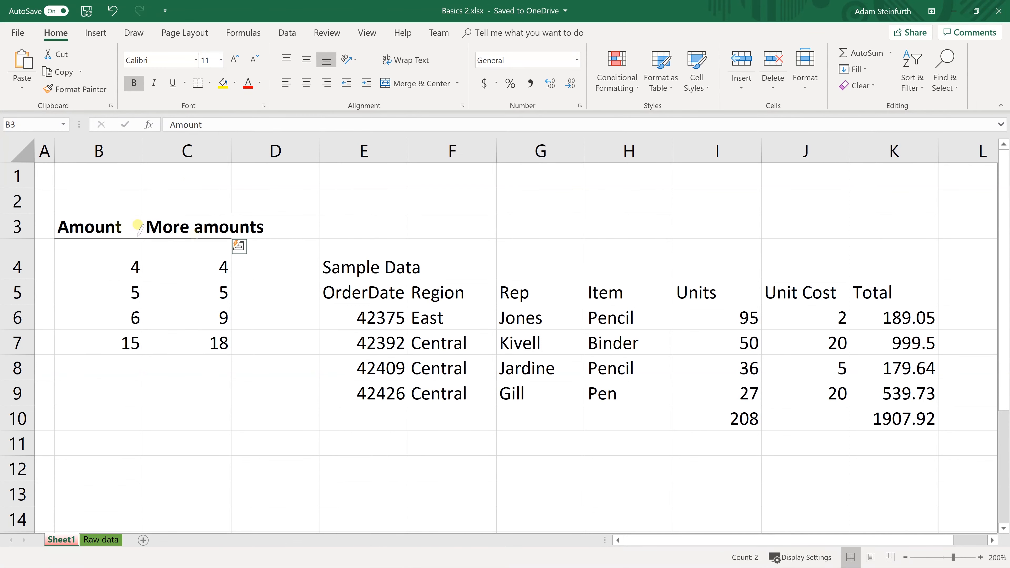
{"action": "left_click_drag", "start_coordinate": [124, 231], "coordinate": [154, 226]}
{"action": "key", "text": "Escape"}
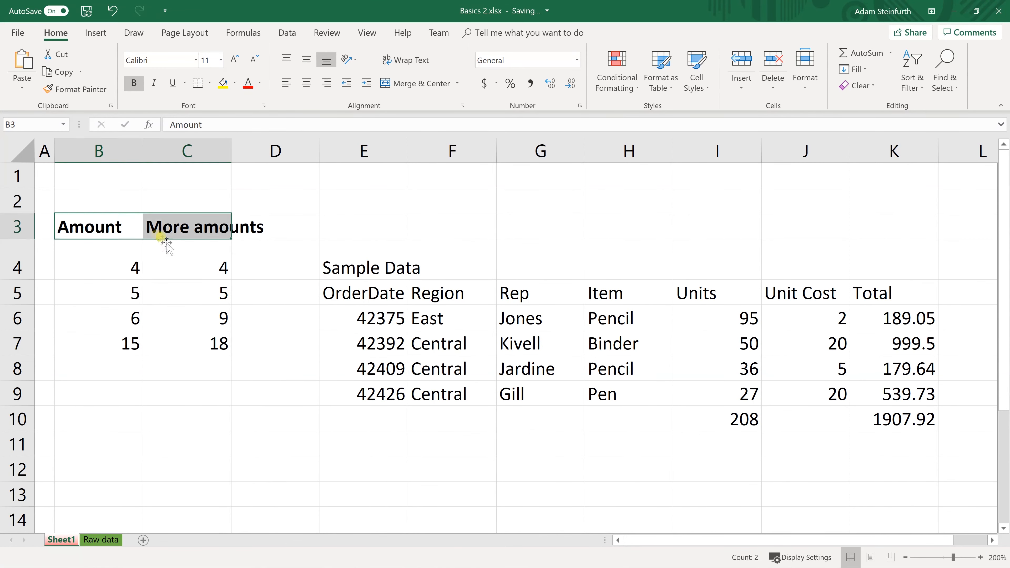
{"action": "left_click", "coordinate": [180, 195]}
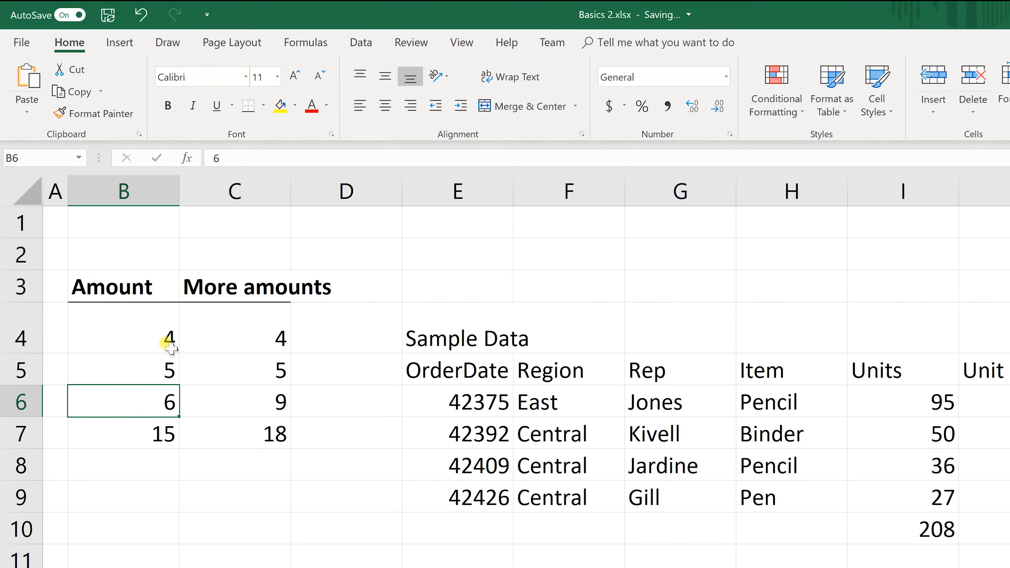
Step: Add a bottom border beneath B6:C6 to separate the amounts from their totals
{"action": "left_click_drag", "start_coordinate": [138, 351], "coordinate": [209, 399]}
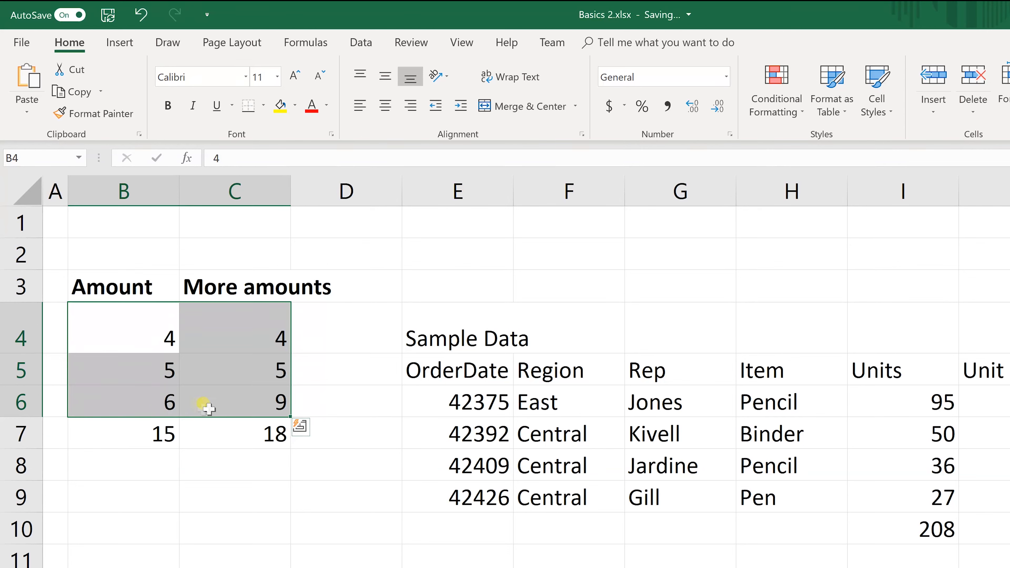
{"action": "left_click_drag", "start_coordinate": [164, 410], "coordinate": [207, 398]}
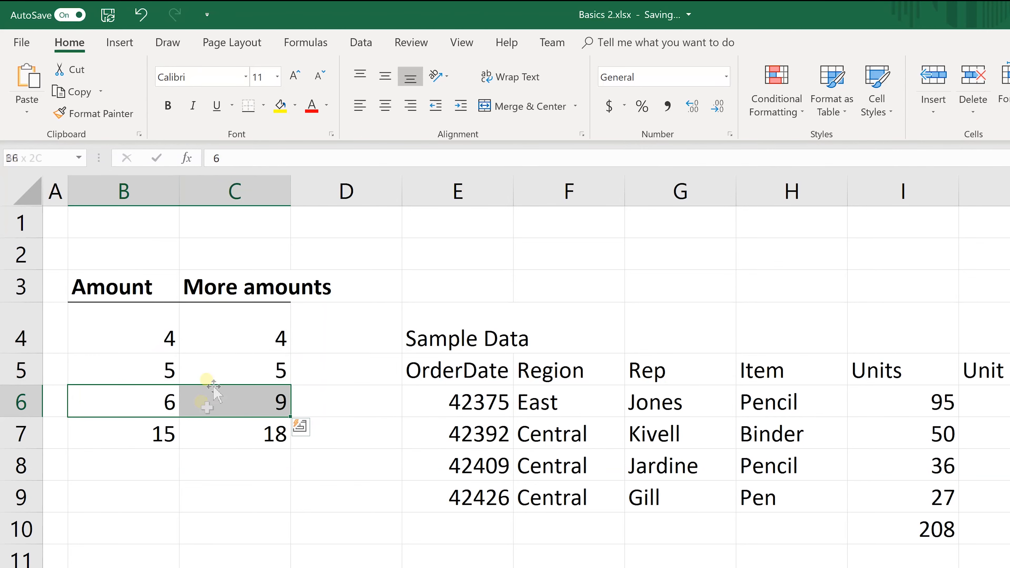
{"action": "left_click", "coordinate": [251, 107]}
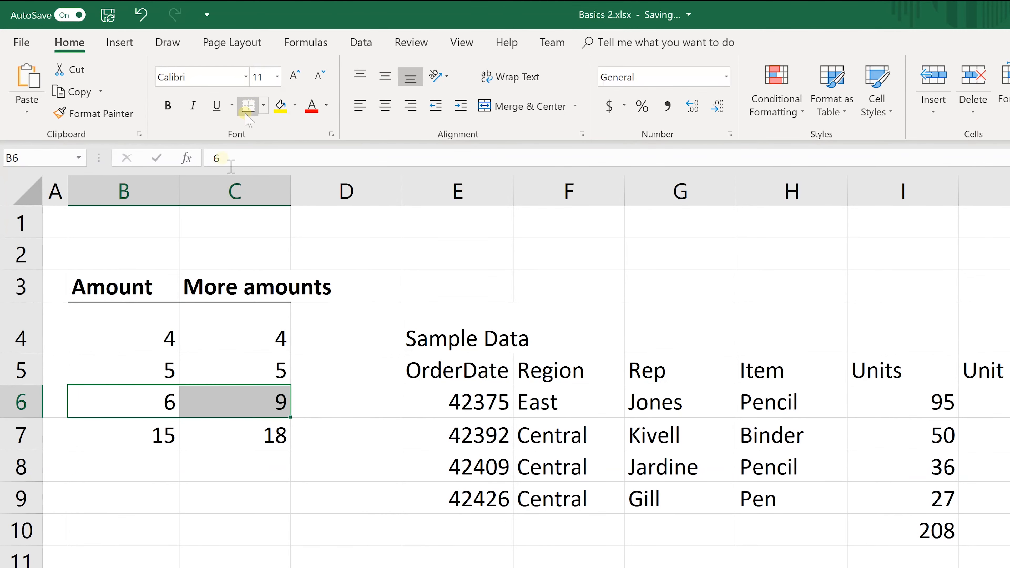
{"action": "left_click", "coordinate": [235, 341]}
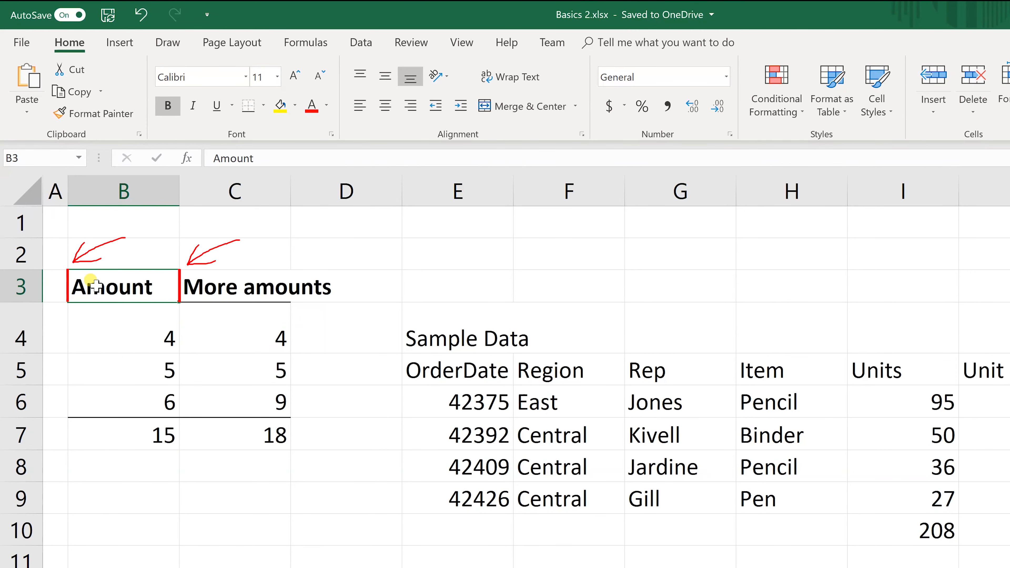
Step: Enter the heading Qty. in cell D3 and wrap the text of the More amounts heading in C3
{"action": "left_click", "coordinate": [224, 285]}
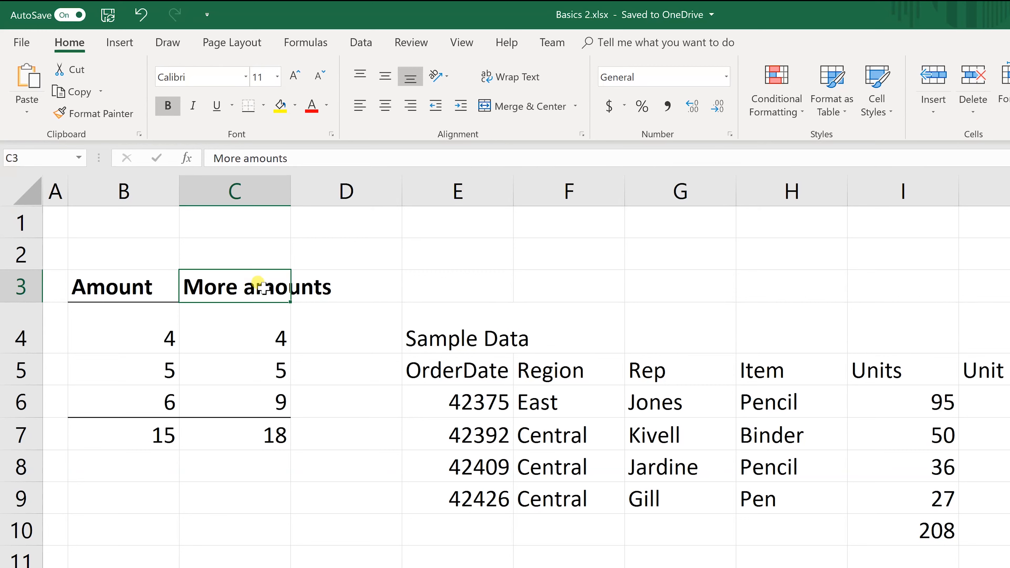
{"action": "left_click", "coordinate": [303, 287]}
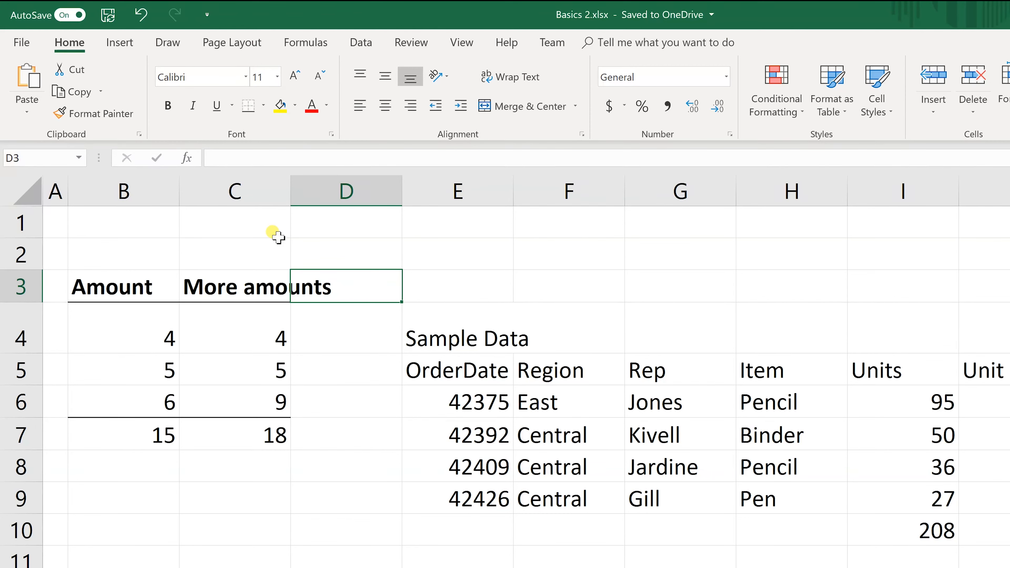
{"action": "type", "text": "Qty."}
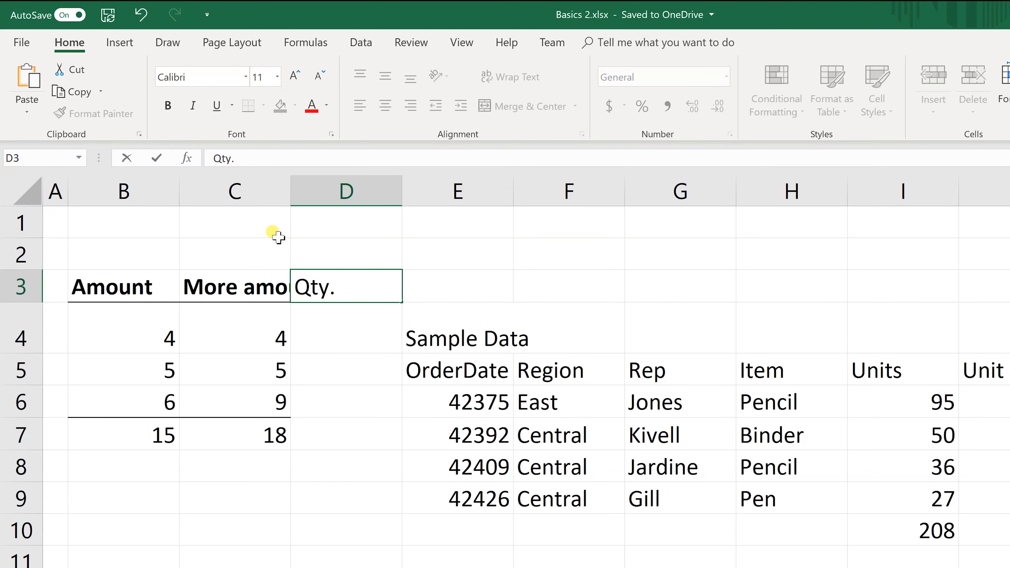
{"action": "key", "text": "Return"}
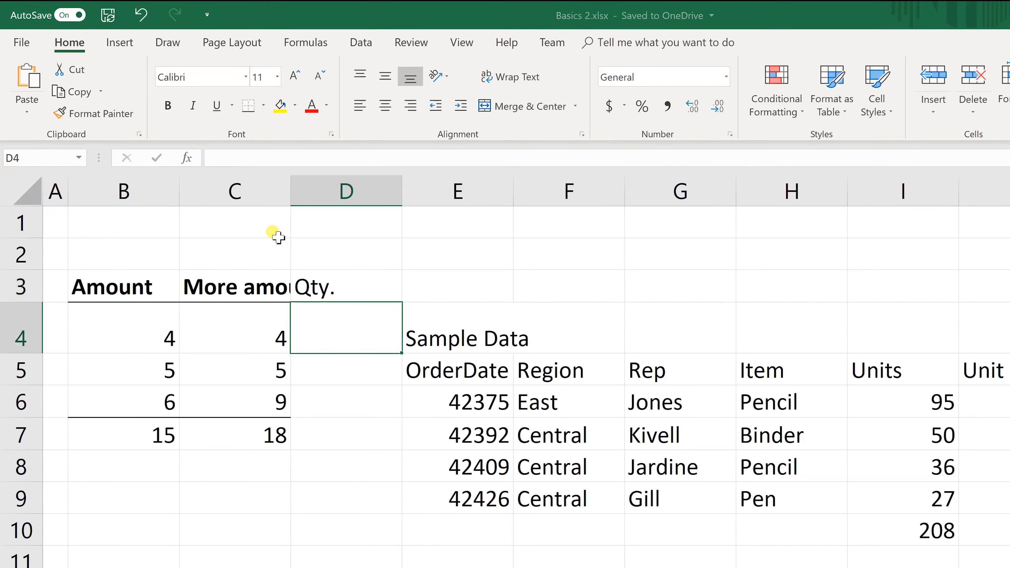
{"action": "left_click", "coordinate": [259, 280]}
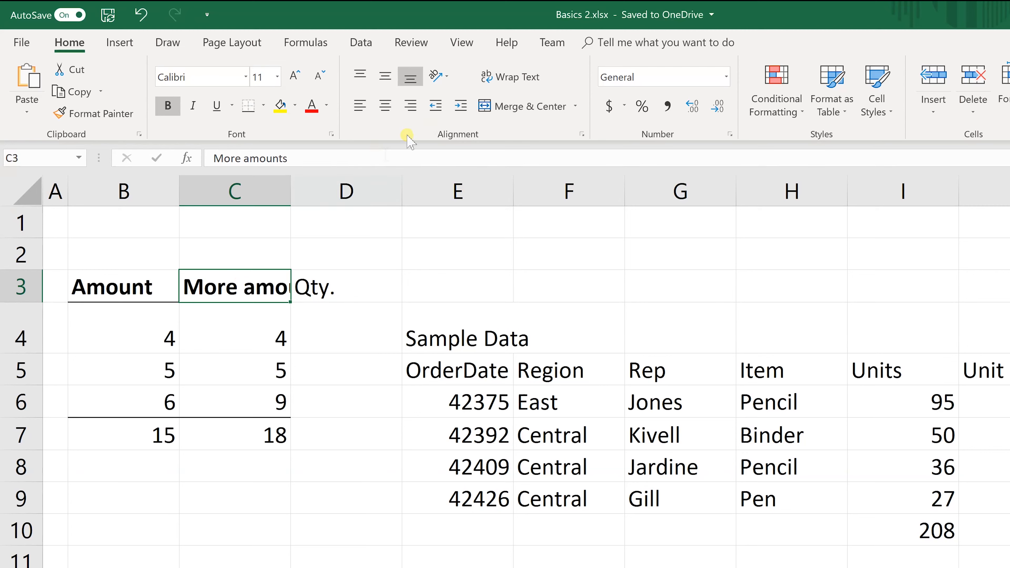
{"action": "left_click", "coordinate": [504, 77]}
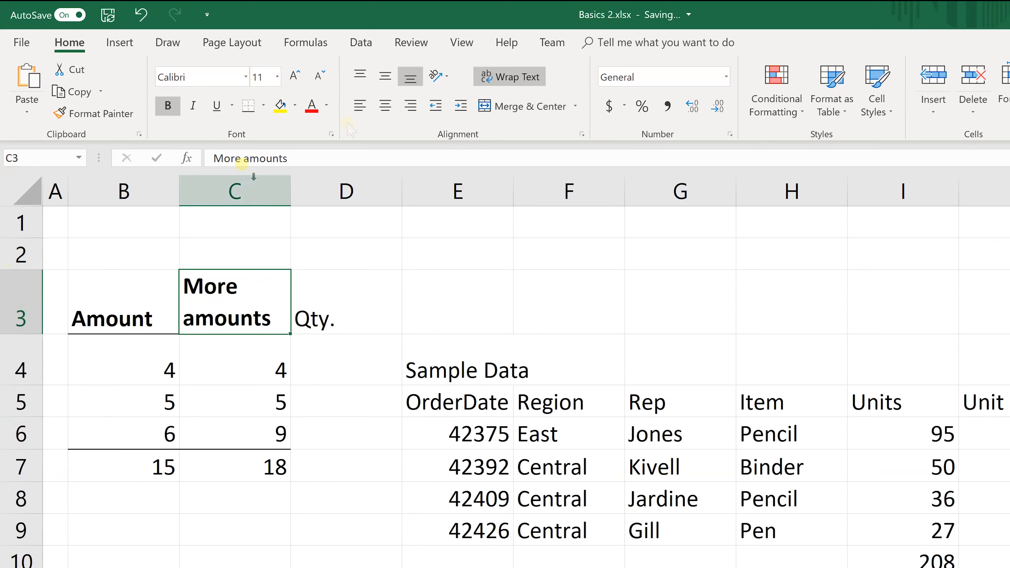
Step: Turn off text wrapping for the More amounts heading in C3 and auto-fit the widths of columns B and C
{"action": "left_click", "coordinate": [509, 80]}
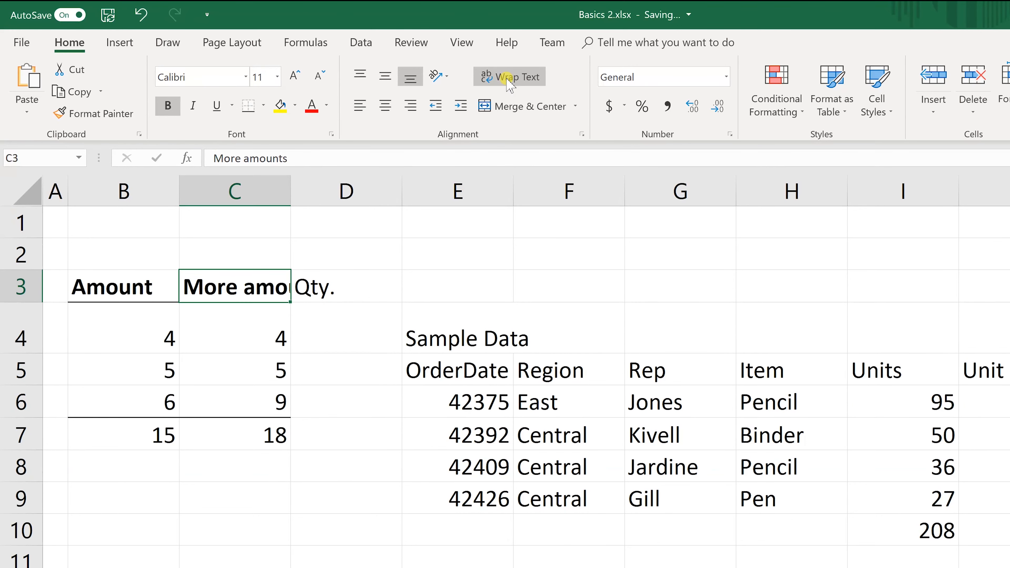
{"action": "left_click", "coordinate": [140, 195]}
{"action": "left_click_drag", "start_coordinate": [179, 194], "coordinate": [259, 186]}
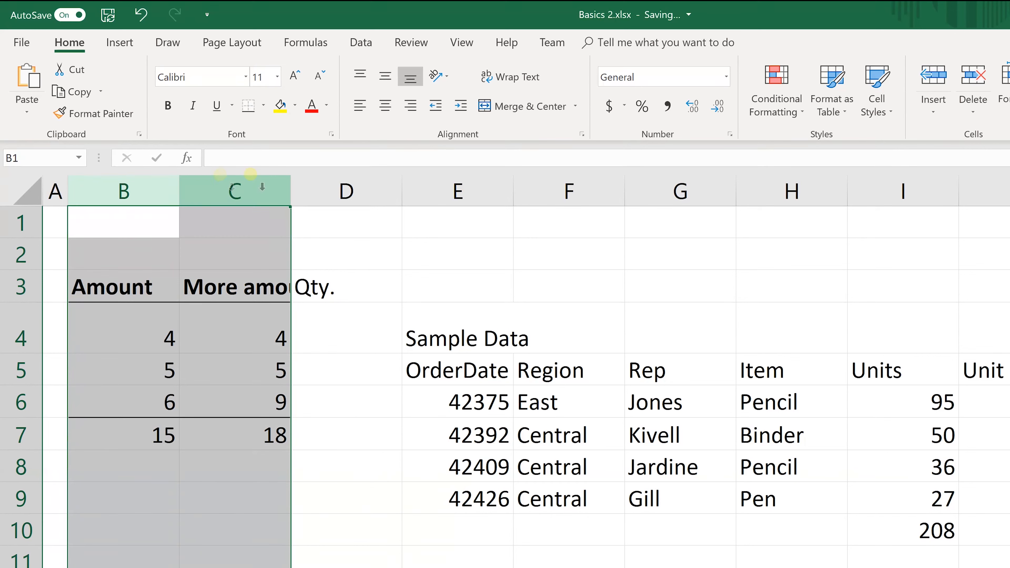
{"action": "double_click", "coordinate": [291, 189]}
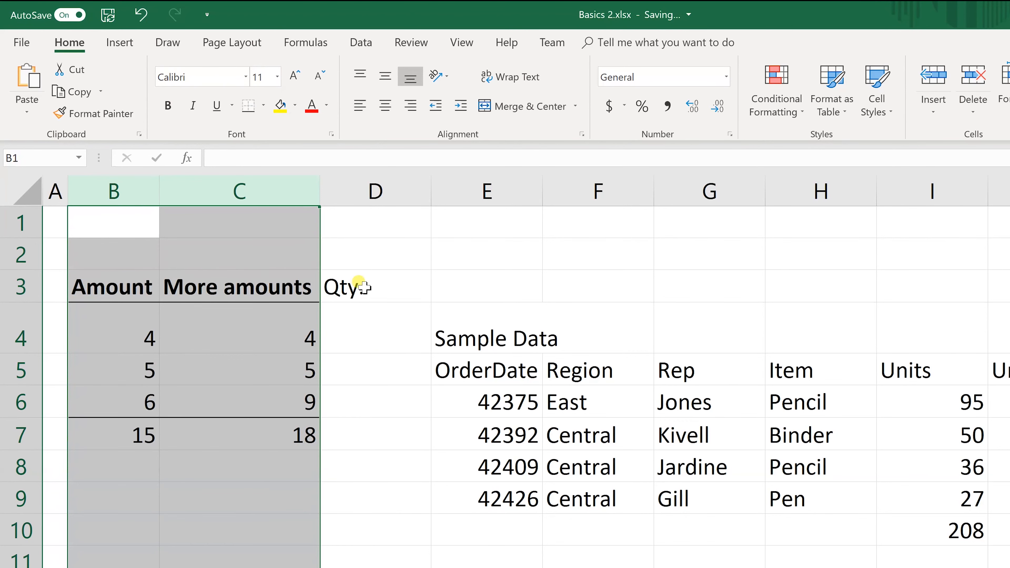
Step: Delete the Qty. heading from cell D3
{"action": "left_click", "coordinate": [355, 287]}
{"action": "key", "text": "Delete"}
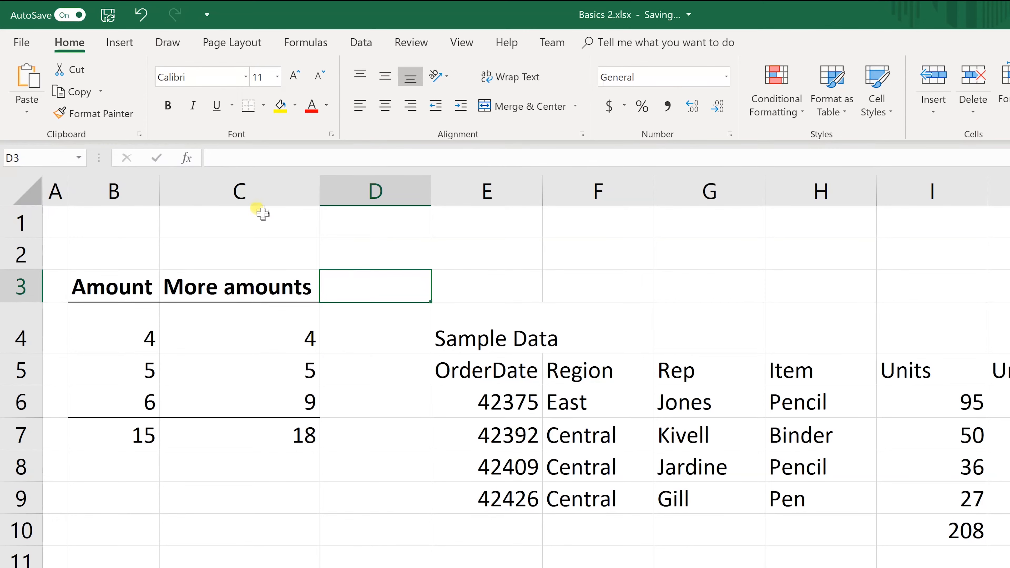
{"action": "left_click", "coordinate": [259, 195]}
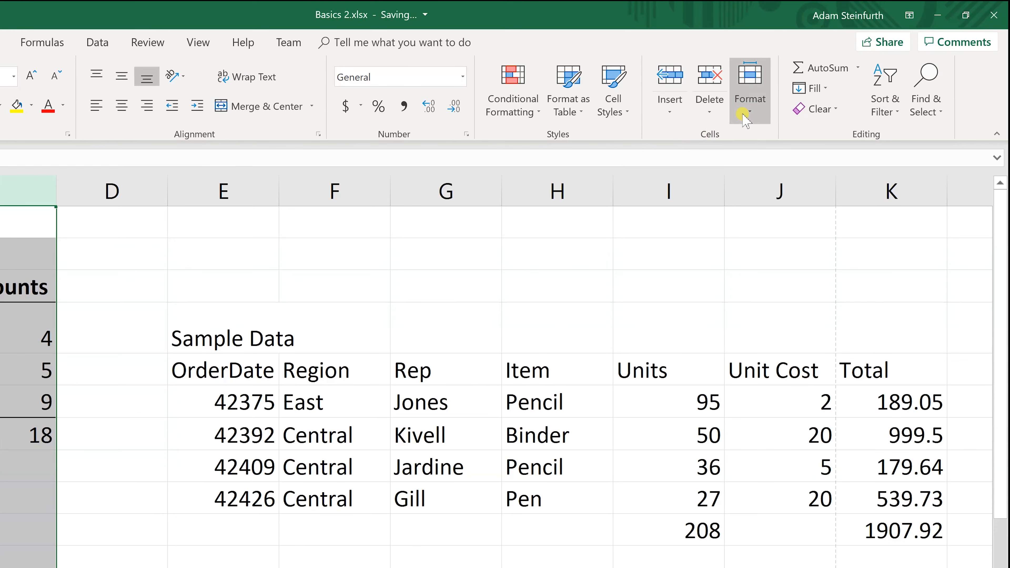
{"action": "left_click", "coordinate": [744, 115]}
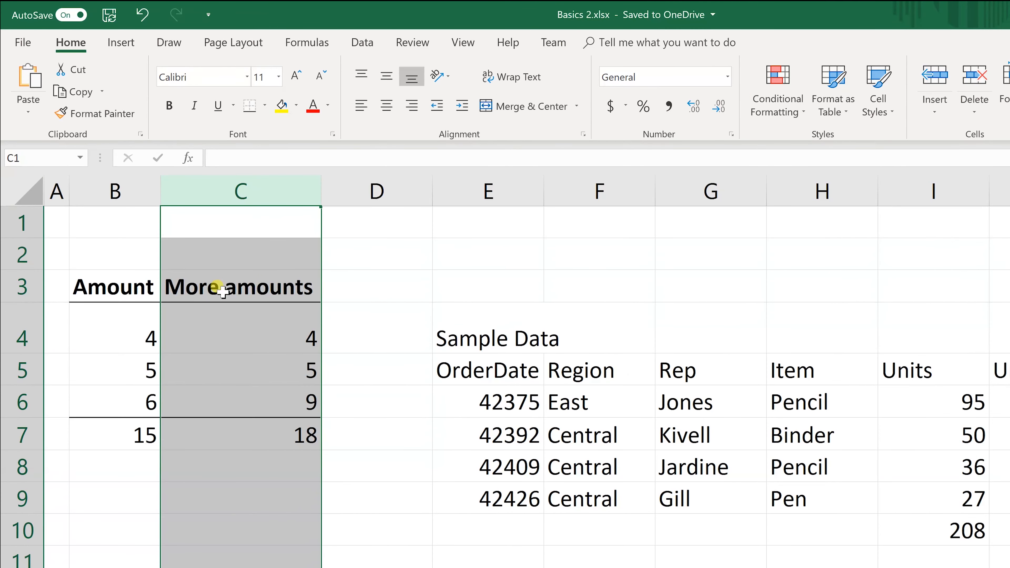
{"action": "left_click", "coordinate": [180, 287]}
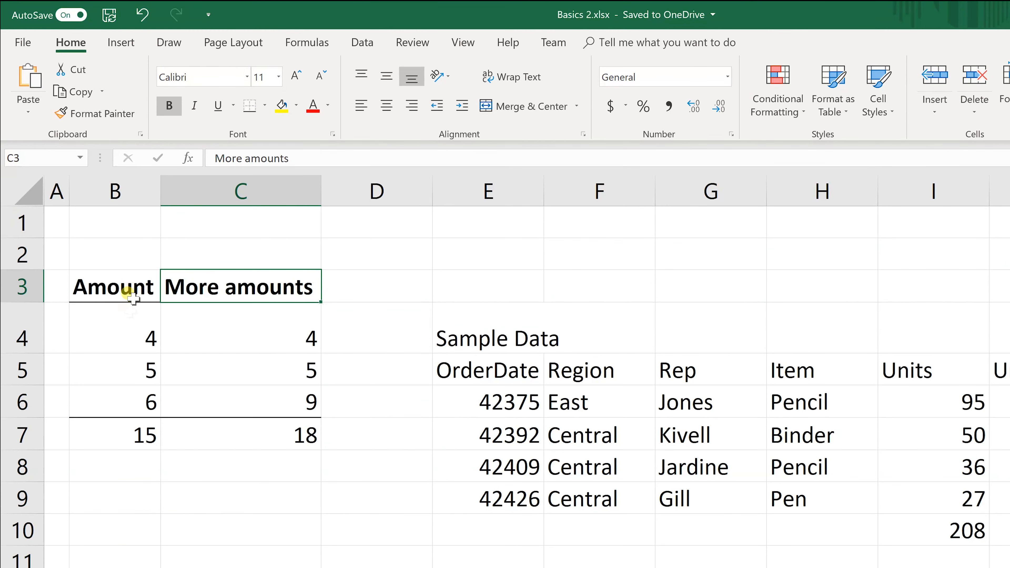
{"action": "left_click", "coordinate": [132, 425]}
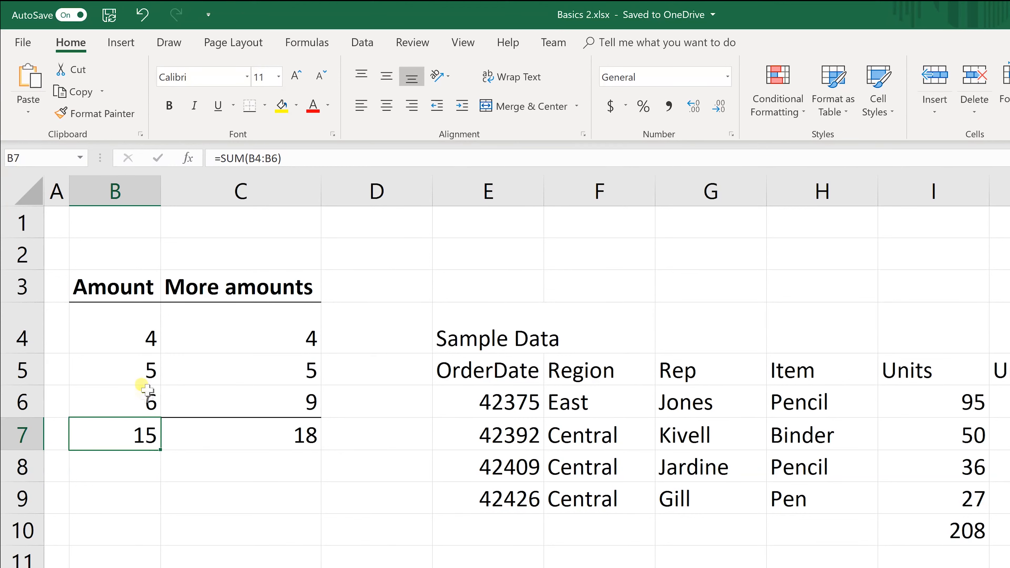
{"action": "left_click", "coordinate": [133, 288]}
{"action": "left_click", "coordinate": [133, 341]}
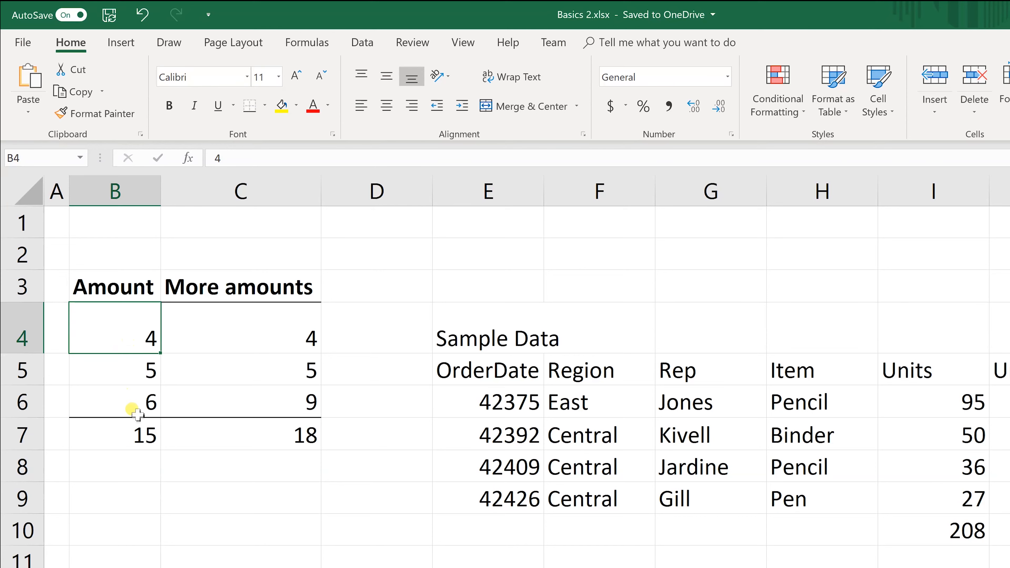
Step: Apply the Accounting number format to the Amount total in B7 and reduce it to no decimal places
{"action": "left_click", "coordinate": [132, 425]}
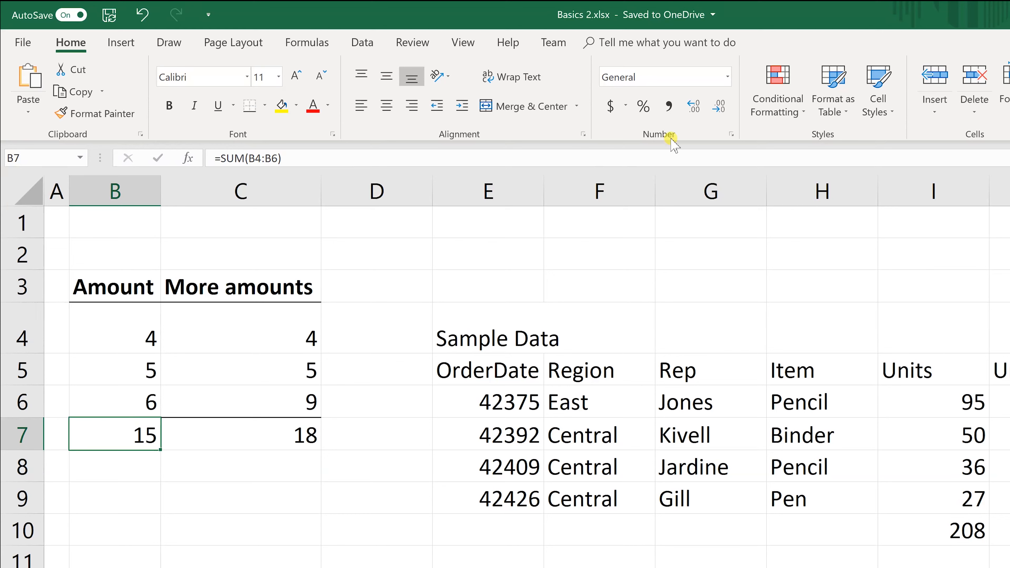
{"action": "left_click", "coordinate": [612, 107]}
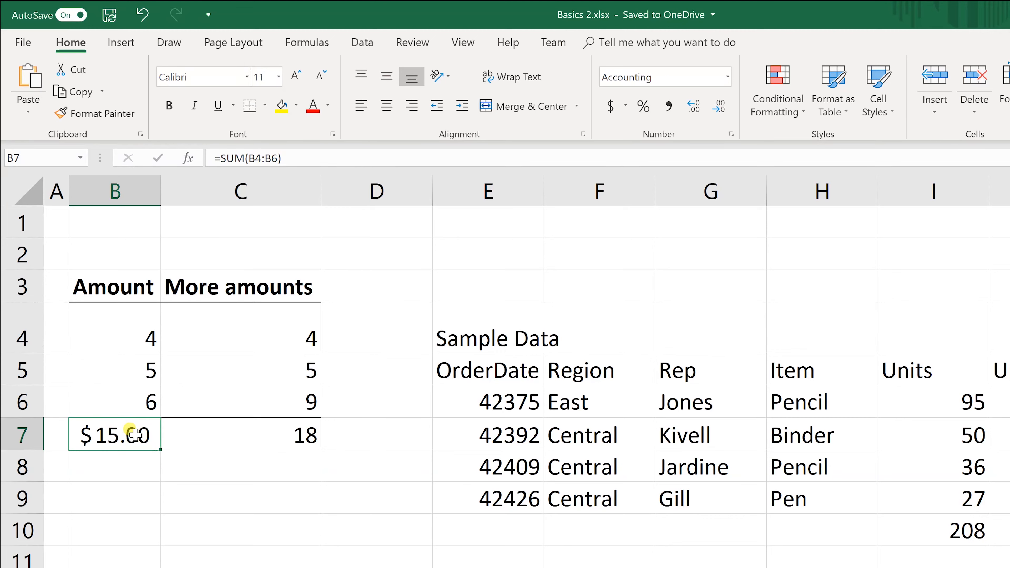
{"action": "left_click", "coordinate": [720, 112]}
{"action": "left_click", "coordinate": [721, 113]}
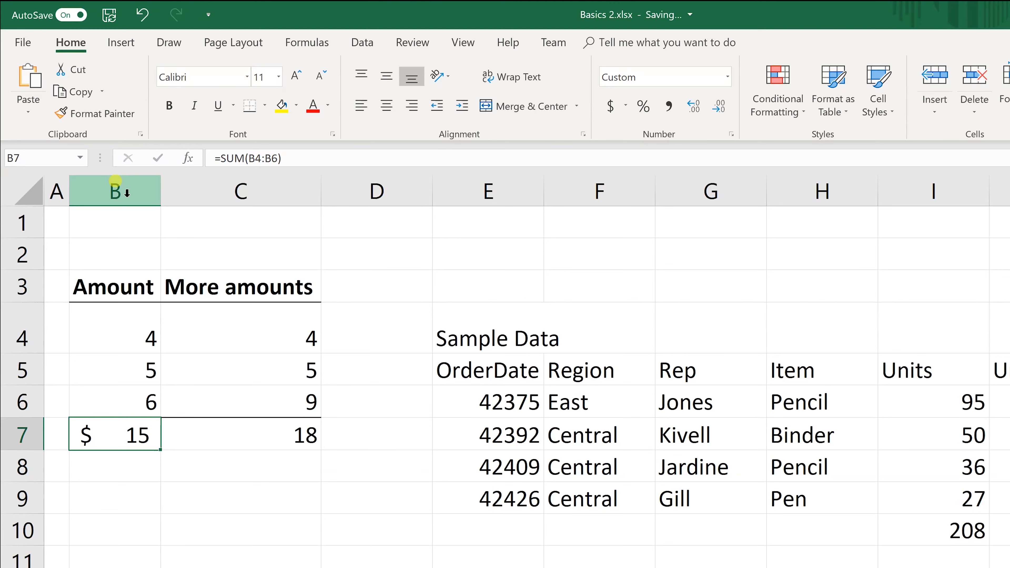
Step: Copy the formatting of the total in B7 to the total in C7 with Format Painter
{"action": "left_click", "coordinate": [115, 187]}
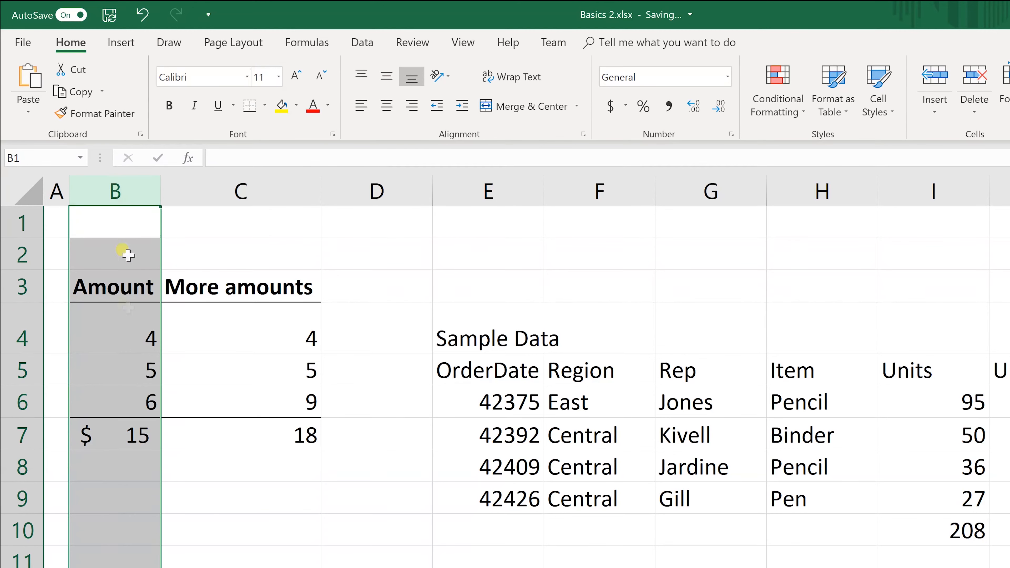
{"action": "left_click", "coordinate": [122, 433]}
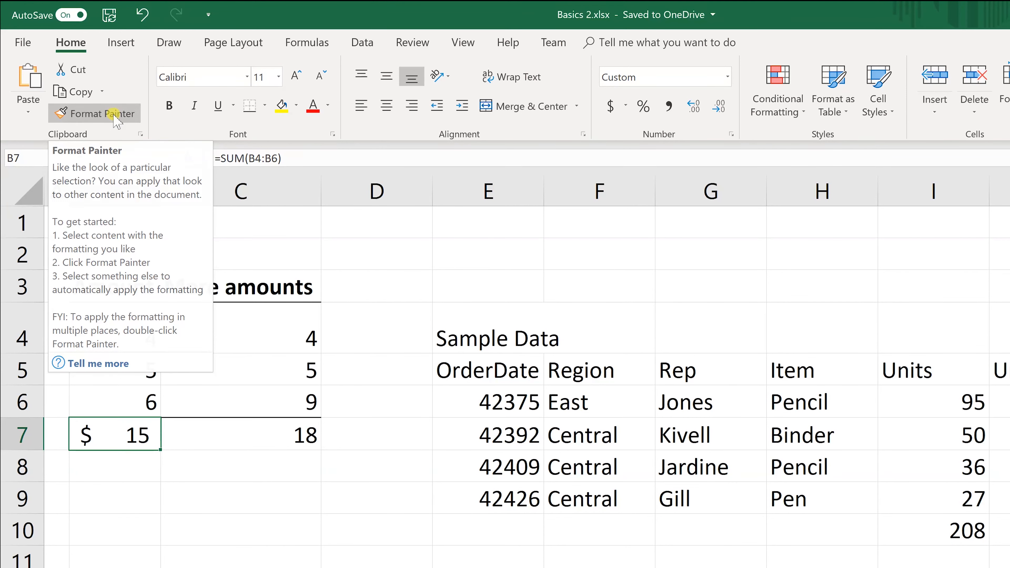
{"action": "left_click", "coordinate": [115, 117]}
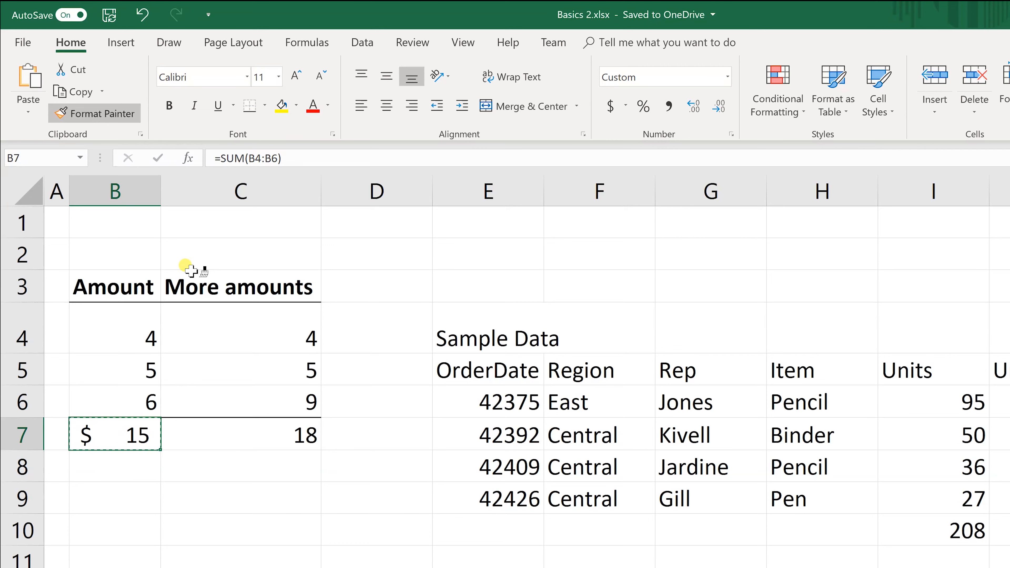
{"action": "left_click", "coordinate": [229, 429]}
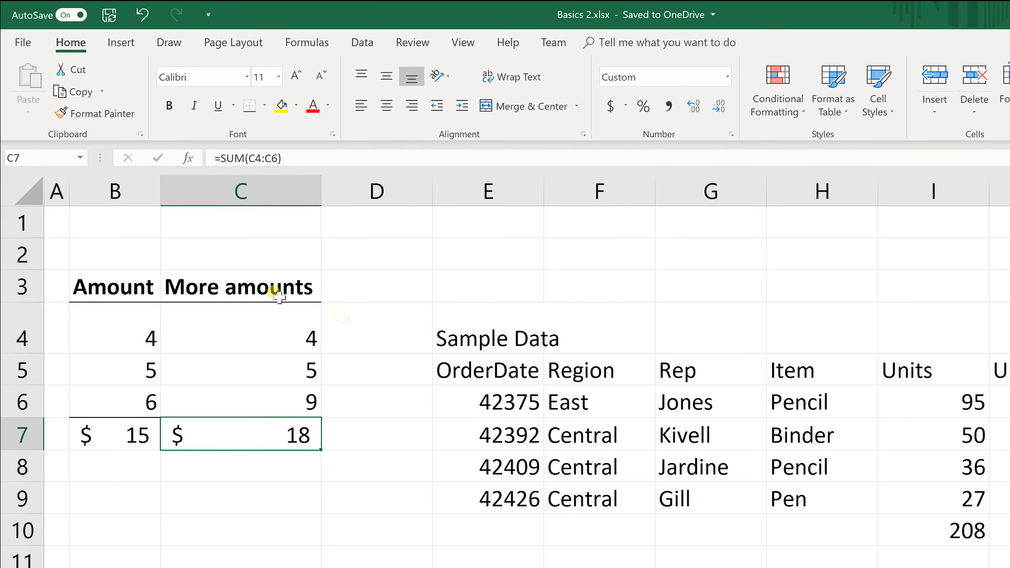
Step: Merge and center the Sample Data title across E4:K4
{"action": "left_click", "coordinate": [436, 330]}
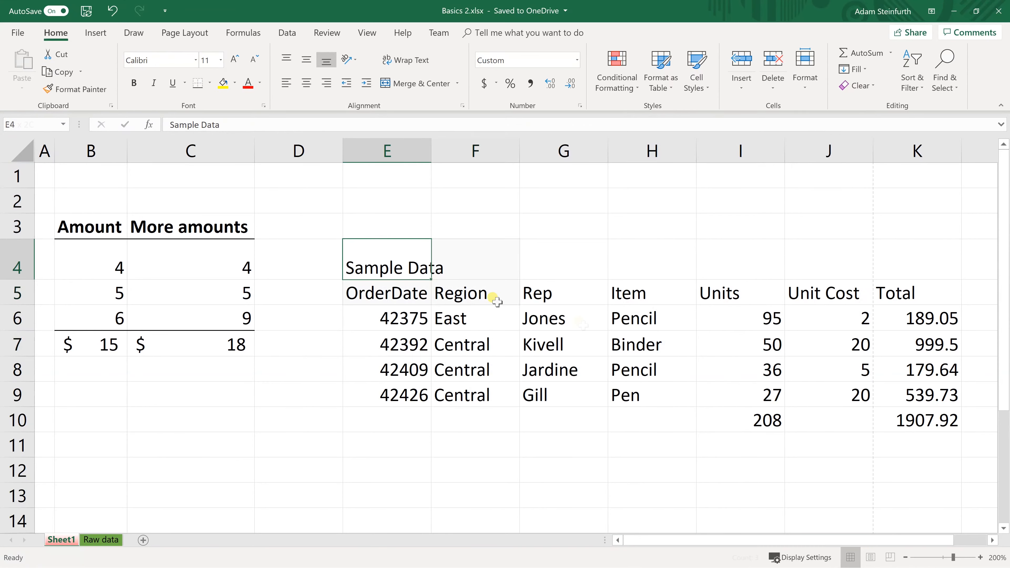
{"action": "left_click_drag", "start_coordinate": [497, 301], "coordinate": [884, 420]}
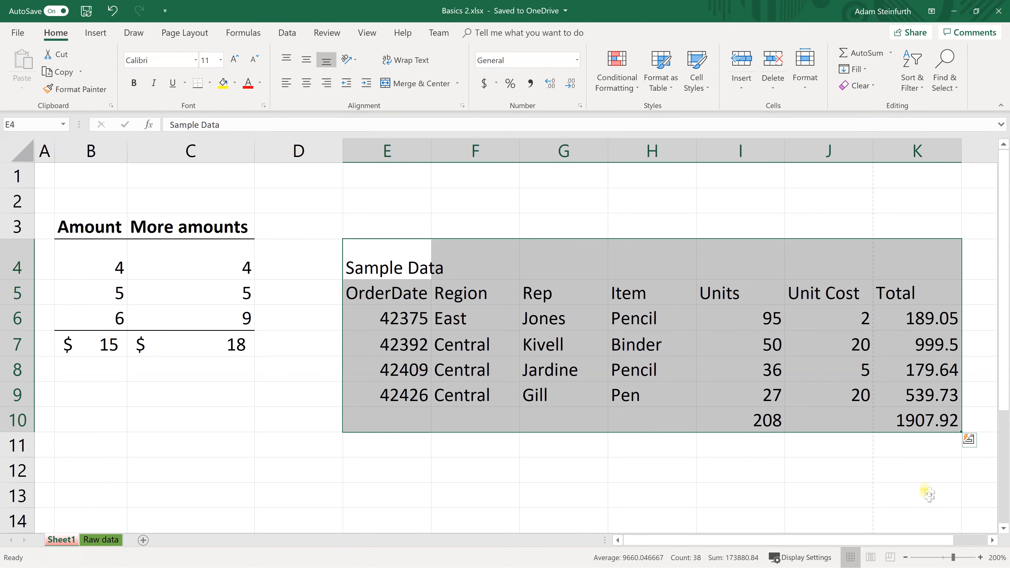
{"action": "left_click", "coordinate": [992, 540]}
{"action": "left_click", "coordinate": [991, 540]}
{"action": "left_click", "coordinate": [991, 540]}
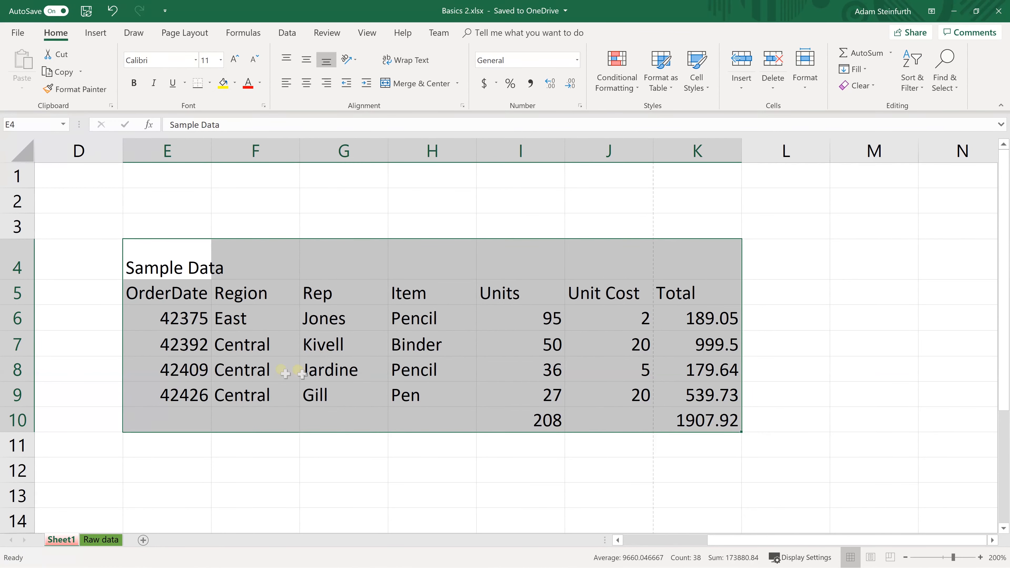
{"action": "left_click", "coordinate": [95, 151]}
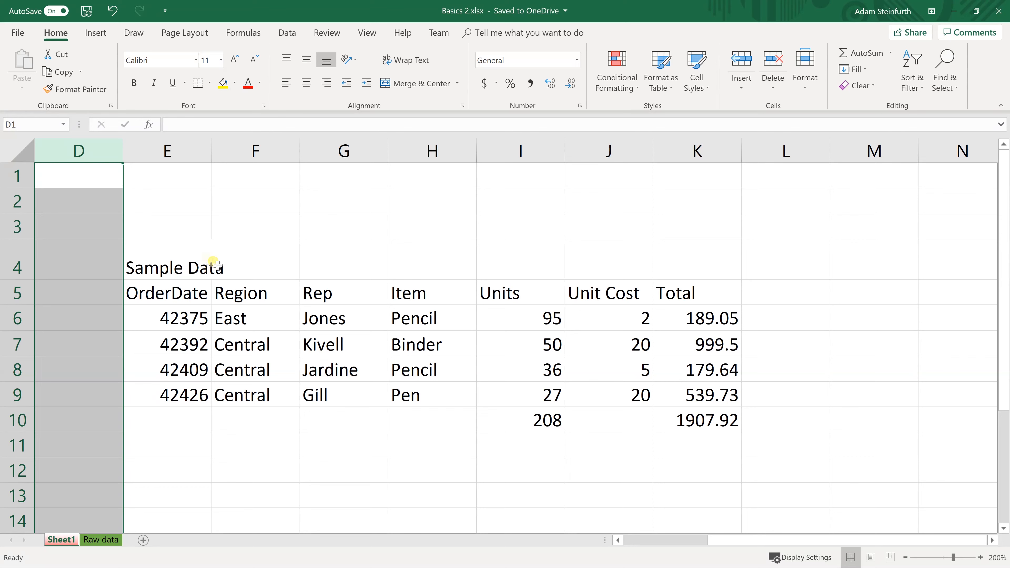
{"action": "left_click_drag", "start_coordinate": [179, 252], "coordinate": [699, 422]}
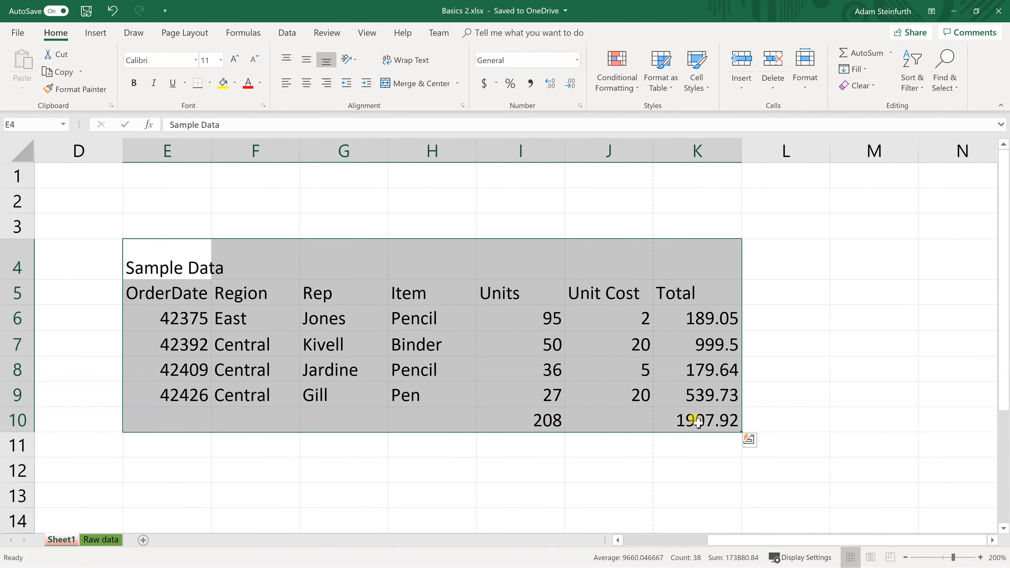
{"action": "left_click", "coordinate": [188, 260]}
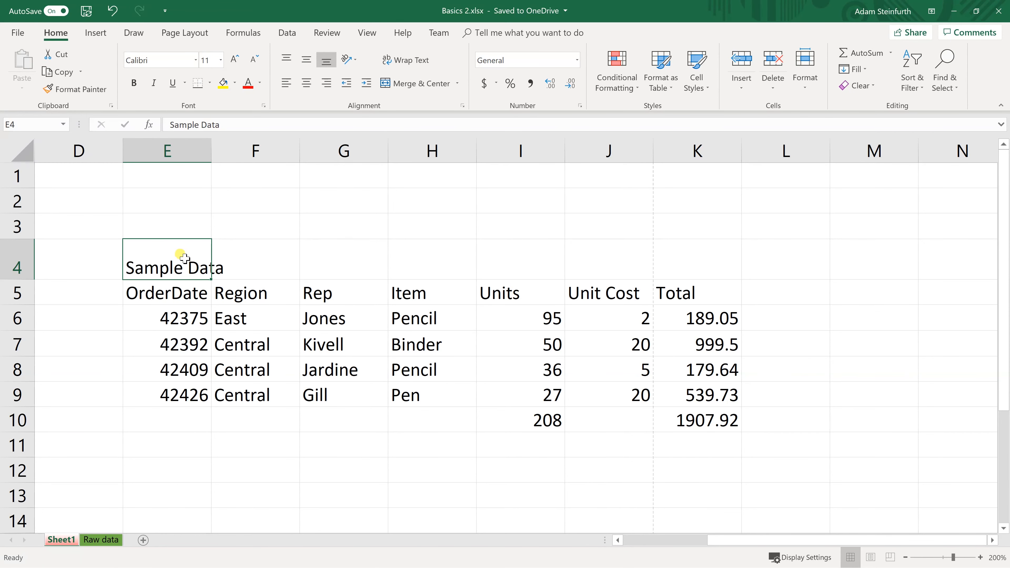
{"action": "left_click_drag", "start_coordinate": [184, 258], "coordinate": [667, 256]}
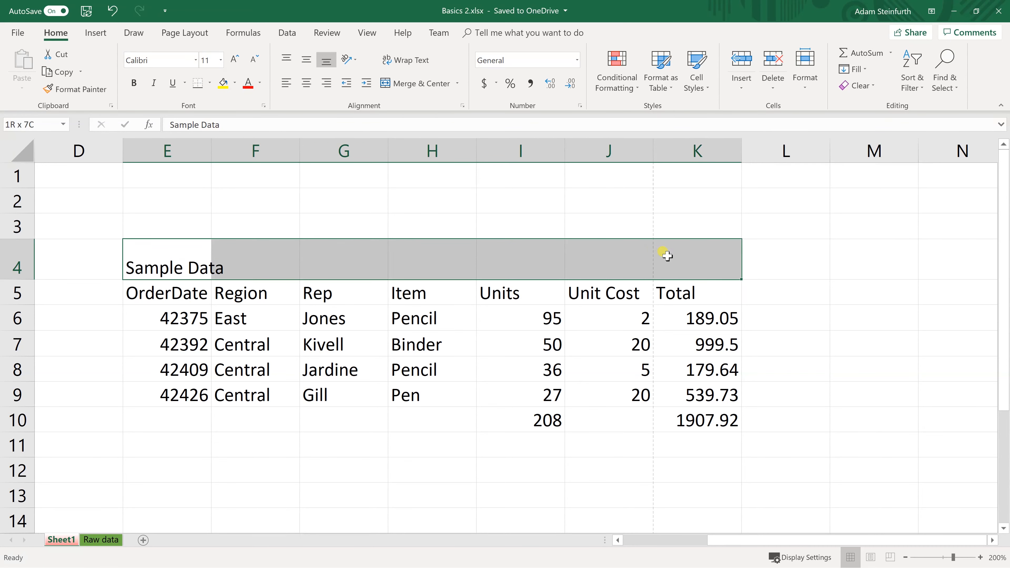
{"action": "left_click", "coordinate": [429, 85]}
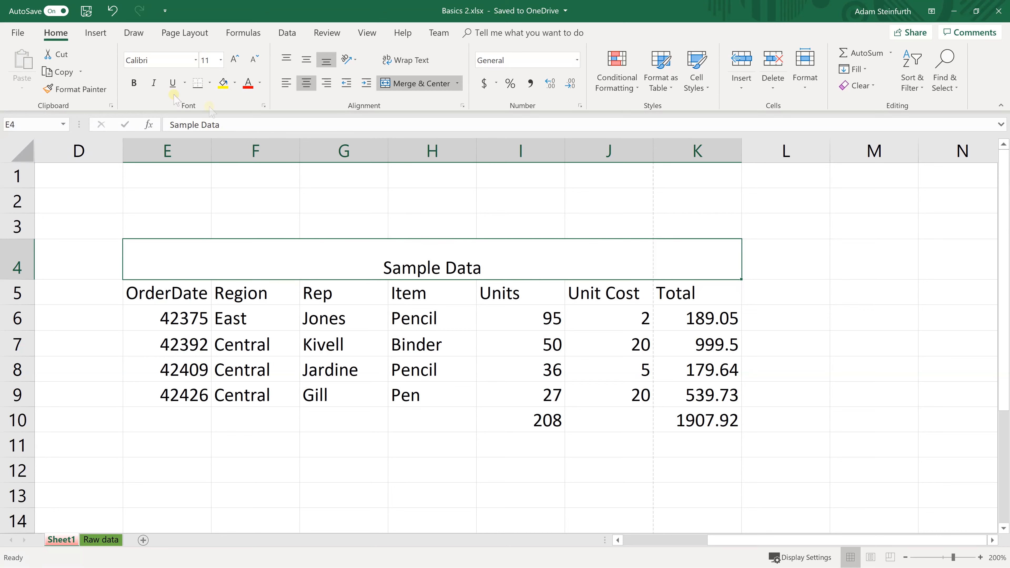
Step: Make the merged Sample Data title bold and enlarge its font size to 16
{"action": "left_click", "coordinate": [134, 82]}
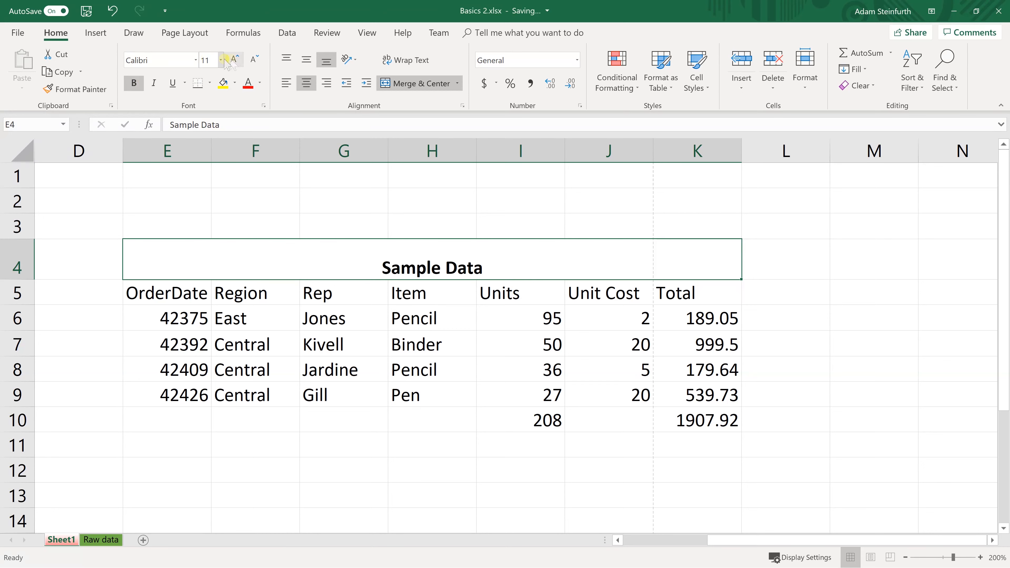
{"action": "left_click", "coordinate": [234, 60]}
{"action": "left_click", "coordinate": [234, 60]}
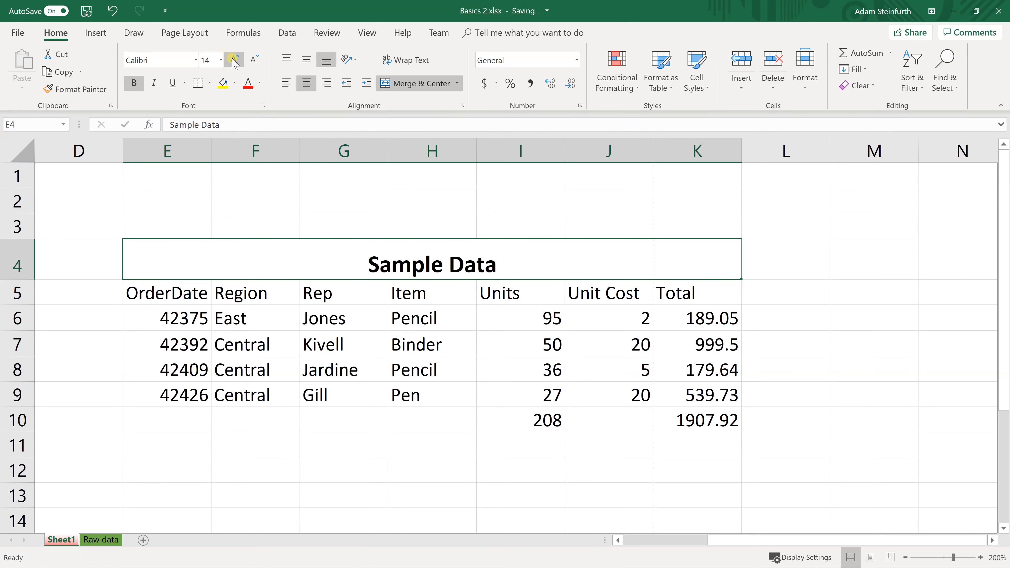
{"action": "left_click", "coordinate": [234, 60]}
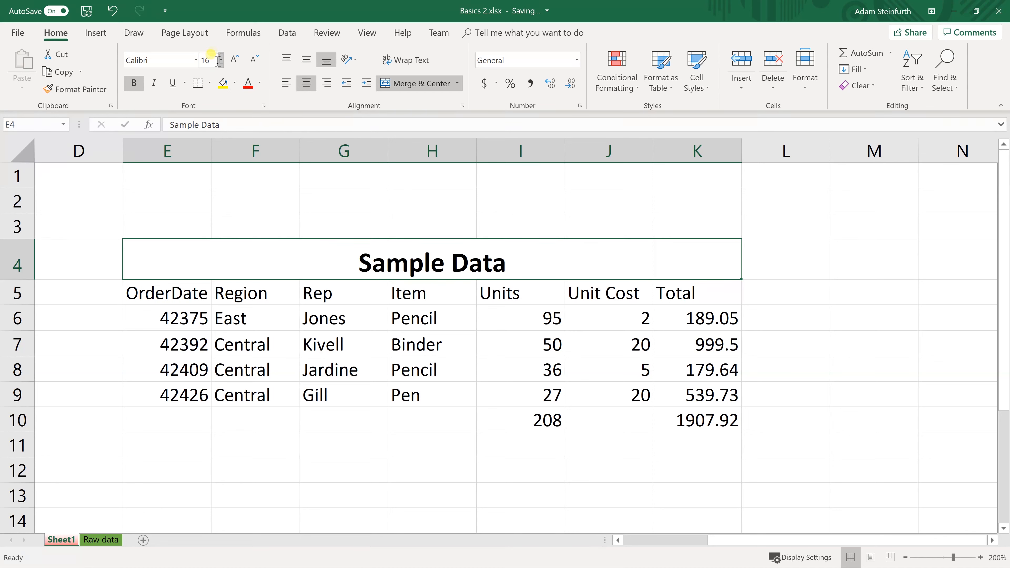
Step: Format the range E5:K9 as a table with headers, using the style Blue, Table Style Medium 2
{"action": "left_click_drag", "start_coordinate": [192, 289], "coordinate": [690, 394]}
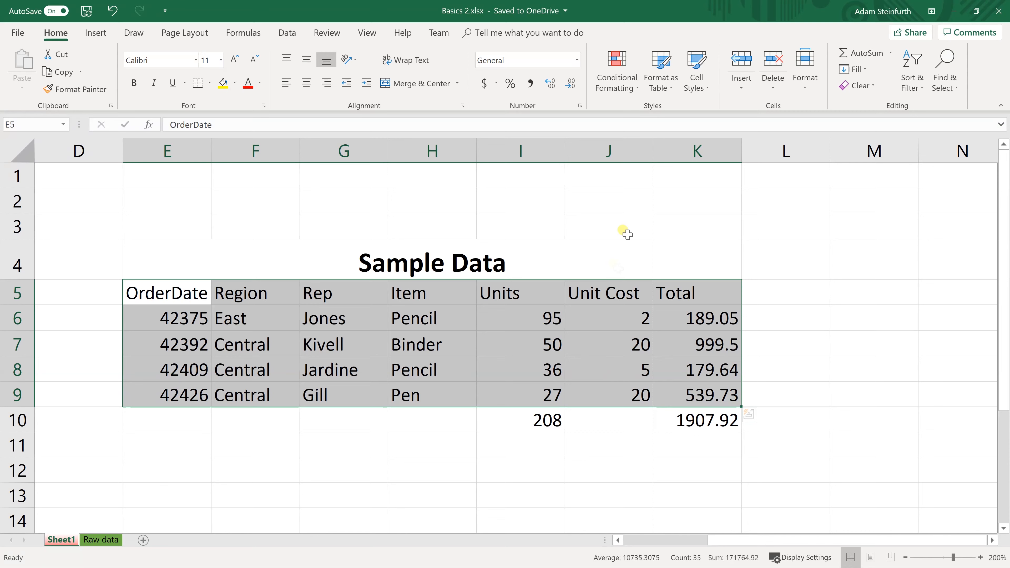
{"action": "left_click", "coordinate": [659, 89]}
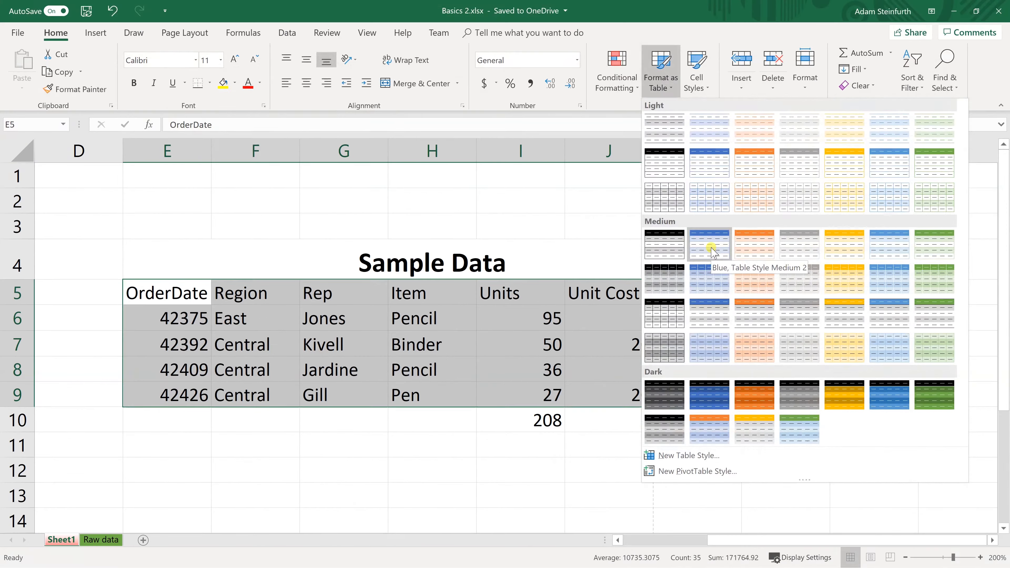
{"action": "left_click", "coordinate": [595, 238]}
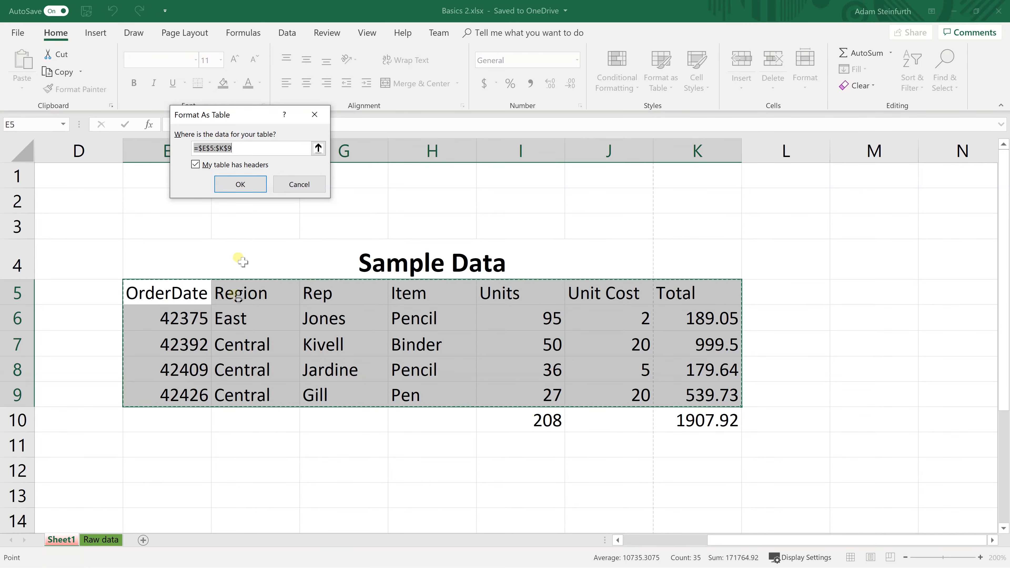
{"action": "left_click", "coordinate": [240, 185]}
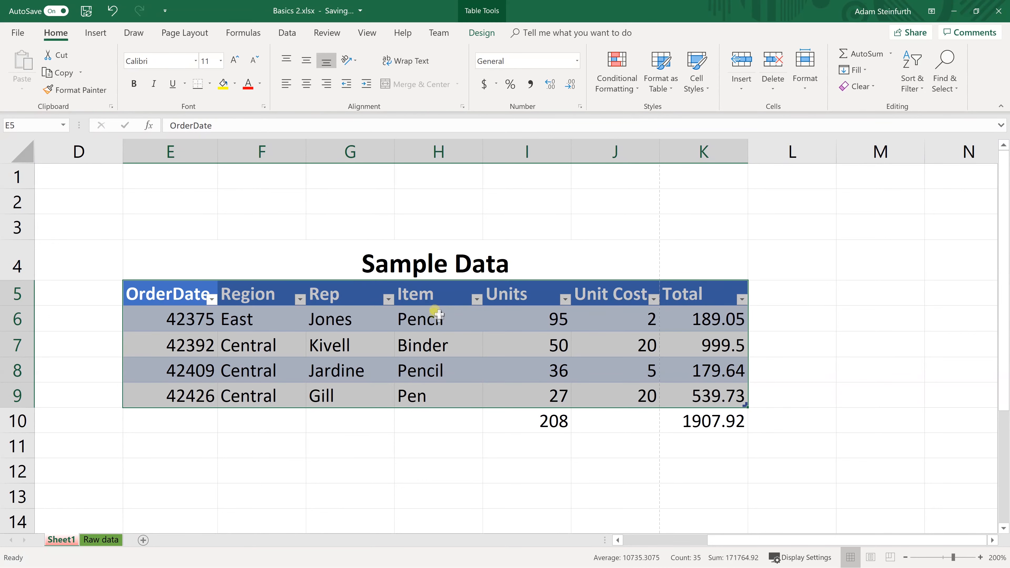
{"action": "left_click", "coordinate": [420, 336]}
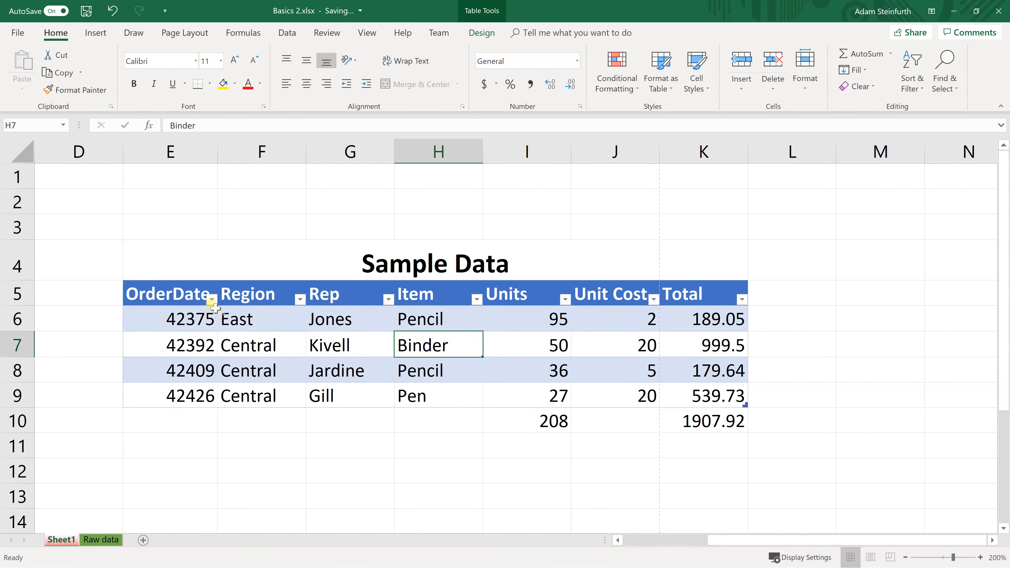
Step: Examine the sort and filter options of the table's OrderDate and Region columns without applying any
{"action": "left_click", "coordinate": [212, 299]}
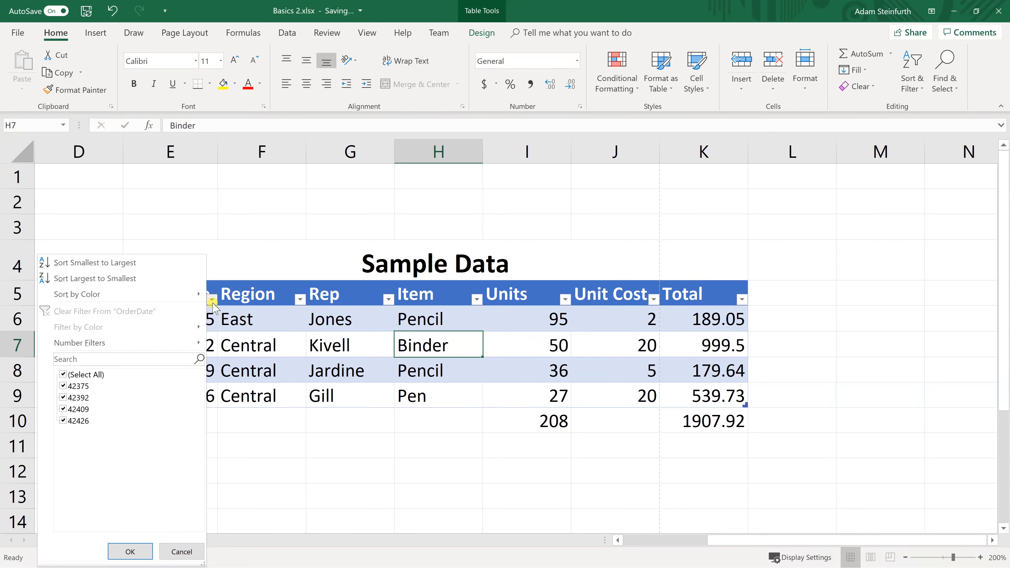
{"action": "left_click", "coordinate": [213, 300]}
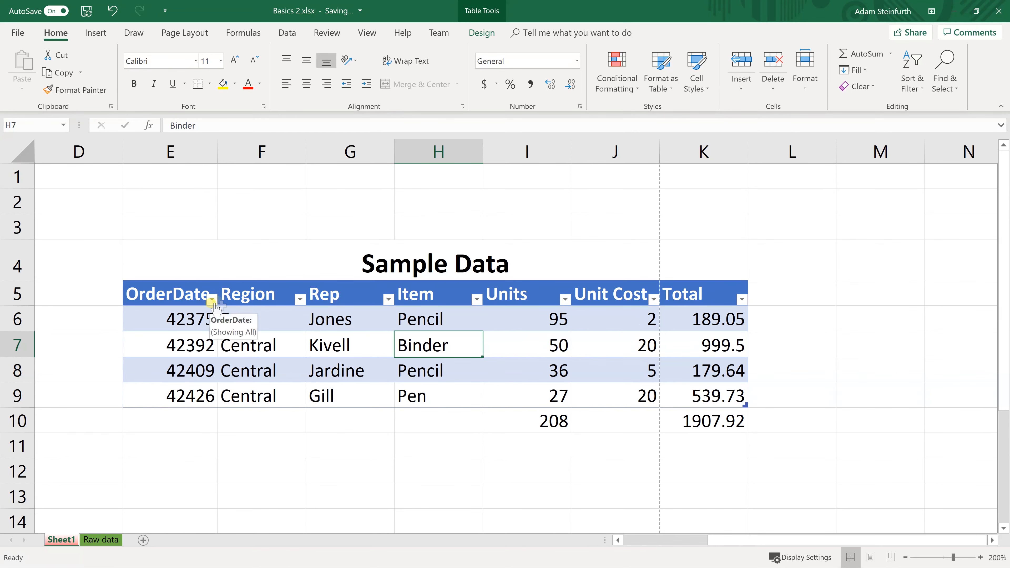
{"action": "left_click", "coordinate": [300, 300]}
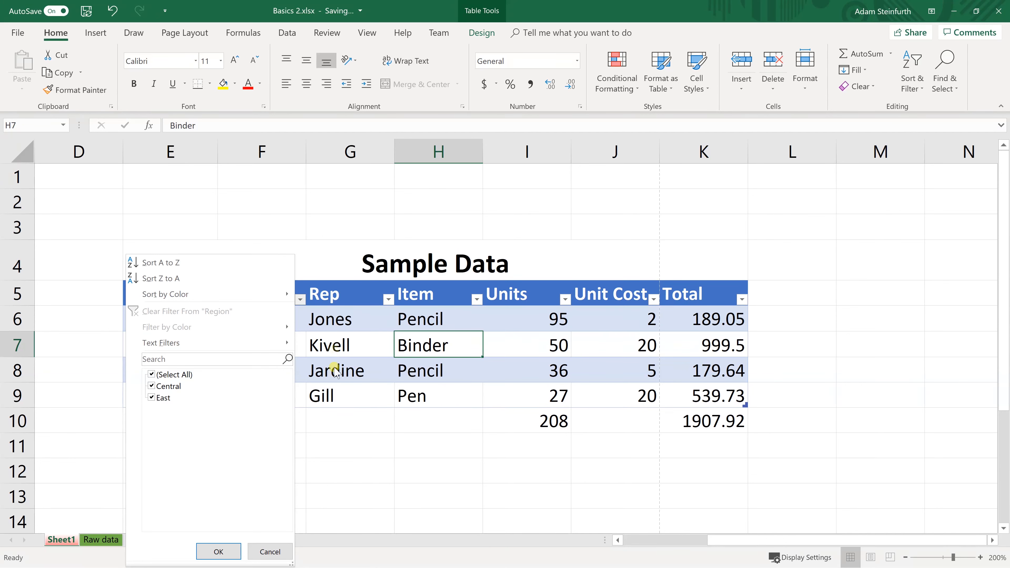
{"action": "left_click", "coordinate": [344, 322]}
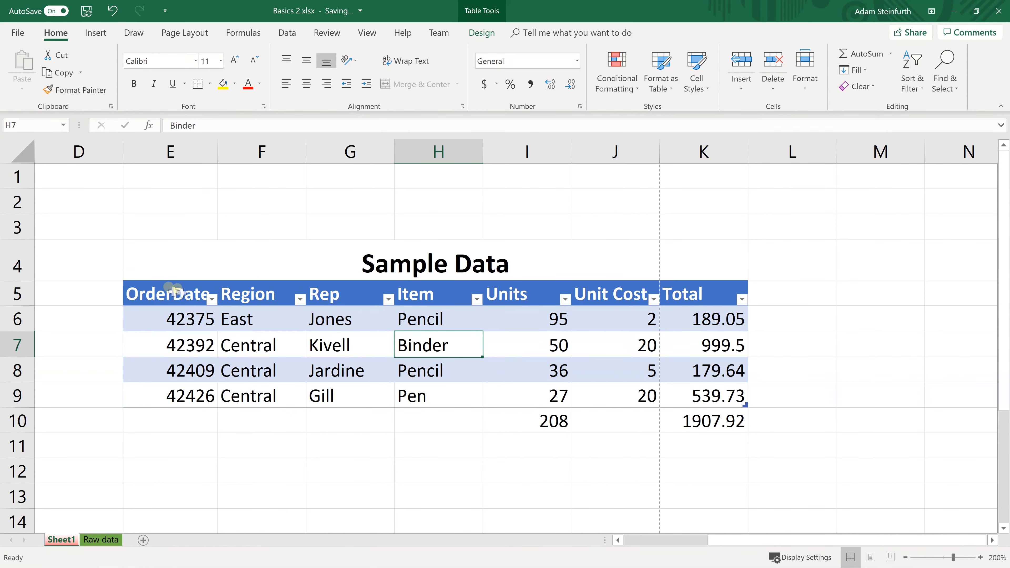
Step: Select the whole table E5:K9 and examine its defined name and cell reference in the Name Manager
{"action": "left_click_drag", "start_coordinate": [172, 291], "coordinate": [691, 403]}
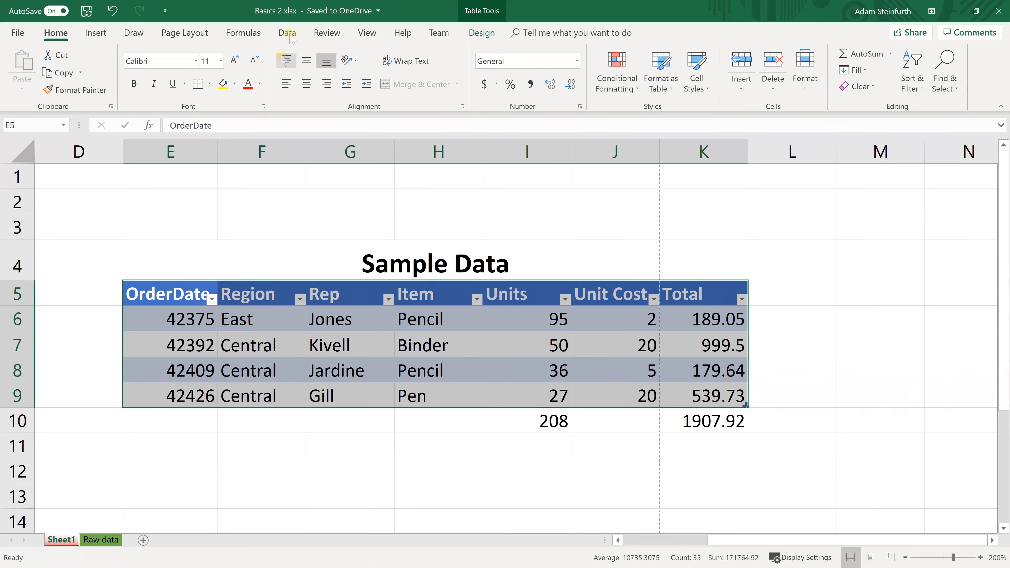
{"action": "left_click", "coordinate": [243, 32]}
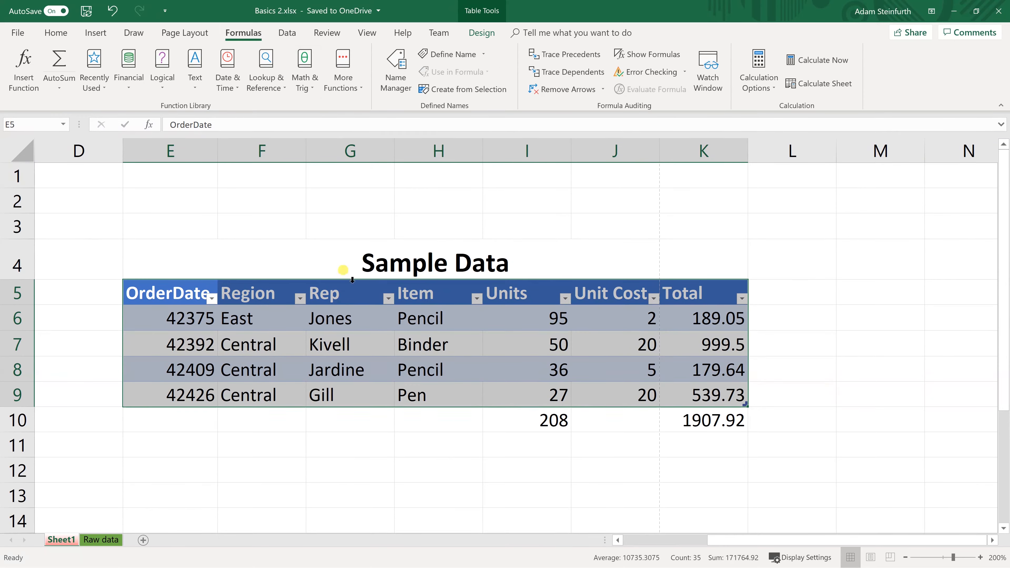
{"action": "left_click", "coordinate": [391, 69]}
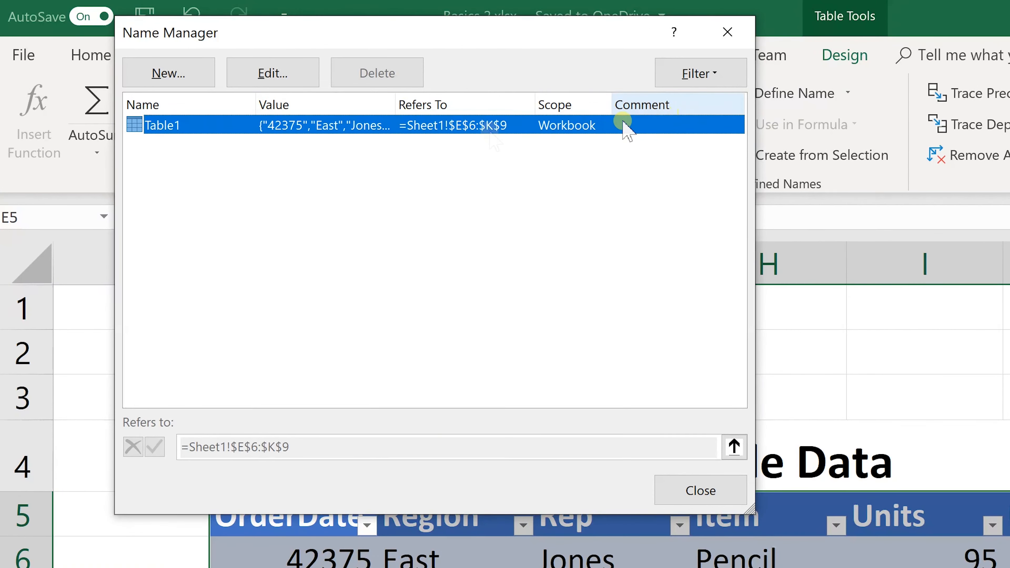
{"action": "left_click", "coordinate": [113, 71]}
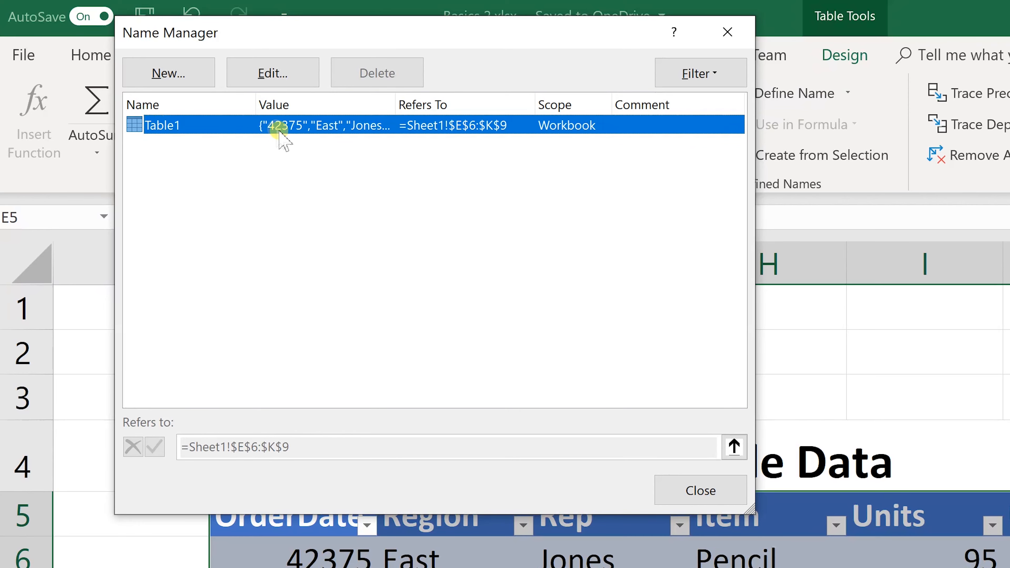
{"action": "left_click", "coordinate": [676, 487]}
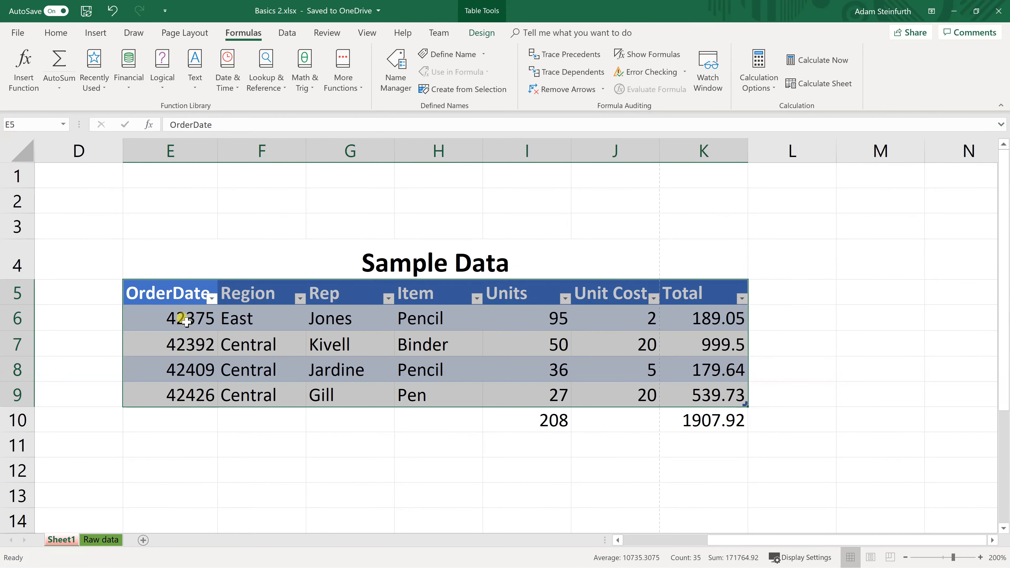
Step: Format the OrderDate values in column E as Short Date
{"action": "left_click", "coordinate": [174, 316]}
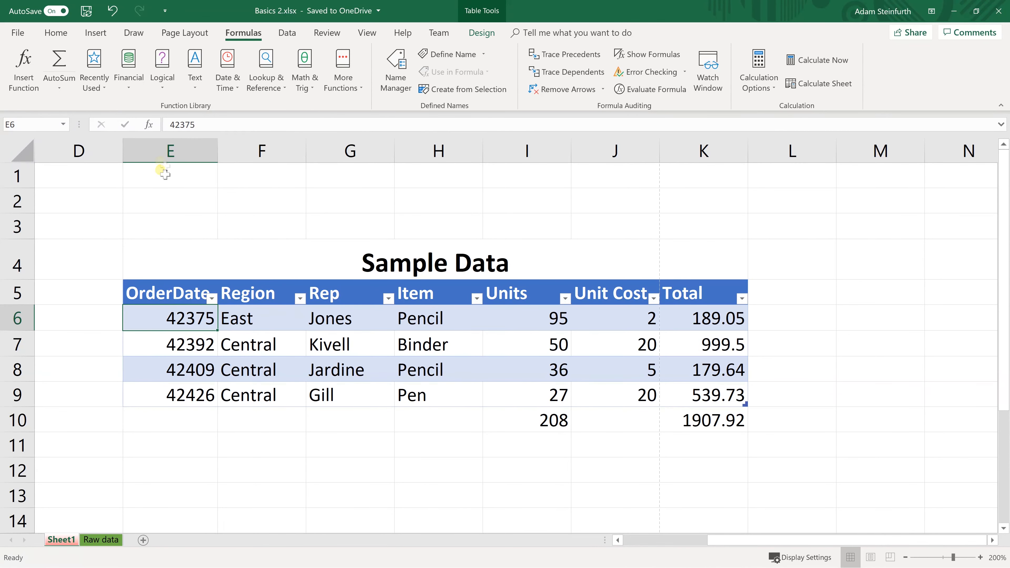
{"action": "left_click", "coordinate": [165, 151]}
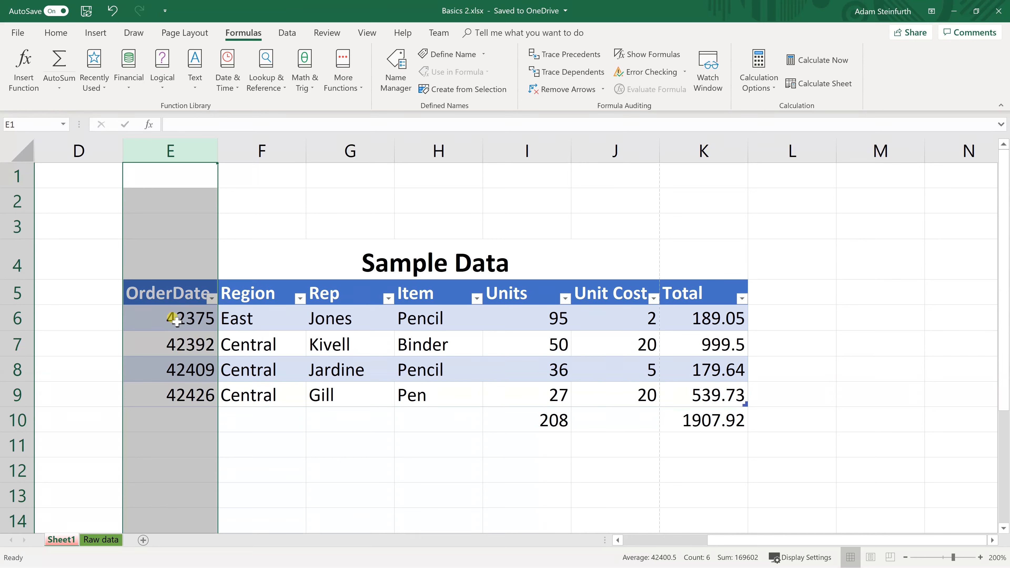
{"action": "left_click", "coordinate": [61, 36]}
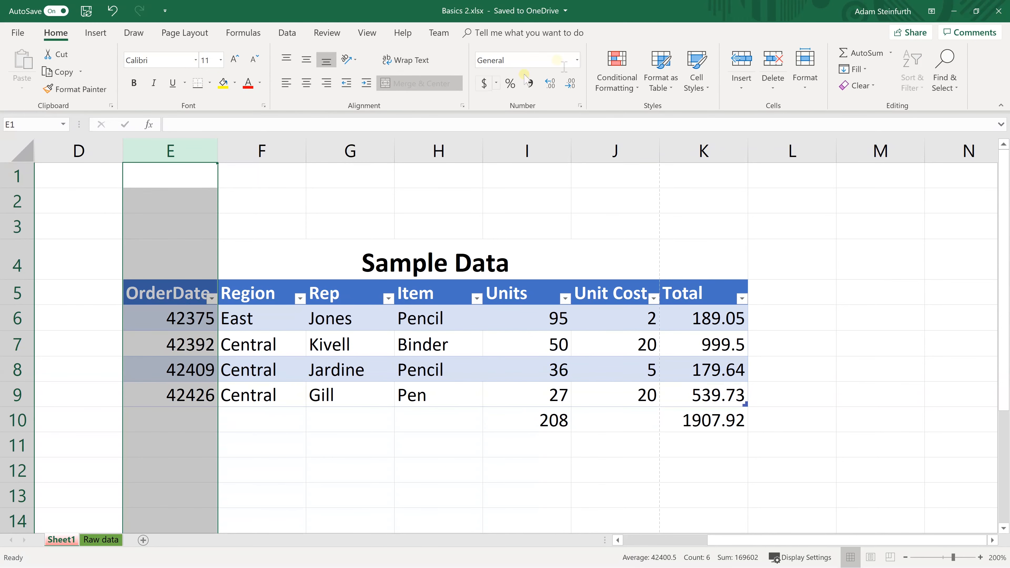
{"action": "left_click", "coordinate": [576, 61]}
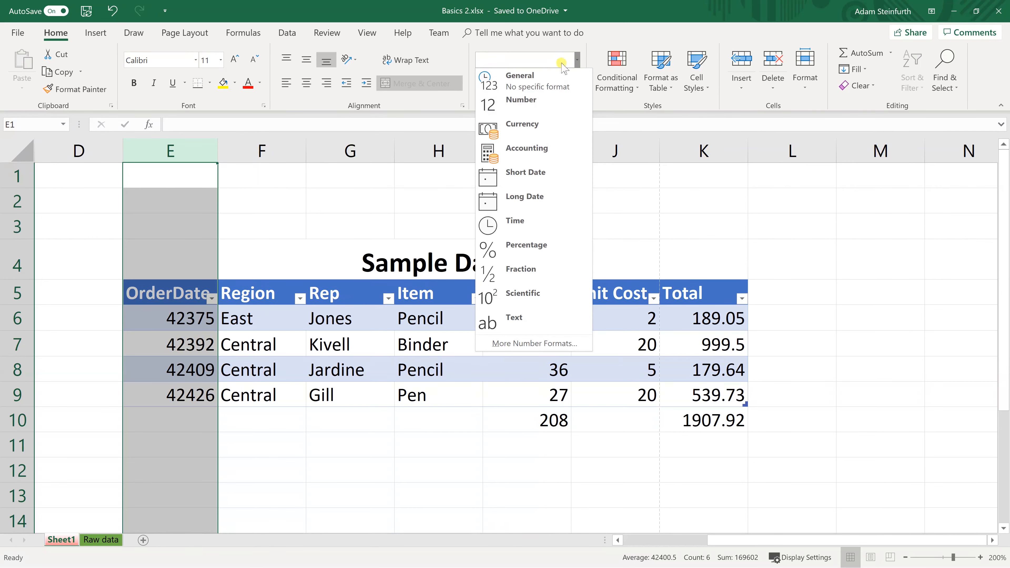
{"action": "left_click", "coordinate": [546, 177]}
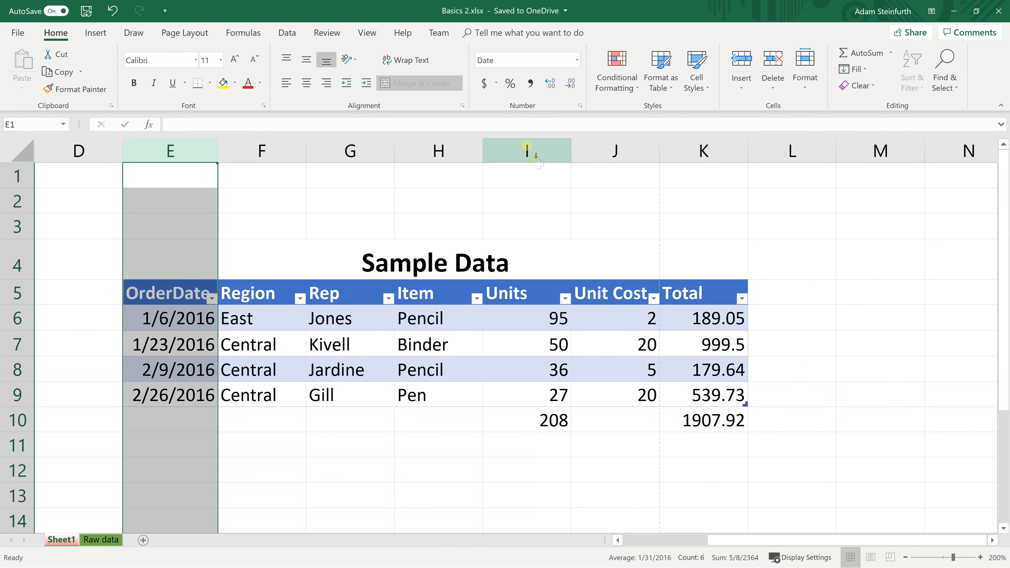
Step: AutoFit the width of the Units column I to its contents
{"action": "left_click", "coordinate": [527, 150]}
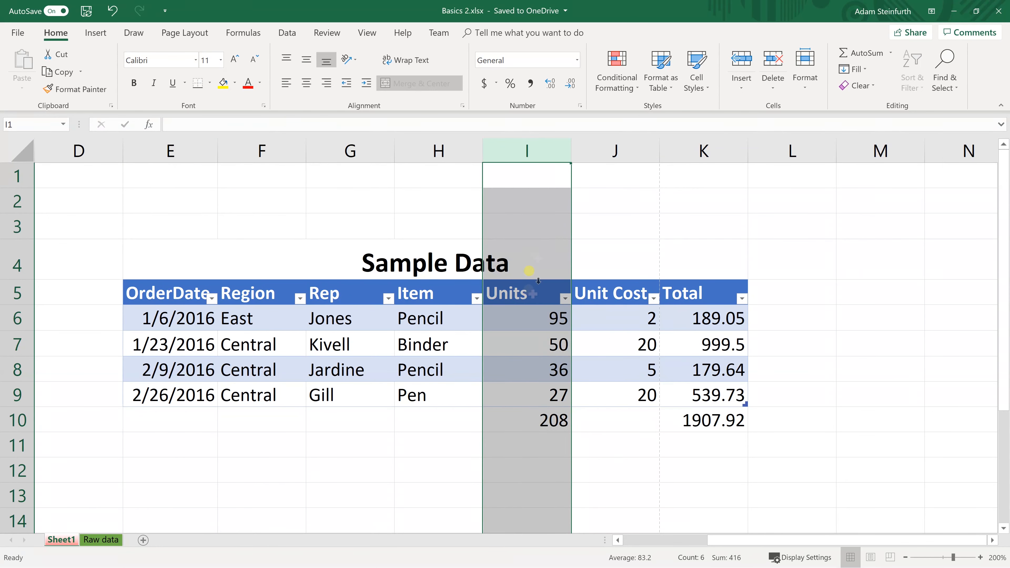
{"action": "double_click", "coordinate": [570, 151]}
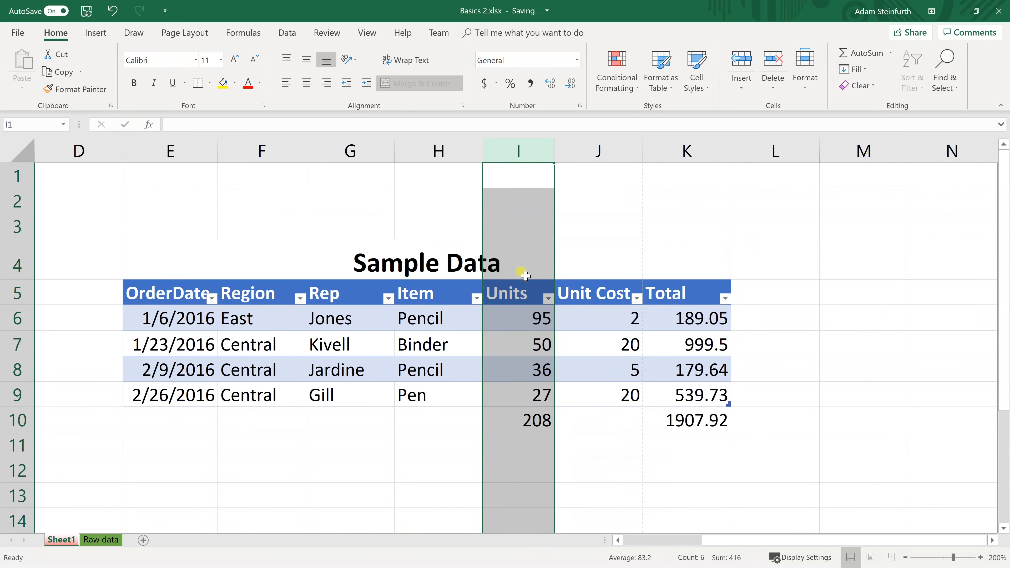
Step: Rotate the Units header in I5 to 45 degrees and make column I slightly narrower
{"action": "left_click", "coordinate": [509, 294]}
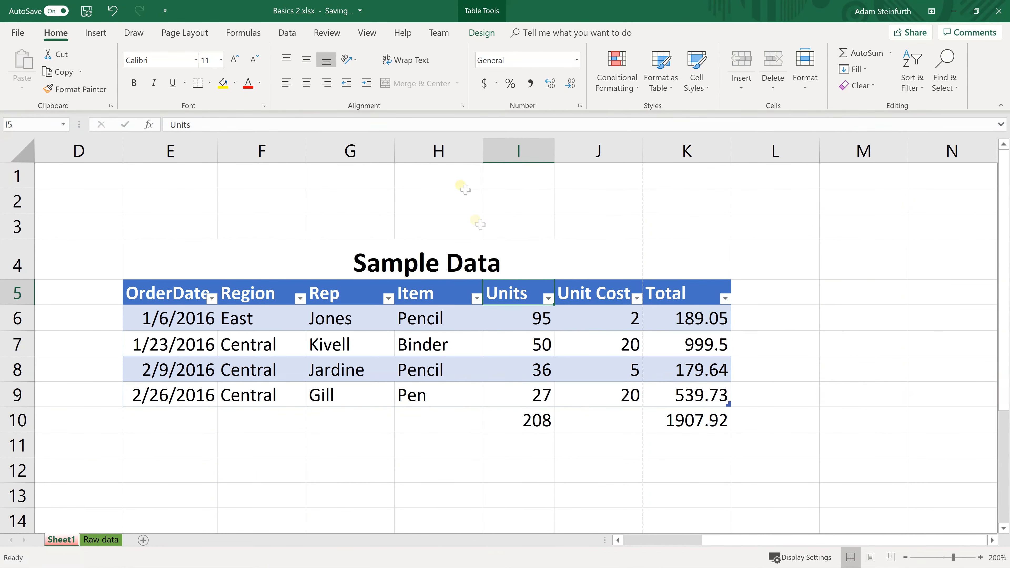
{"action": "left_click", "coordinate": [462, 106]}
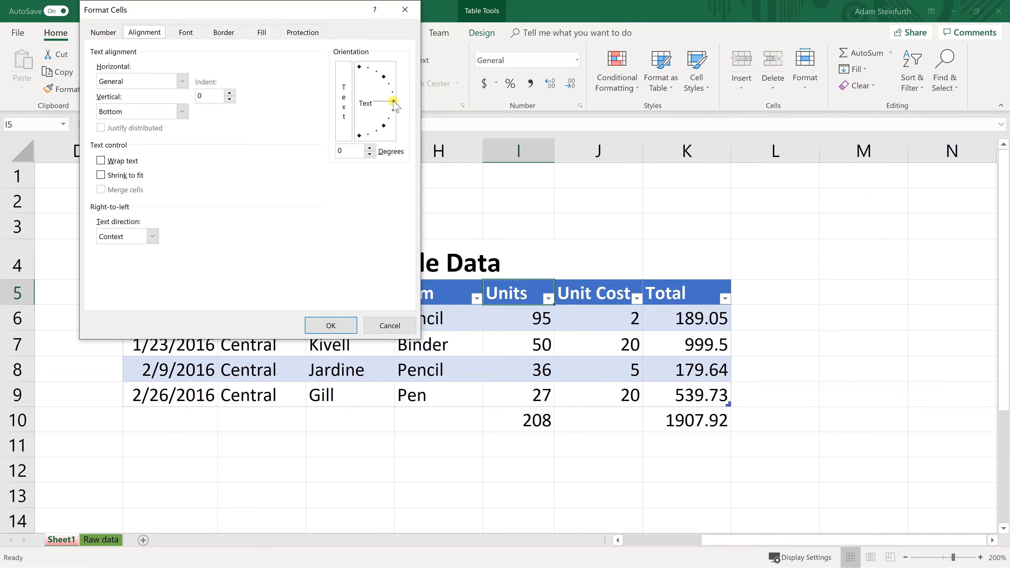
{"action": "left_click_drag", "start_coordinate": [394, 102], "coordinate": [387, 75]}
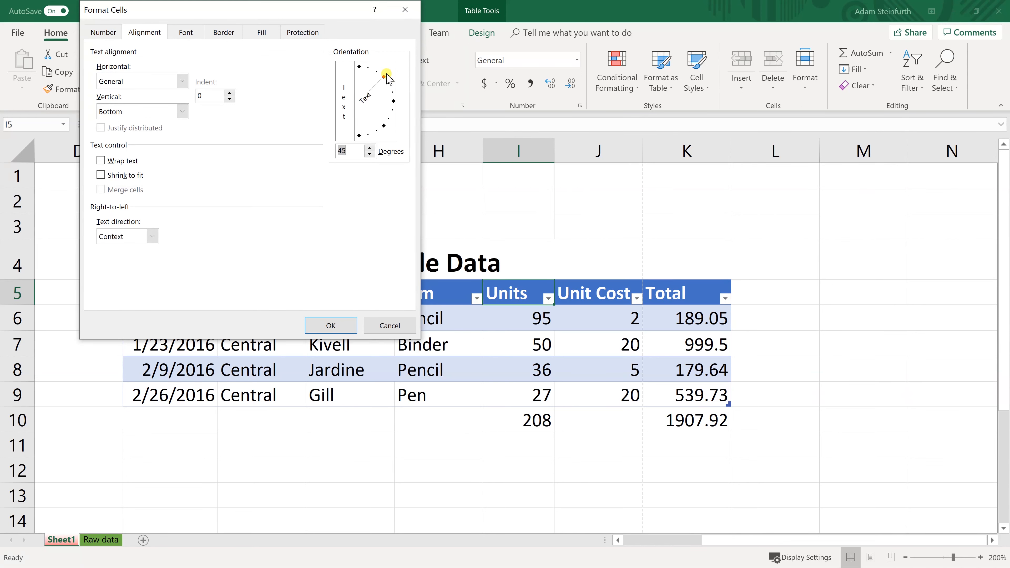
{"action": "left_click", "coordinate": [342, 330]}
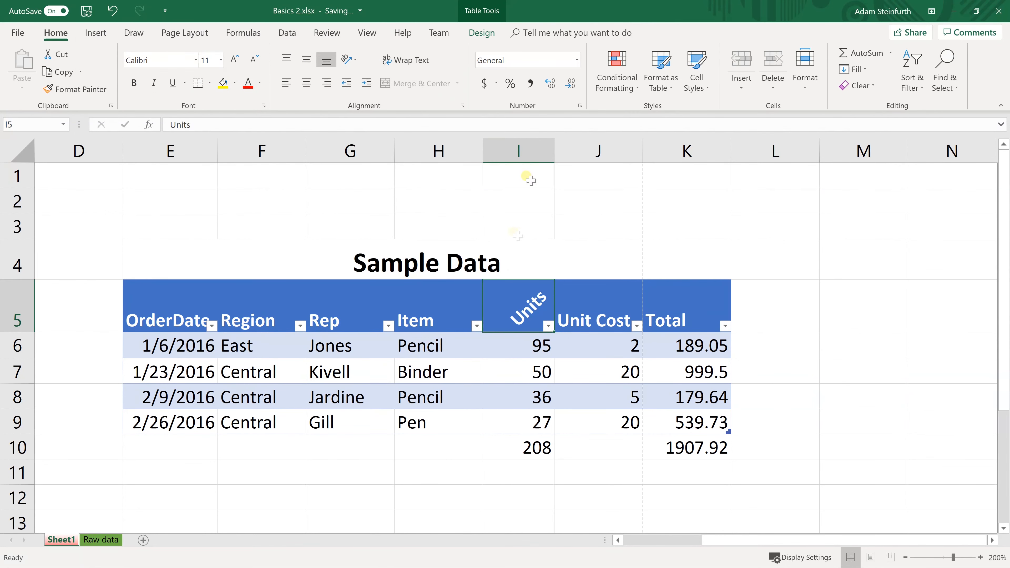
{"action": "left_click_drag", "start_coordinate": [554, 152], "coordinate": [546, 152]}
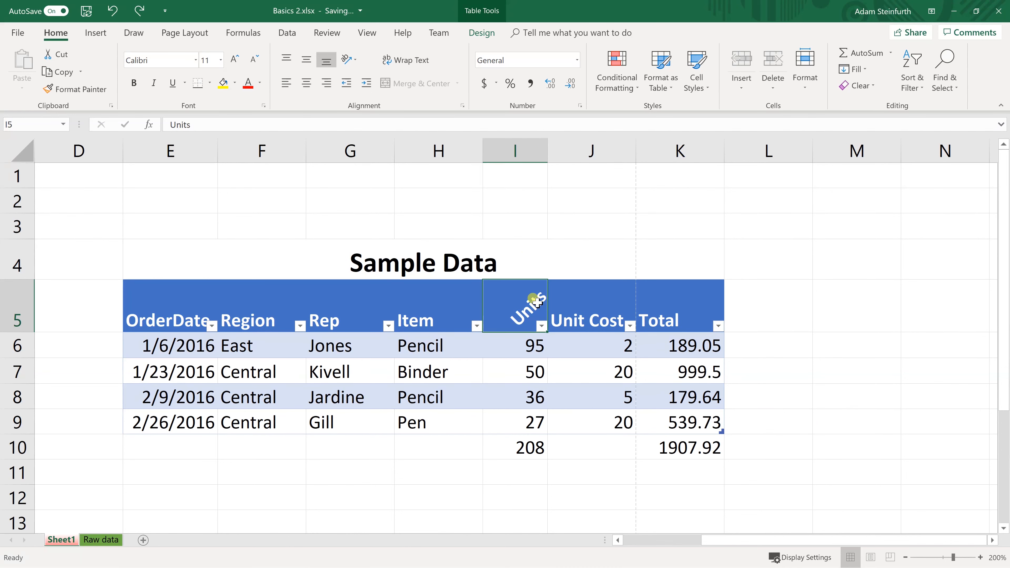
{"action": "left_click", "coordinate": [542, 326]}
{"action": "left_click", "coordinate": [521, 303]}
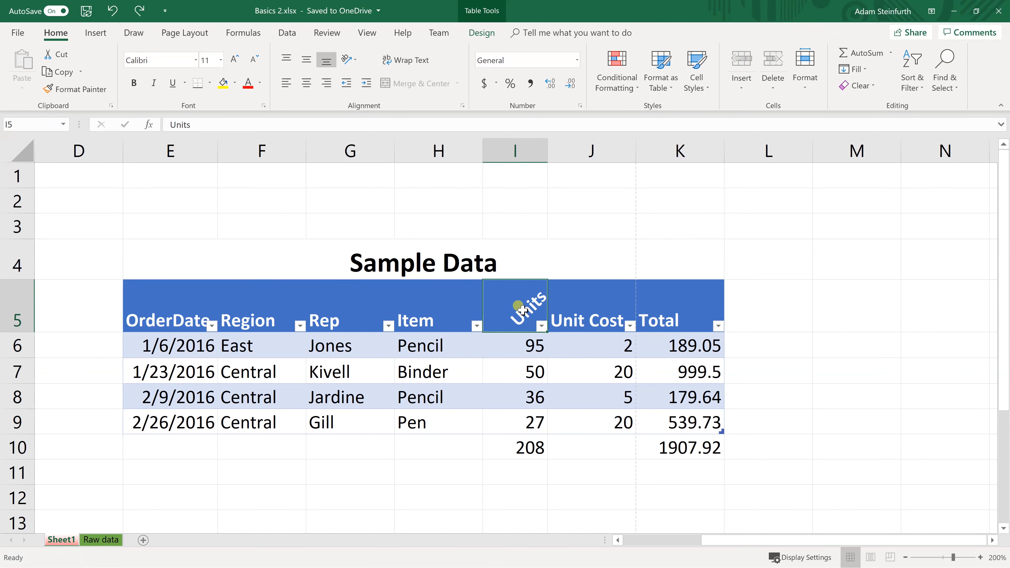
Step: Rotate the text of all table headers in E5:K5 to about 45 degrees
{"action": "left_click_drag", "start_coordinate": [181, 297], "coordinate": [661, 301]}
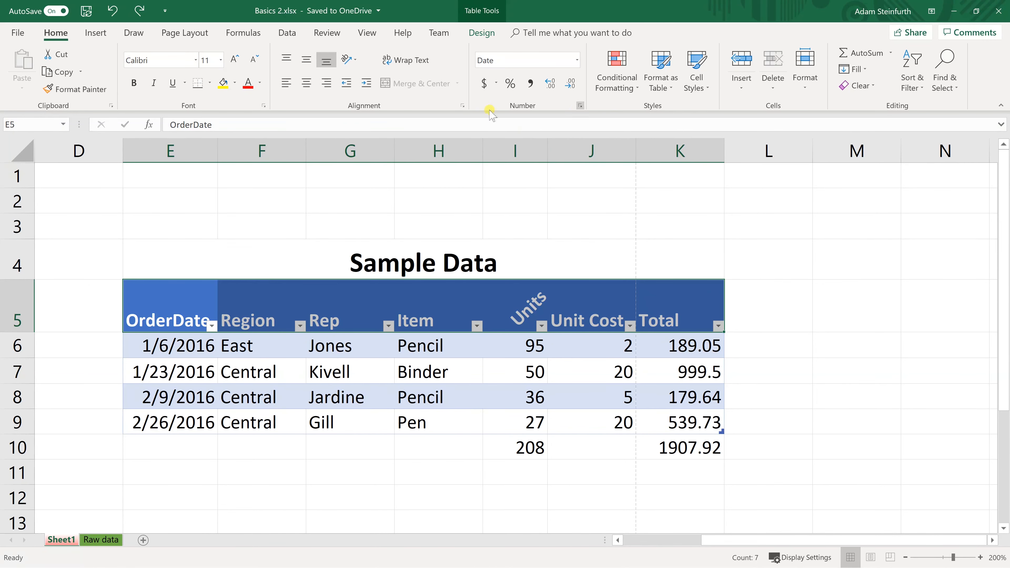
{"action": "left_click", "coordinate": [463, 105]}
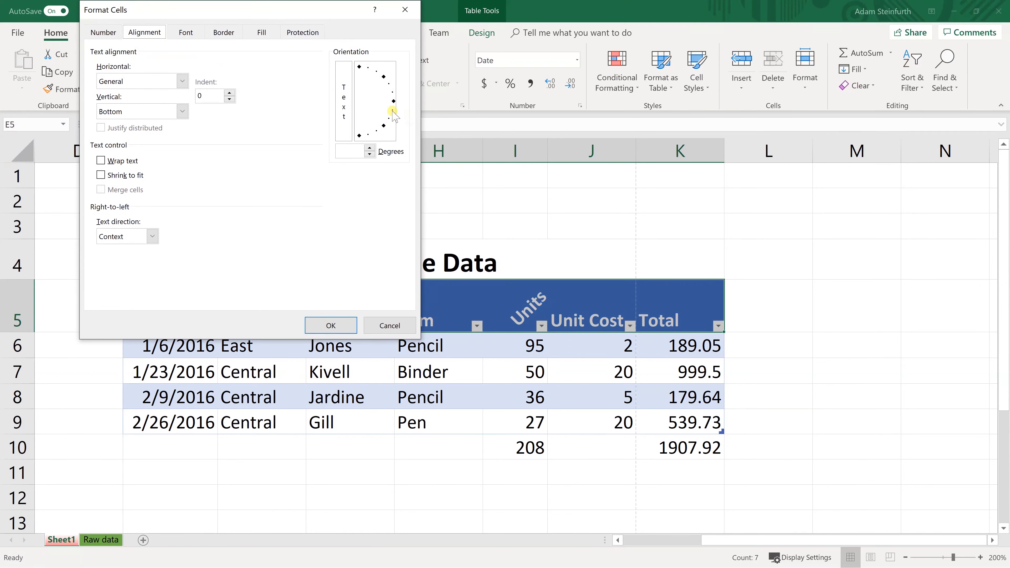
{"action": "left_click_drag", "start_coordinate": [366, 80], "coordinate": [384, 77]}
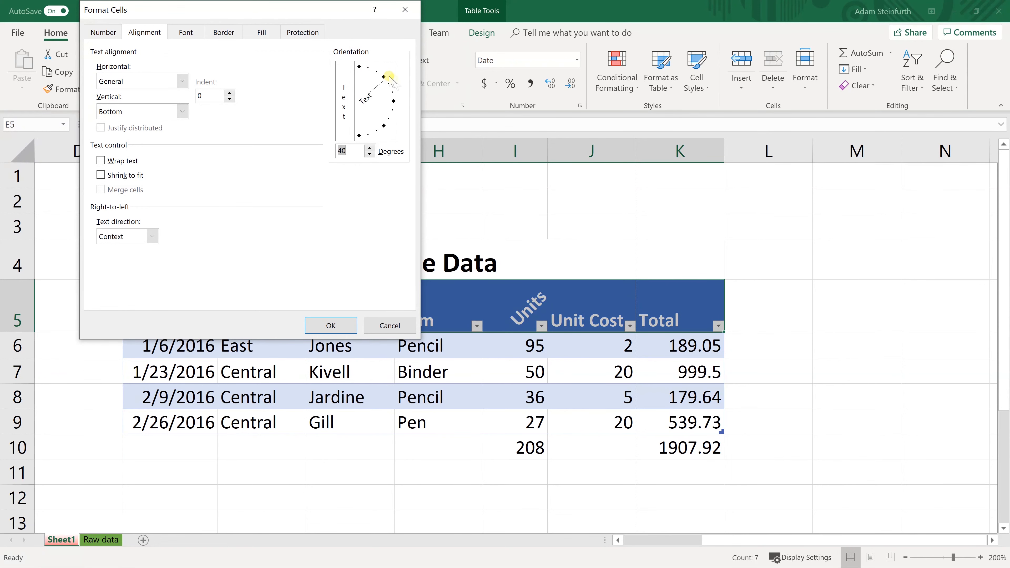
{"action": "left_click", "coordinate": [330, 326]}
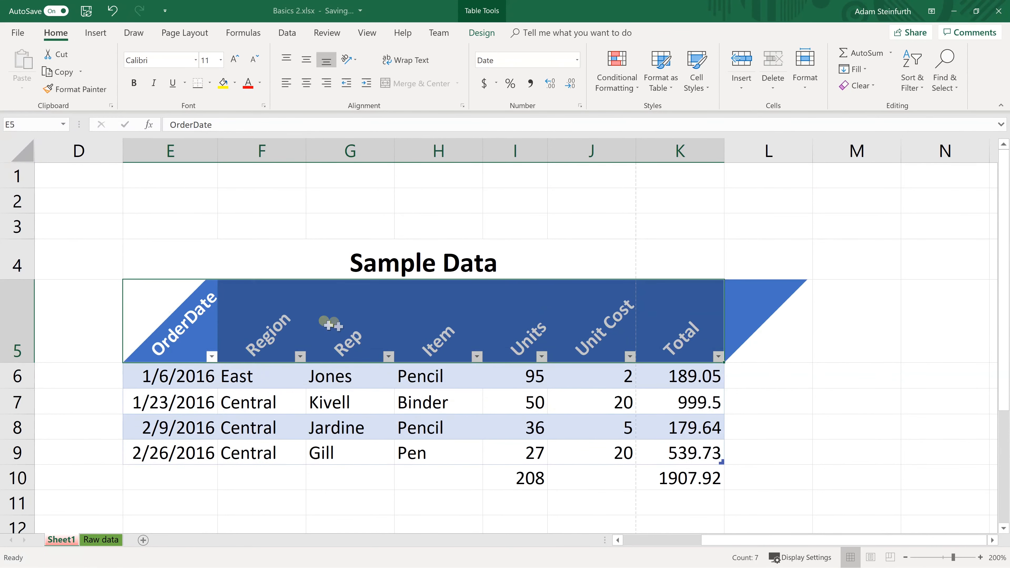
{"action": "left_click", "coordinate": [337, 325]}
{"action": "left_click", "coordinate": [358, 327]}
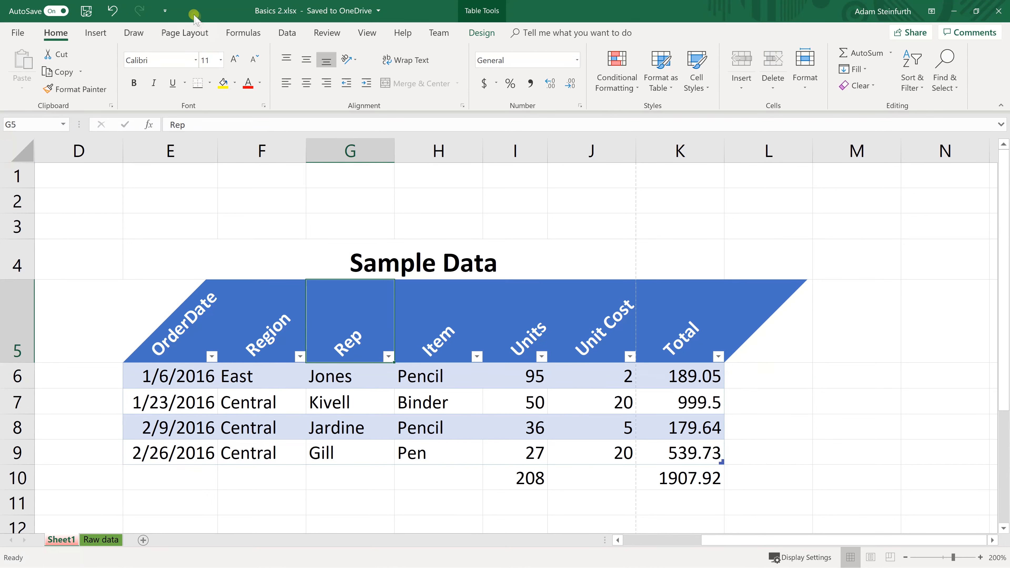
Step: Undo the rotation of all the headers, the narrowing of column I and the rotation of the Units header
{"action": "left_click", "coordinate": [115, 12]}
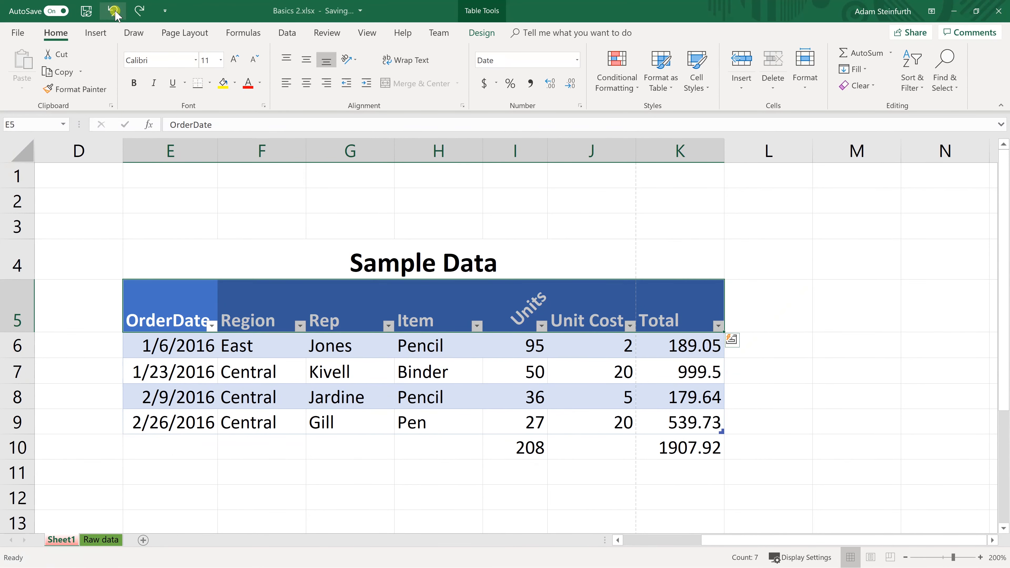
{"action": "left_click", "coordinate": [114, 12]}
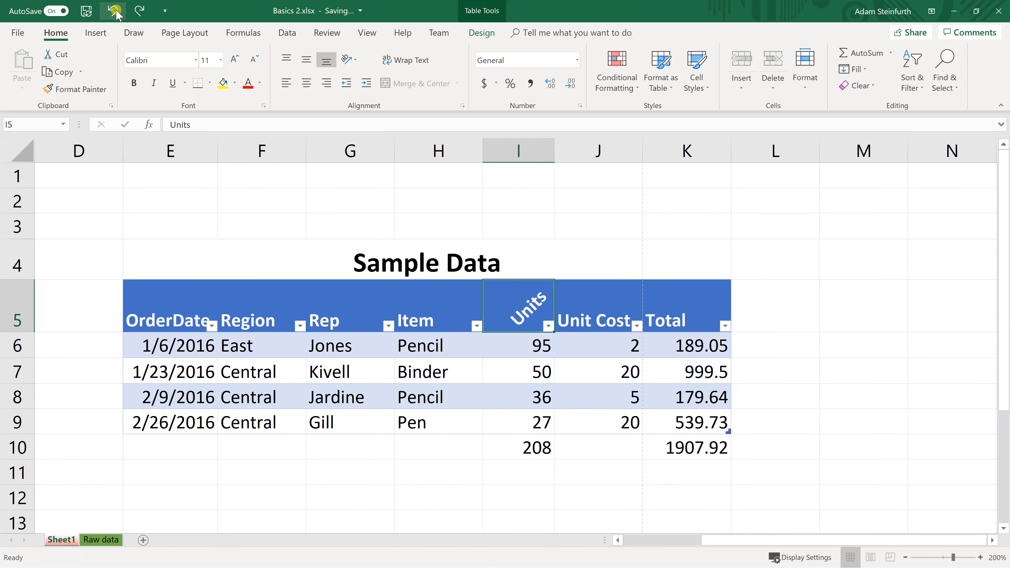
{"action": "left_click", "coordinate": [115, 12]}
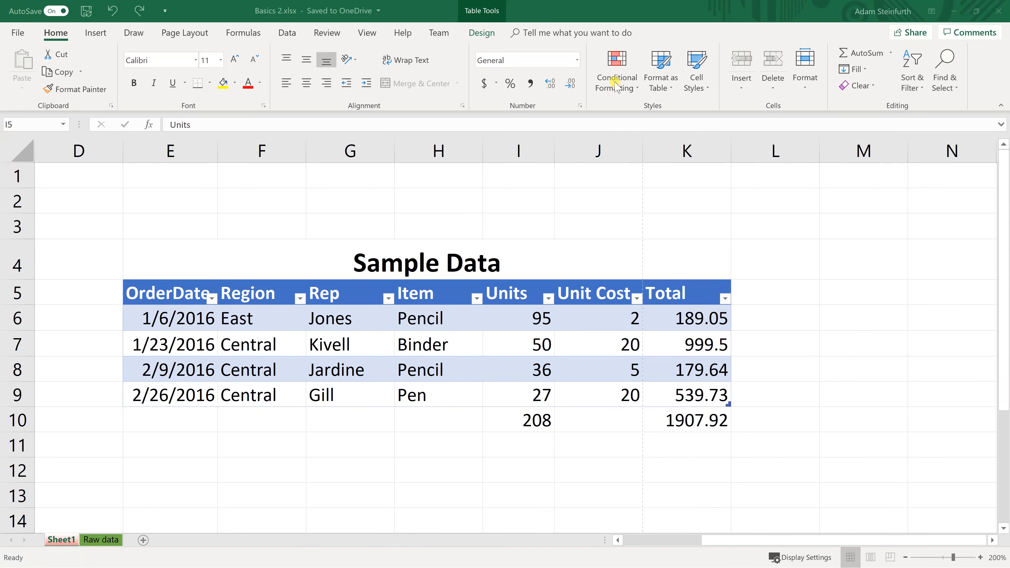
Step: Highlight Unit Cost values J6:J9 greater than 19 with Light Red Fill with Dark Red Text conditional formatting
{"action": "left_click", "coordinate": [598, 317]}
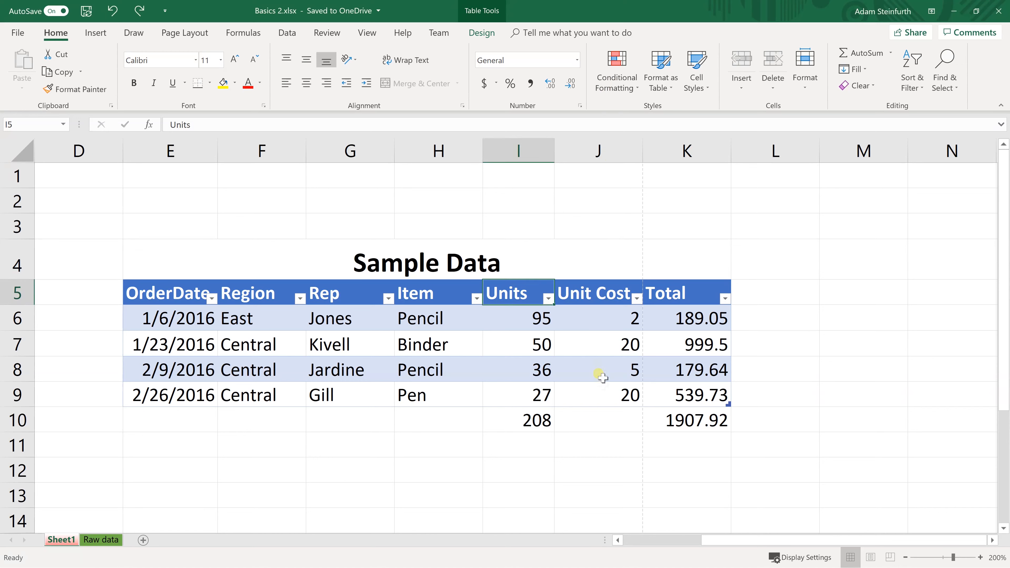
{"action": "left_click_drag", "start_coordinate": [595, 323], "coordinate": [597, 402]}
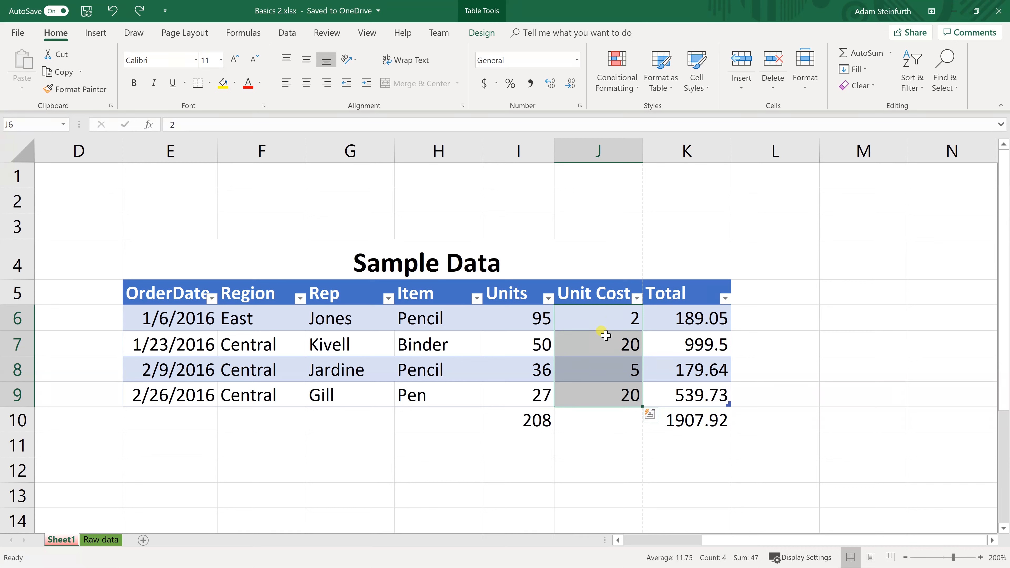
{"action": "left_click", "coordinate": [605, 86]}
{"action": "mouse_move", "coordinate": [656, 112]}
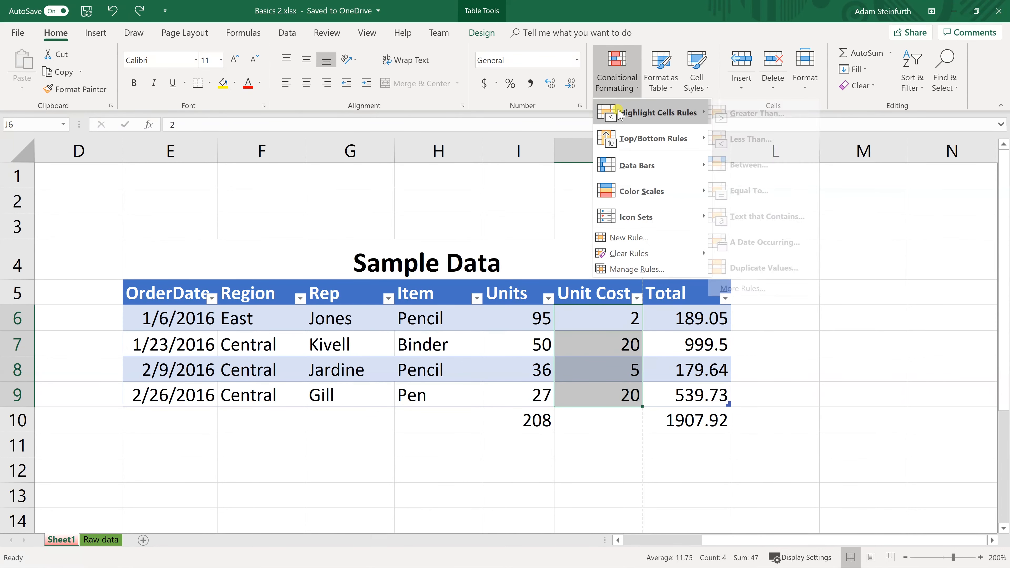
{"action": "left_click", "coordinate": [725, 113]}
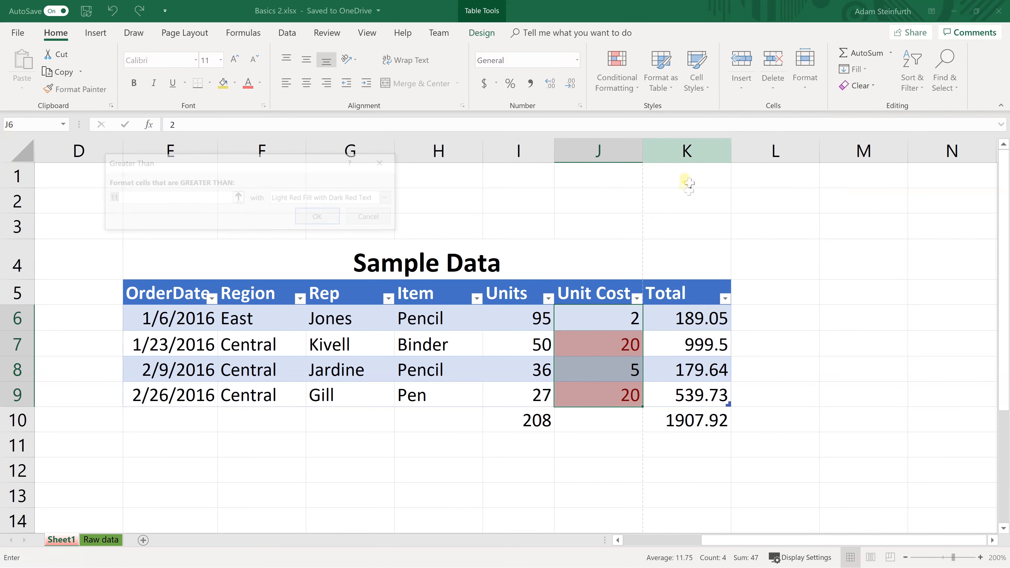
{"action": "type", "text": "19"}
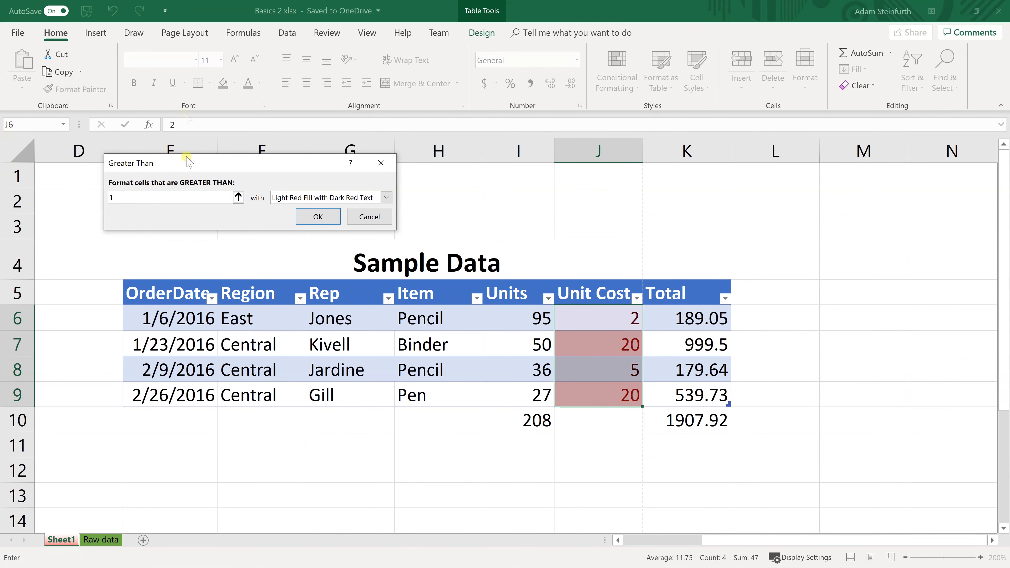
{"action": "left_click", "coordinate": [318, 217]}
{"action": "left_click", "coordinate": [575, 341]}
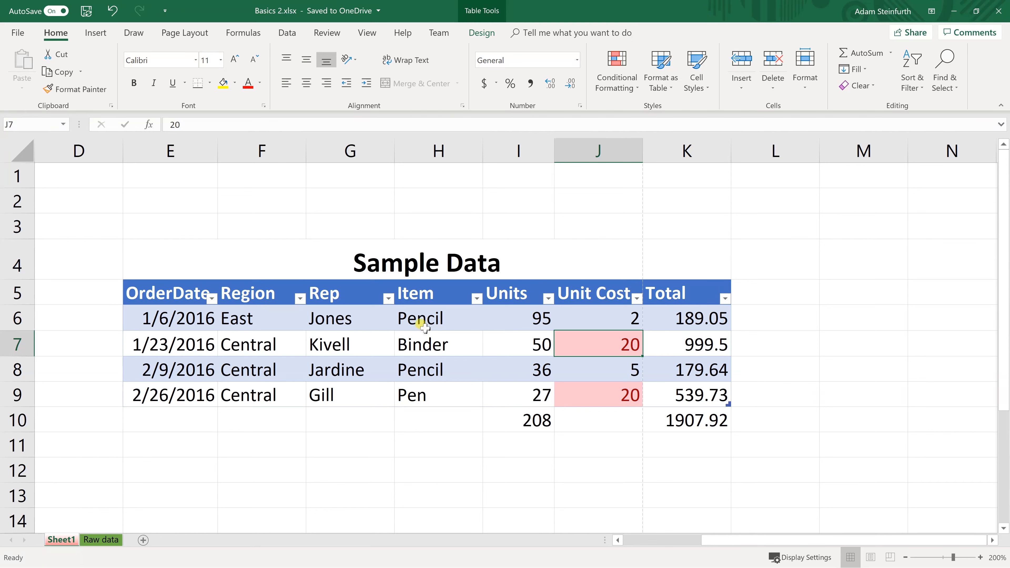
Step: Insert a new sheet column before the Item column and leave its default header as it is
{"action": "left_click", "coordinate": [437, 150]}
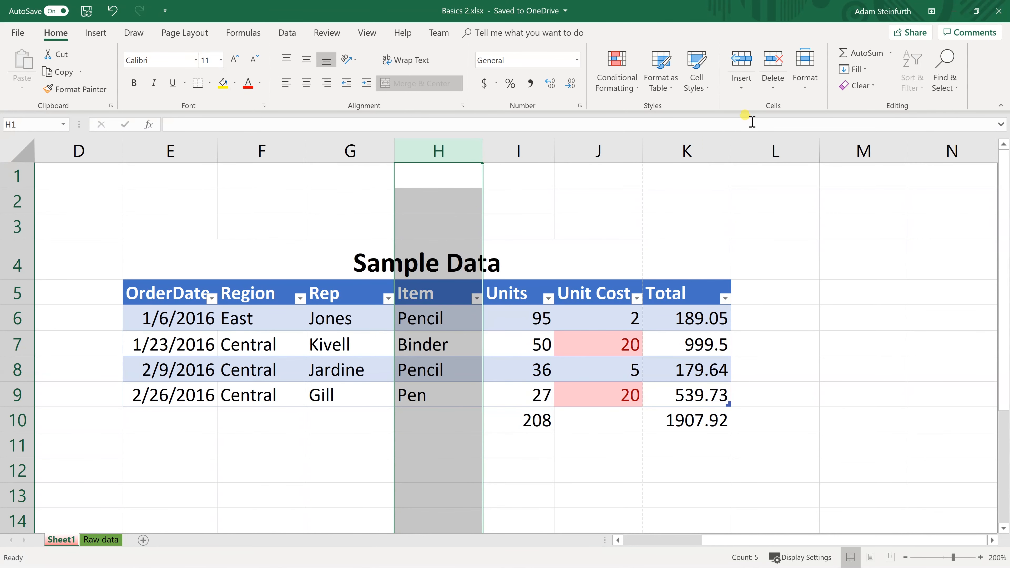
{"action": "left_click", "coordinate": [742, 91]}
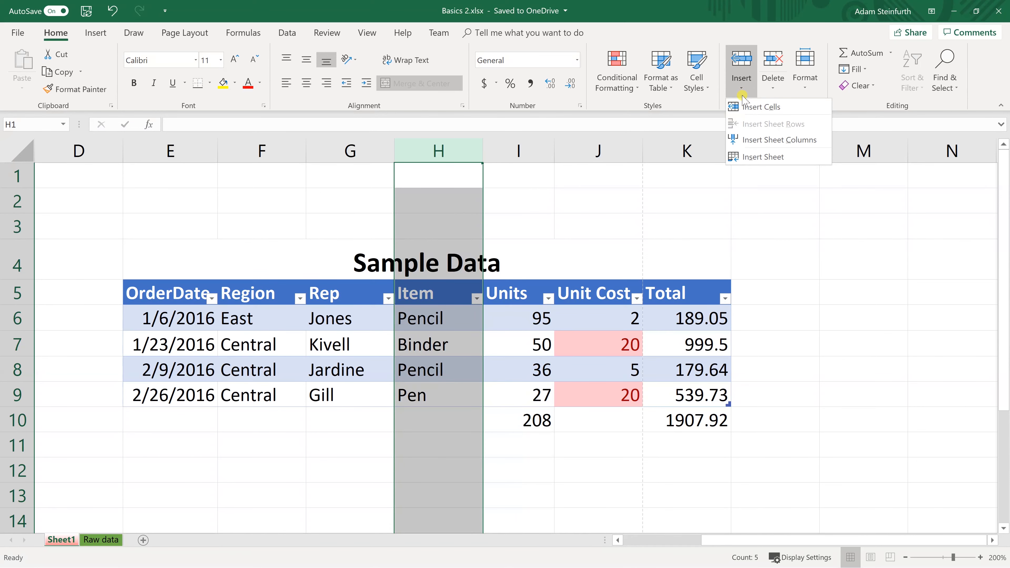
{"action": "left_click", "coordinate": [749, 140]}
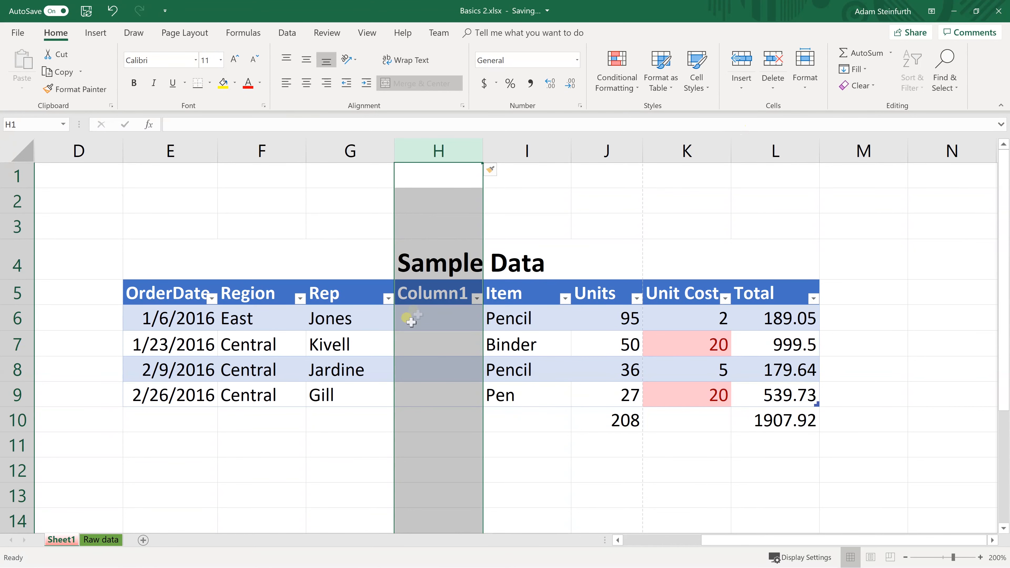
{"action": "double_click", "coordinate": [425, 300]}
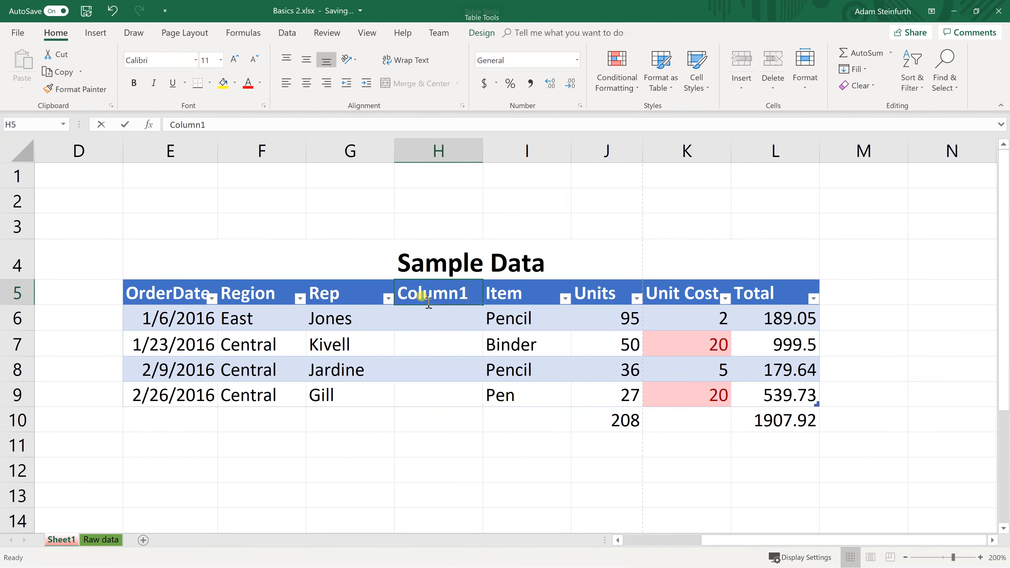
{"action": "key", "text": "Escape"}
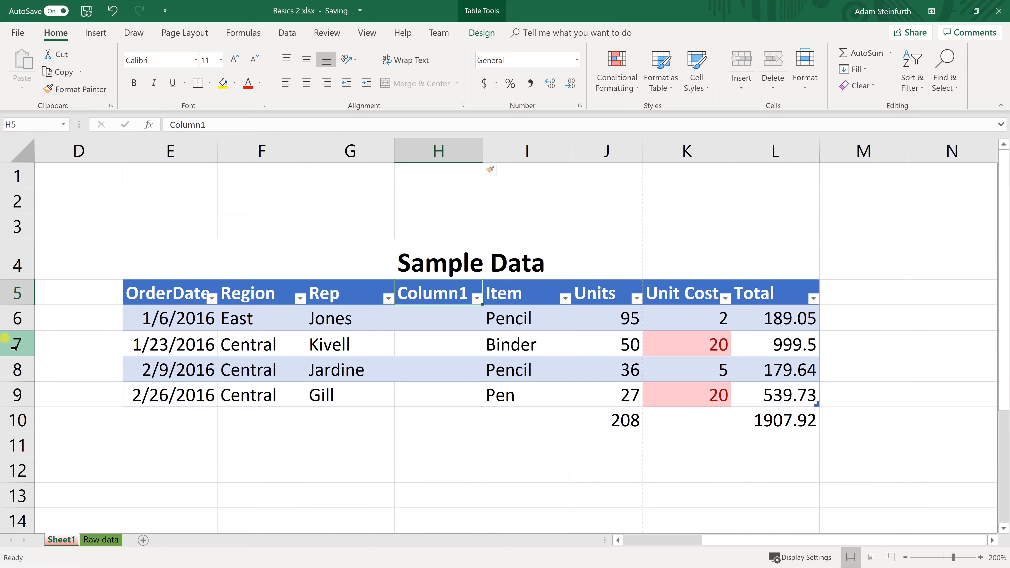
Step: Remove the inserted blank column H so Item directly follows Rep
{"action": "left_click", "coordinate": [14, 347]}
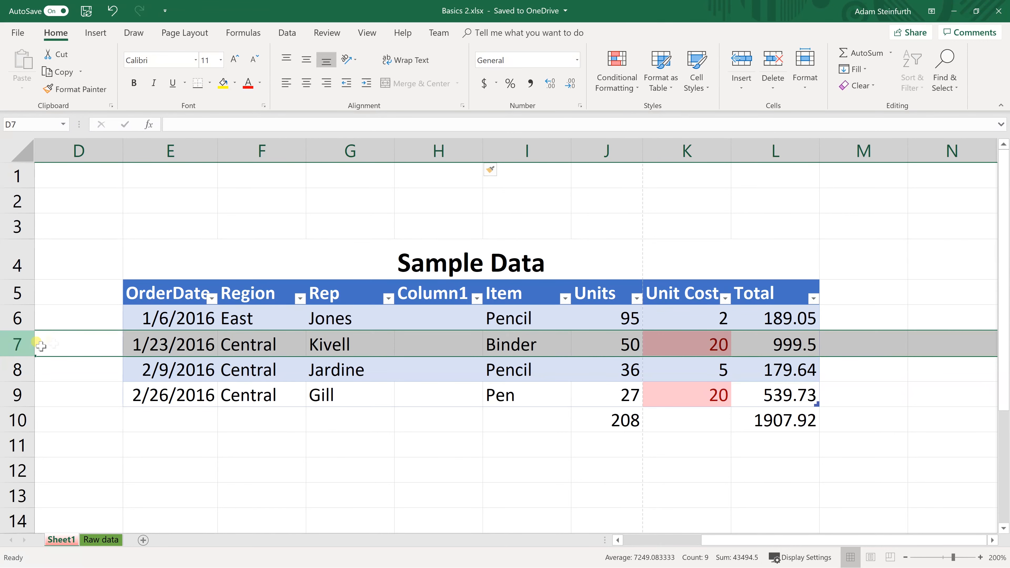
{"action": "right_click", "coordinate": [67, 343]}
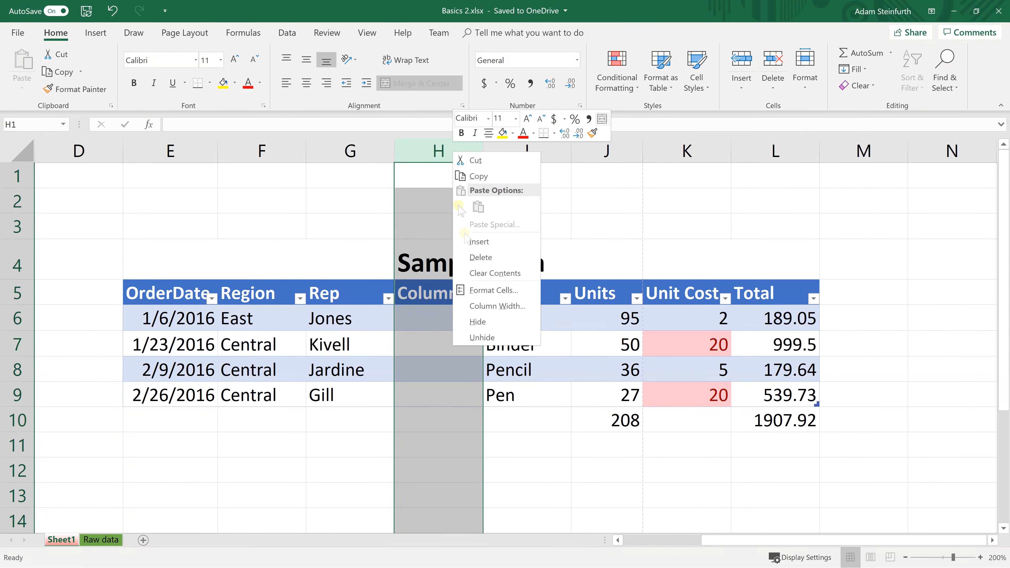
{"action": "left_click", "coordinate": [466, 255]}
{"action": "left_click", "coordinate": [466, 255]}
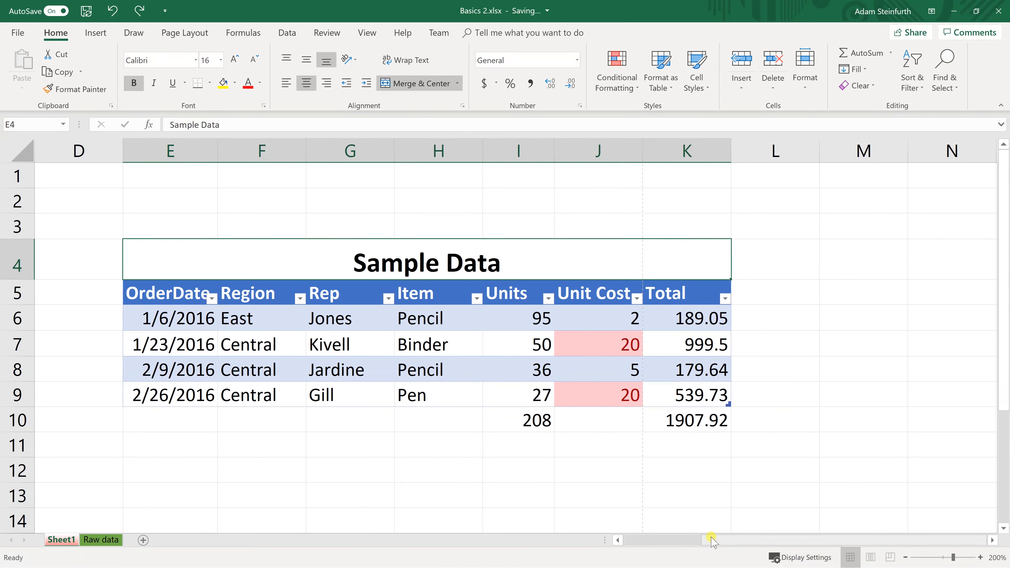
Step: Show the Amount and More amounts table, selecting B3:C7 and its Amount cells B3:B7
{"action": "left_click_drag", "start_coordinate": [711, 541], "coordinate": [623, 545]}
{"action": "left_click_drag", "start_coordinate": [89, 217], "coordinate": [203, 333]}
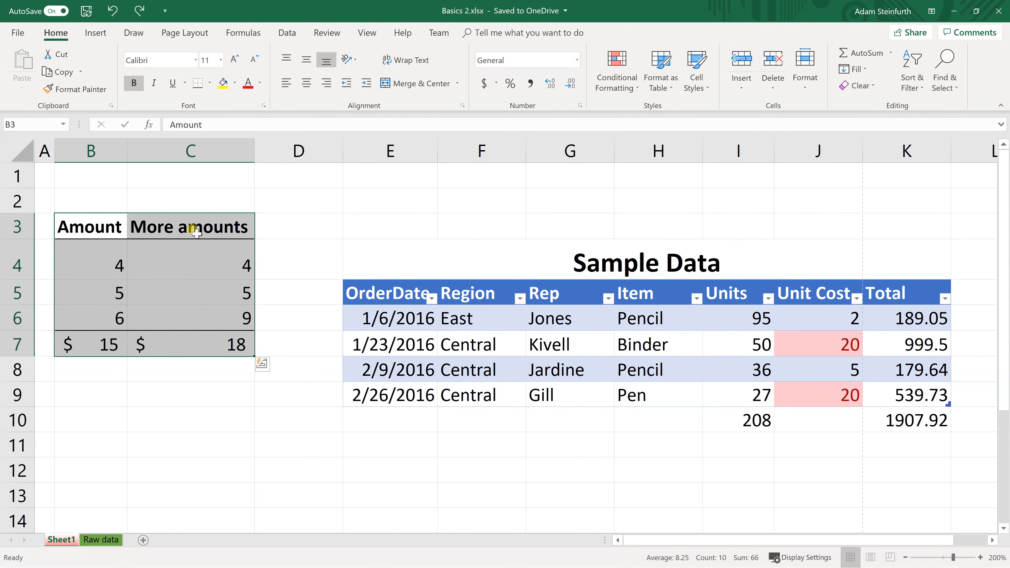
{"action": "left_click", "coordinate": [176, 258]}
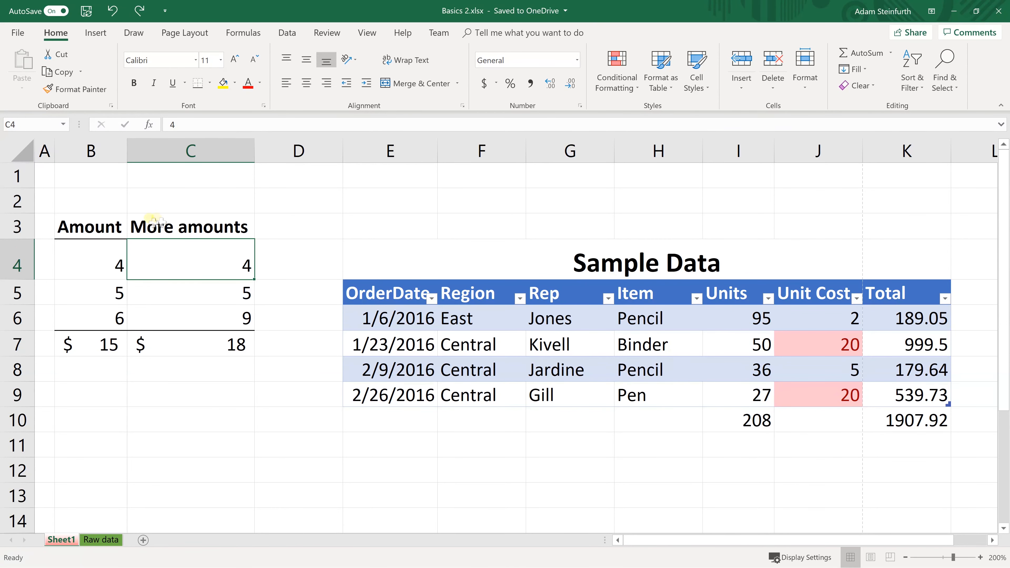
{"action": "left_click", "coordinate": [96, 228]}
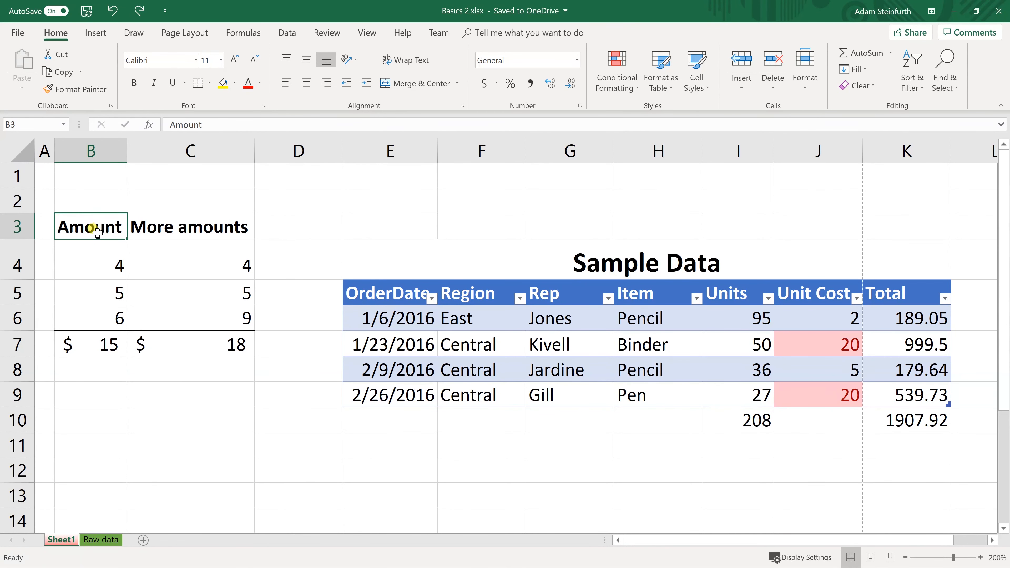
{"action": "left_click", "coordinate": [80, 154]}
{"action": "left_click_drag", "start_coordinate": [93, 229], "coordinate": [96, 343]}
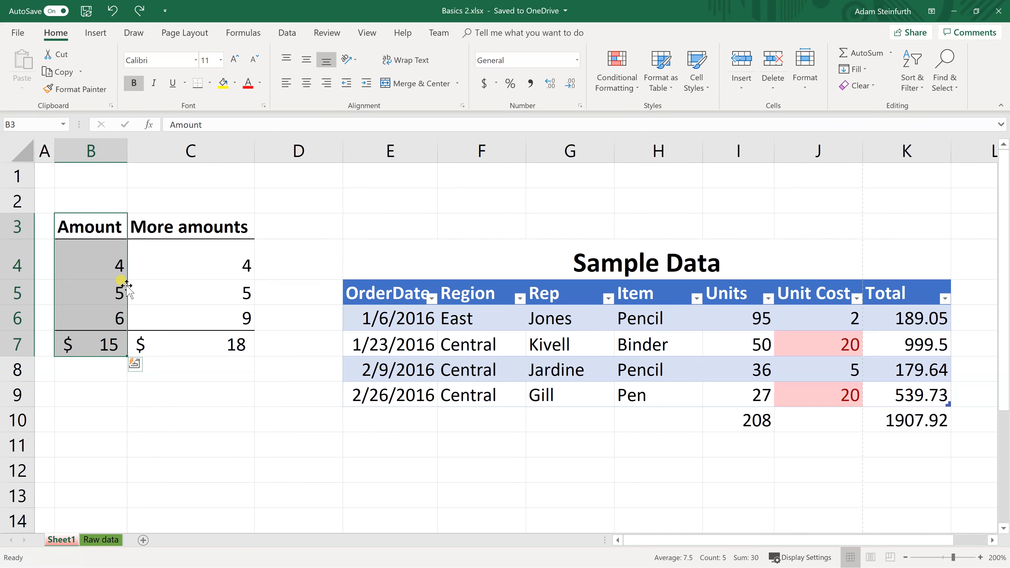
{"action": "mouse_move", "coordinate": [126, 285]}
{"action": "left_mouse_down"}
{"action": "mouse_move", "coordinate": [266, 285]}
{"action": "mouse_move", "coordinate": [119, 290]}
{"action": "left_mouse_up"}
Step: Examine the SUM formula in B7 and the range B4:B6 it adds, leaving the formula unchanged
{"action": "left_click", "coordinate": [103, 344]}
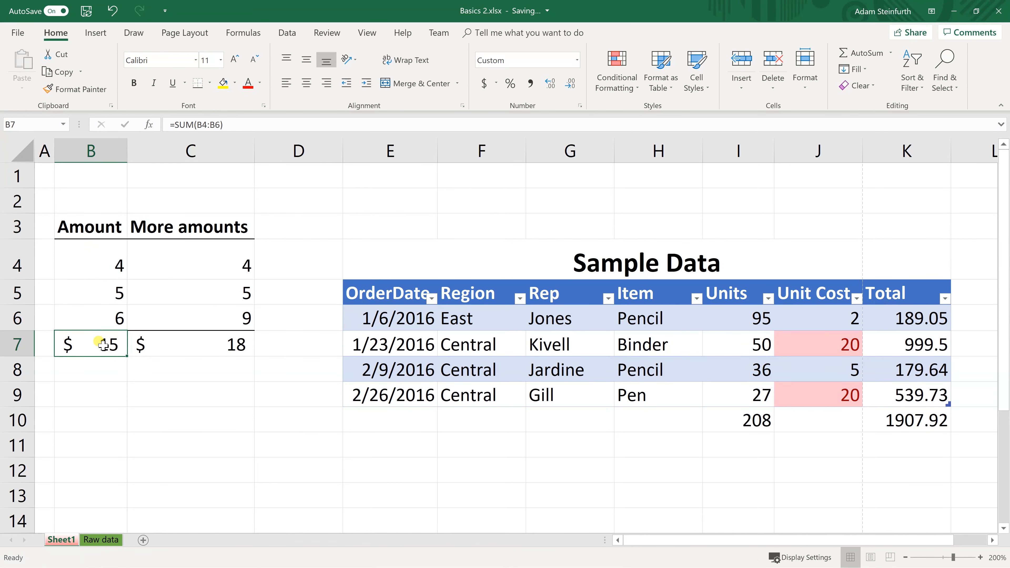
{"action": "double_click", "coordinate": [103, 344]}
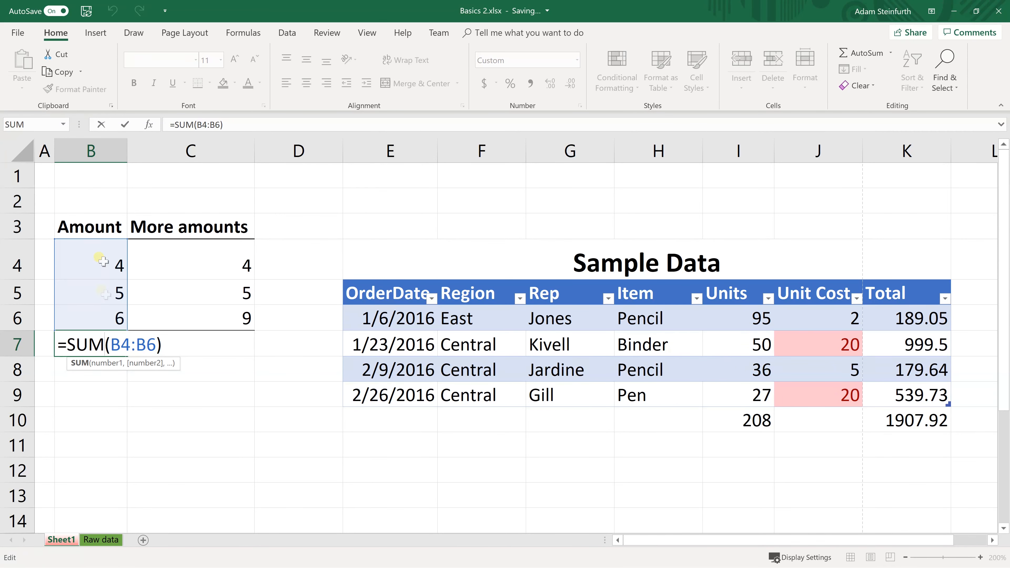
{"action": "left_click_drag", "start_coordinate": [102, 261], "coordinate": [103, 315]}
{"action": "key", "text": "Escape"}
{"action": "key", "text": "Escape"}
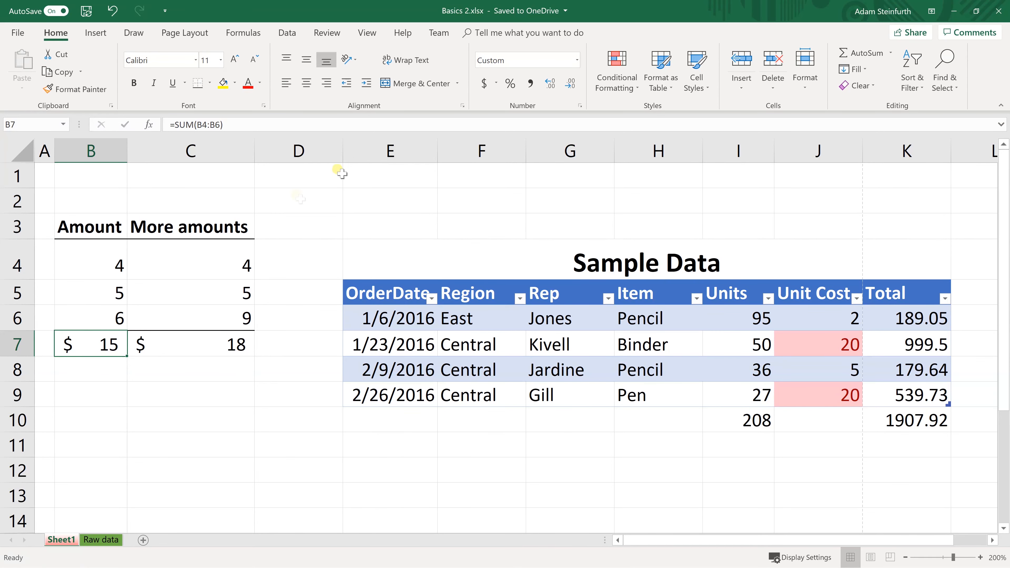
Step: Hide columns E through K, which hold the Sample Data table
{"action": "left_click", "coordinate": [358, 150]}
{"action": "left_click_drag", "start_coordinate": [365, 151], "coordinate": [847, 143]}
{"action": "right_click", "coordinate": [560, 191]}
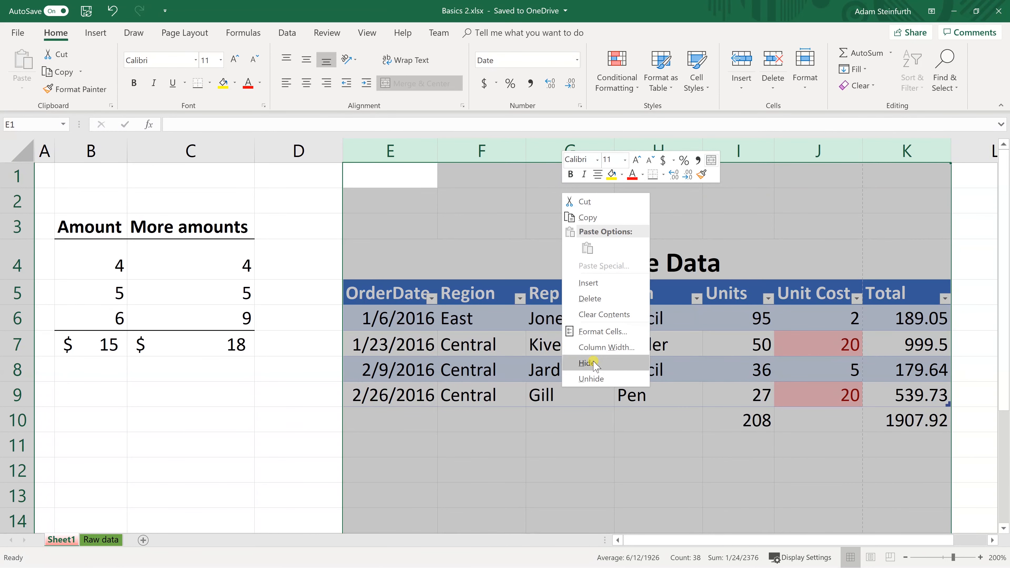
{"action": "left_click", "coordinate": [585, 361]}
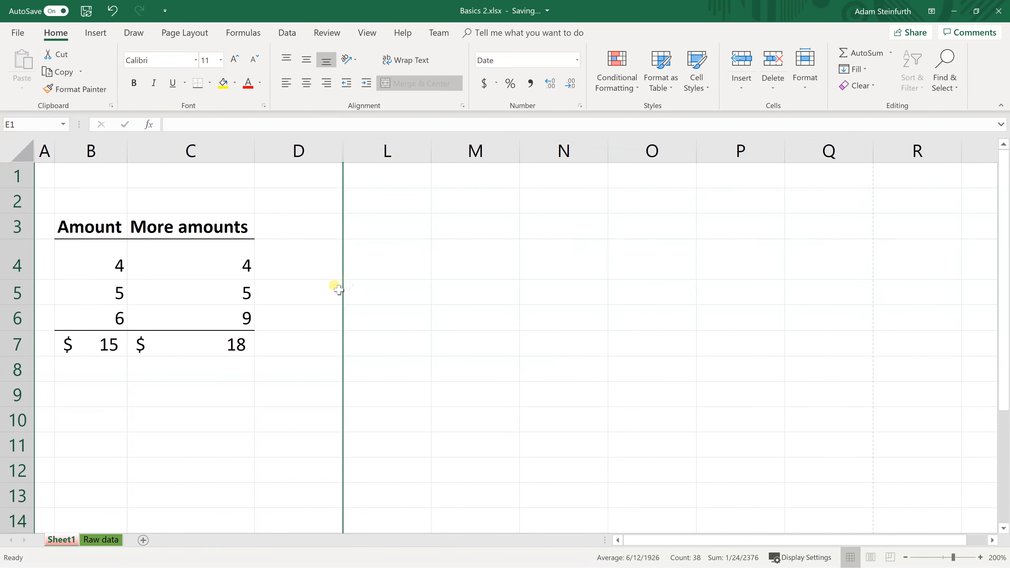
Step: Unhide the hidden columns between D and L
{"action": "left_click_drag", "start_coordinate": [314, 292], "coordinate": [367, 291]}
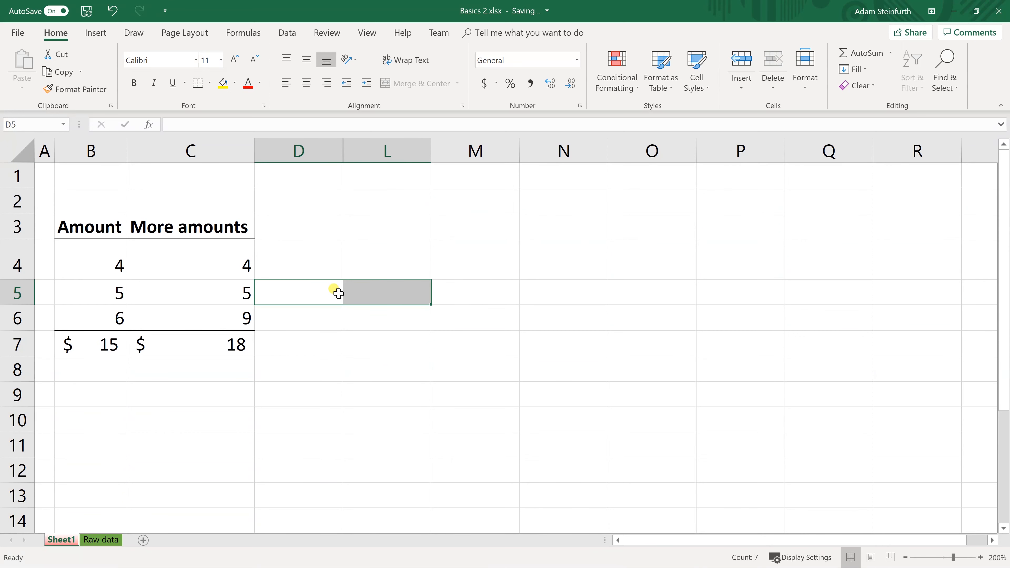
{"action": "left_click", "coordinate": [315, 202]}
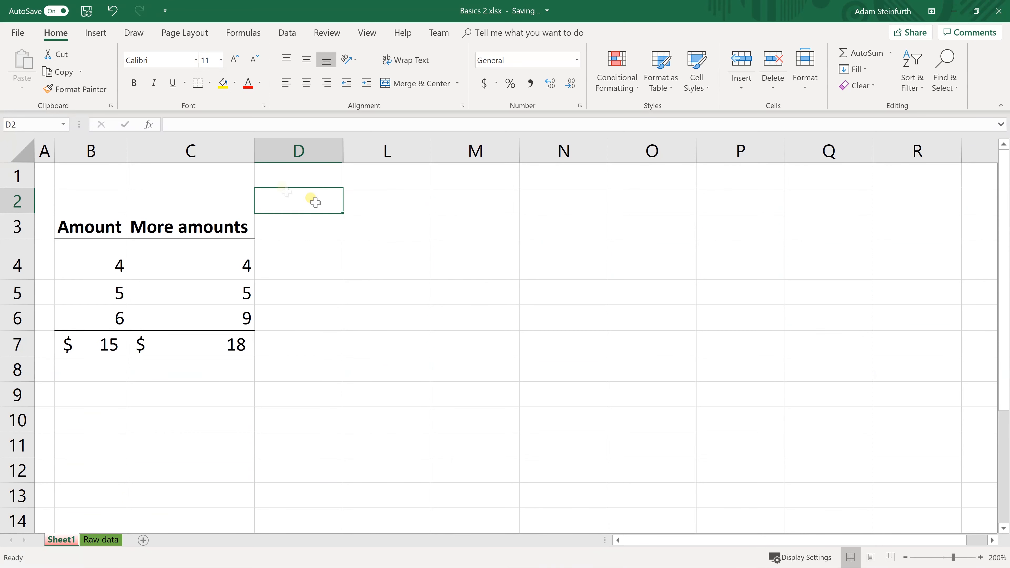
{"action": "left_click", "coordinate": [271, 146]}
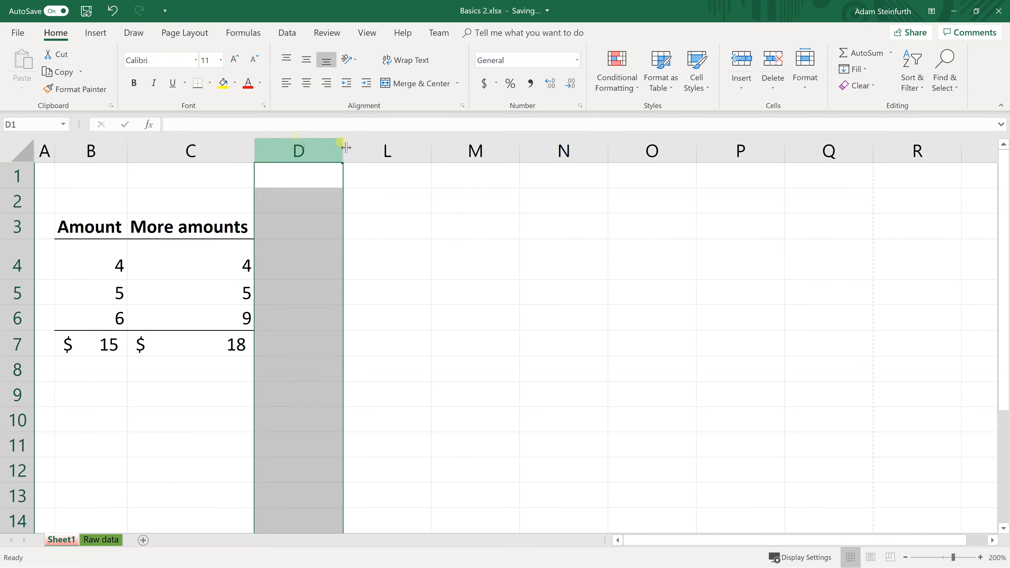
{"action": "left_click", "coordinate": [387, 149]}
{"action": "left_click", "coordinate": [331, 149], "text": "shift"}
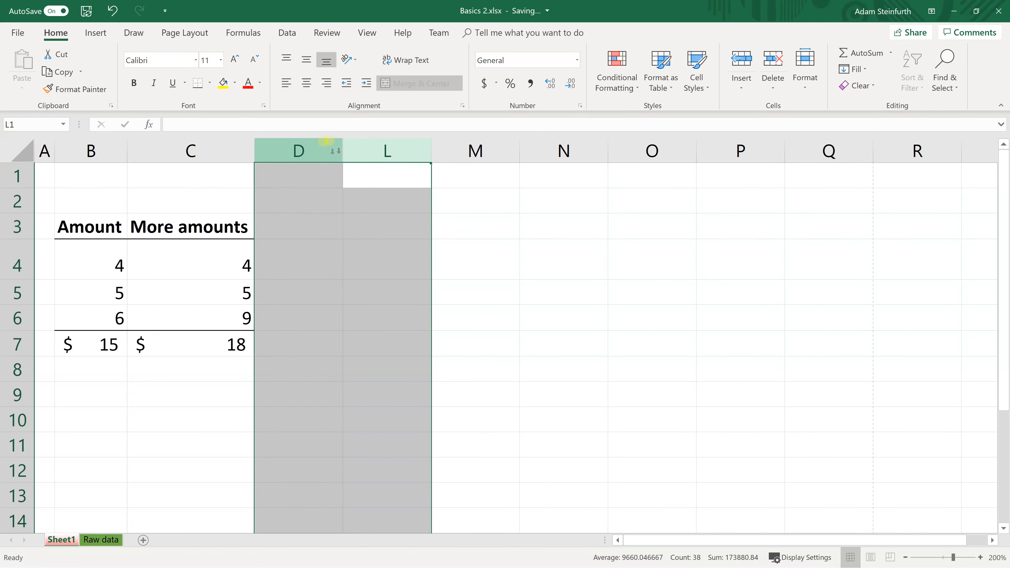
{"action": "right_click", "coordinate": [341, 157]}
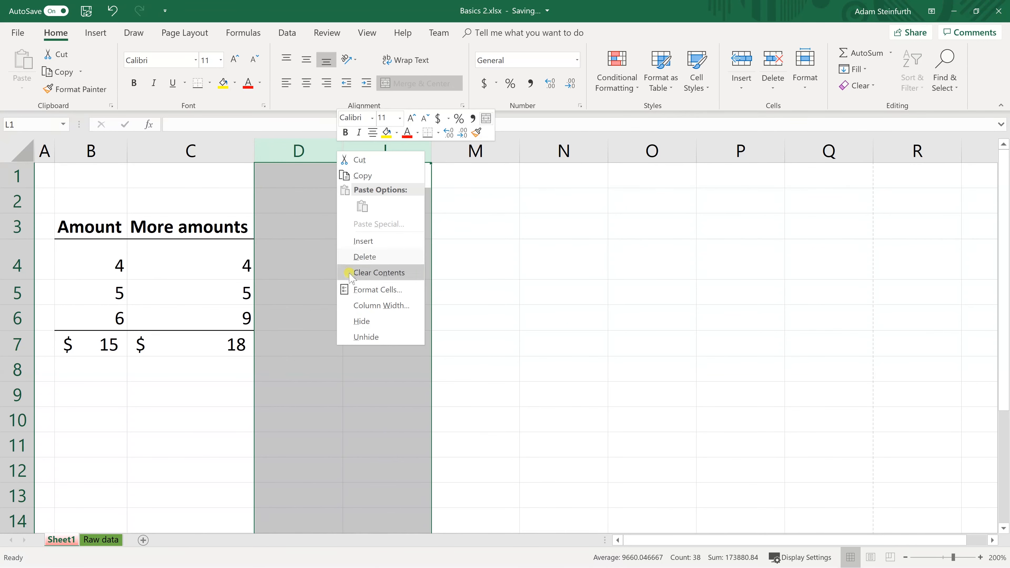
{"action": "left_click", "coordinate": [361, 337]}
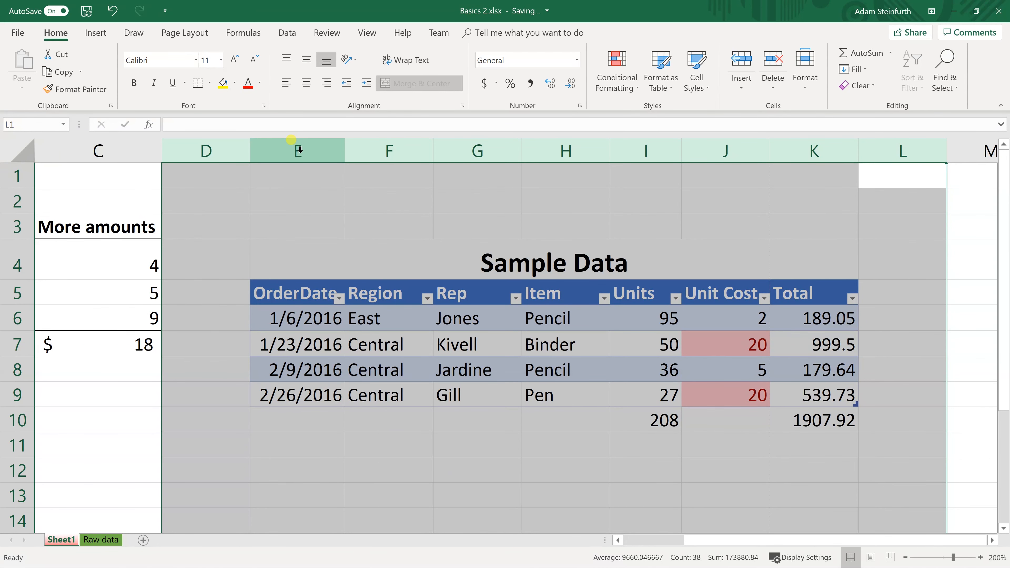
Step: Hide the Sample Data table's columns E:K again
{"action": "left_click_drag", "start_coordinate": [301, 150], "coordinate": [811, 150]}
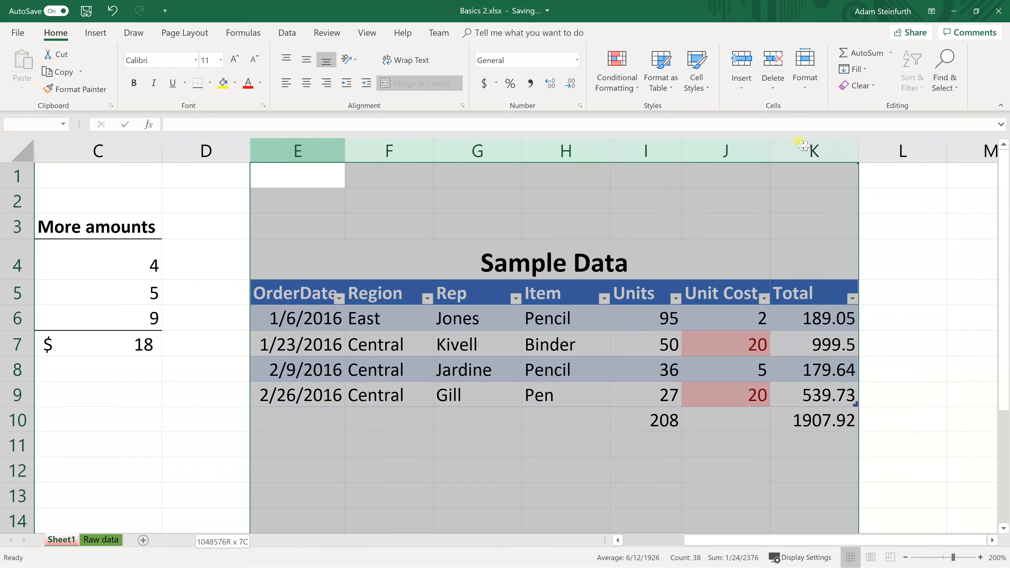
{"action": "right_click", "coordinate": [807, 147]}
{"action": "left_click", "coordinate": [832, 314]}
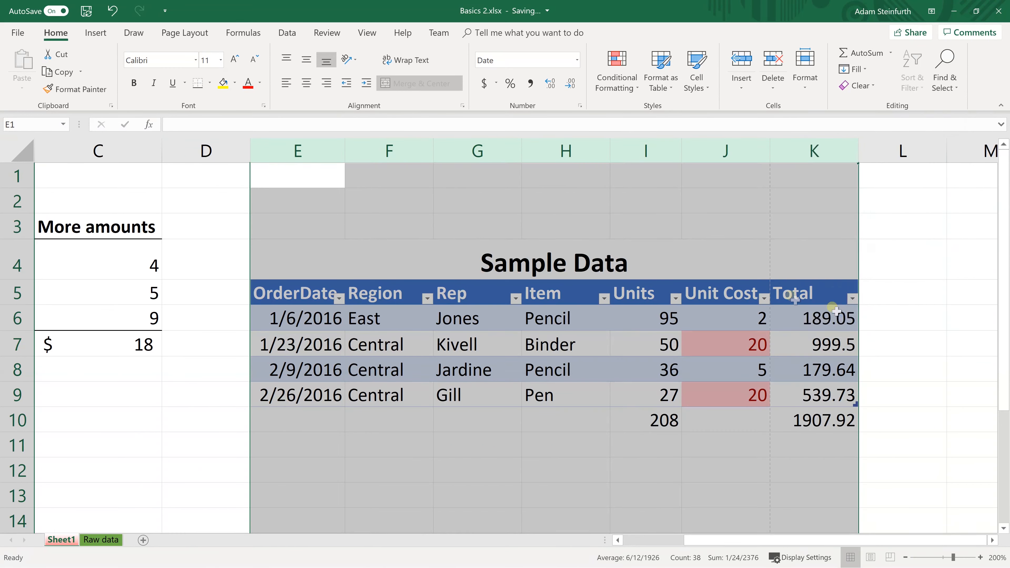
Step: Move the Amount and More amounts table to M5:N9 and AutoFit columns M and N to their contents
{"action": "left_click_drag", "start_coordinate": [115, 234], "coordinate": [553, 398]}
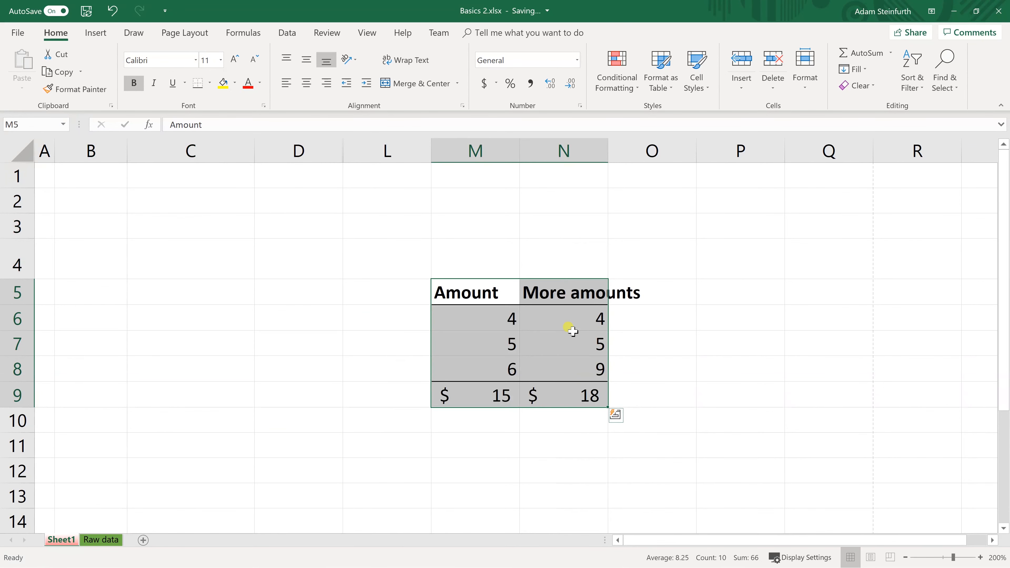
{"action": "left_click_drag", "start_coordinate": [517, 149], "coordinate": [607, 151]}
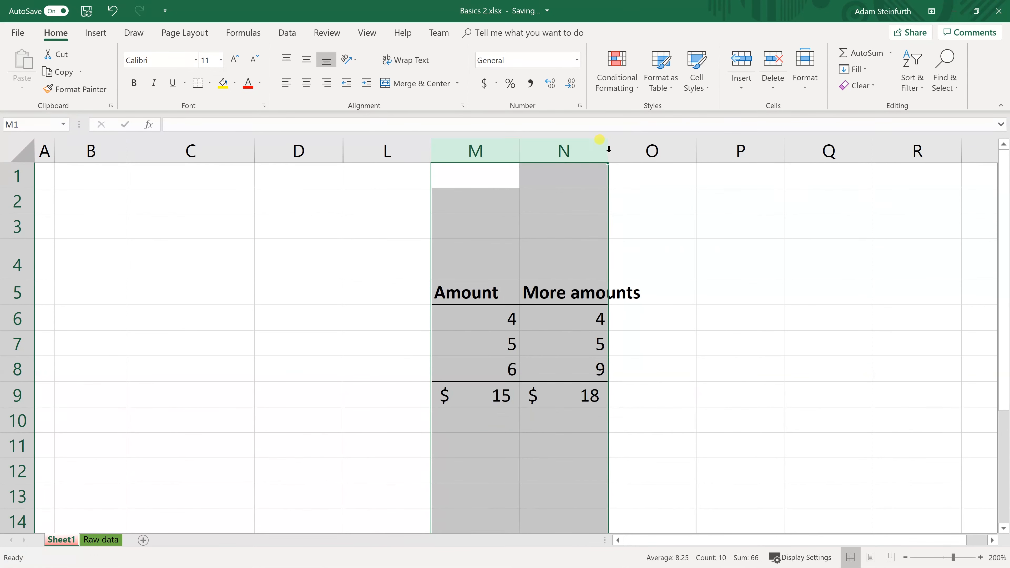
{"action": "double_click", "coordinate": [608, 149]}
{"action": "left_click", "coordinate": [570, 333]}
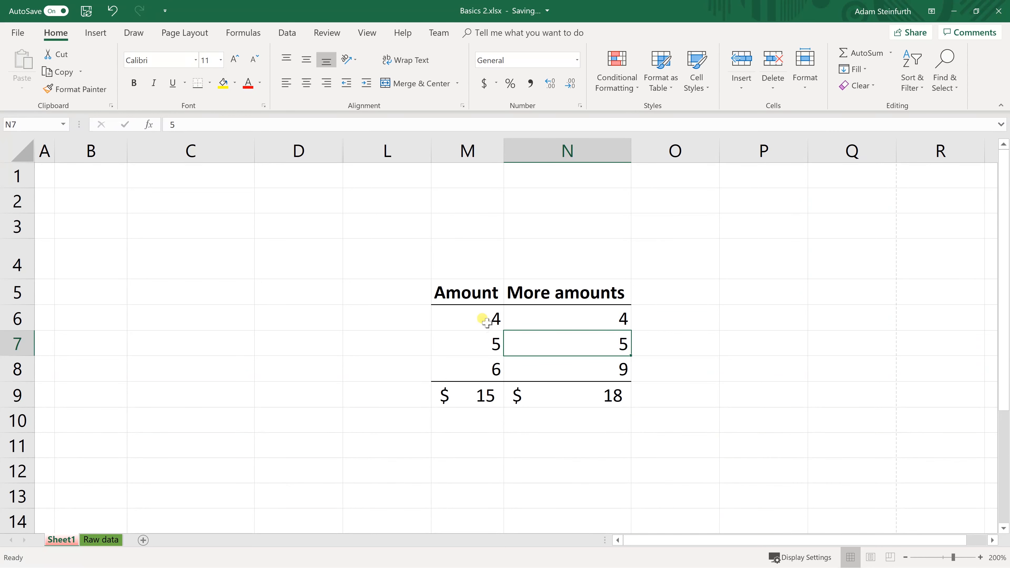
{"action": "left_click_drag", "start_coordinate": [482, 324], "coordinate": [571, 360]}
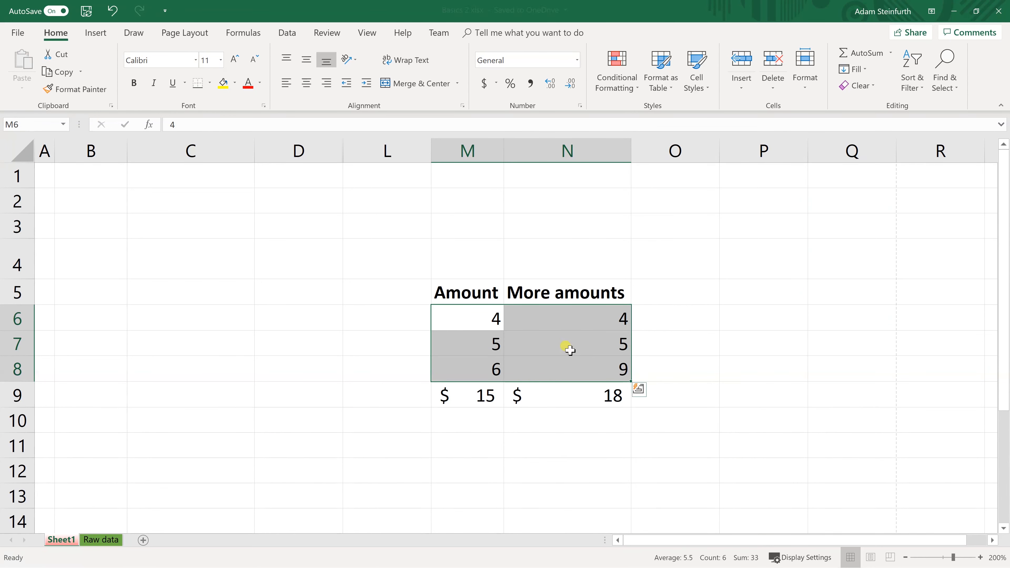
Step: Expand the Amount and More amounts table with additional rows of =RANDBETWEEN(1,5) values and reposition it to span M2:N20
{"action": "right_click", "coordinate": [576, 352]}
{"action": "left_click", "coordinate": [599, 84]}
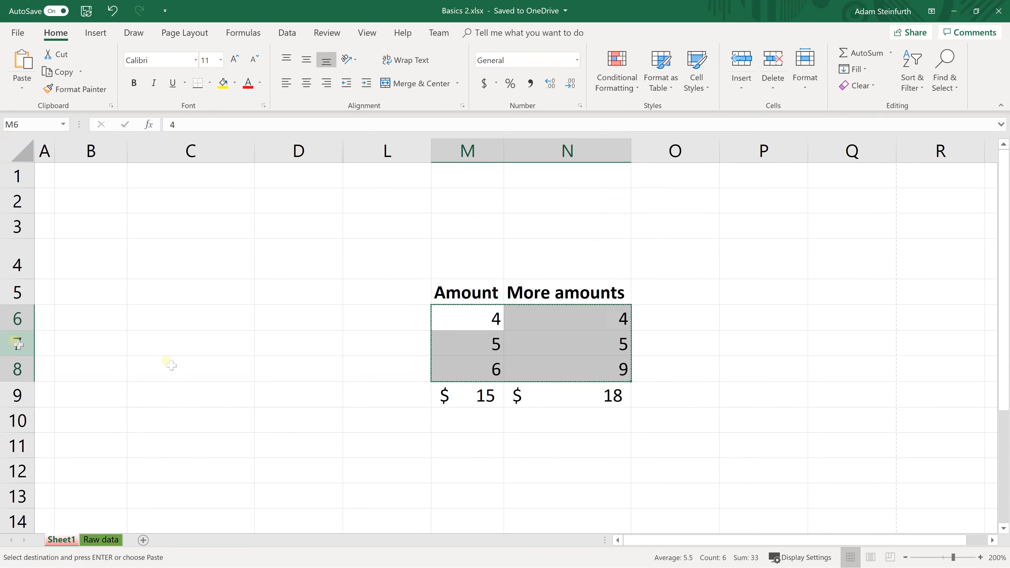
{"action": "left_click_drag", "start_coordinate": [18, 344], "coordinate": [23, 492]}
{"action": "right_click", "coordinate": [25, 467]}
{"action": "left_click", "coordinate": [131, 362]}
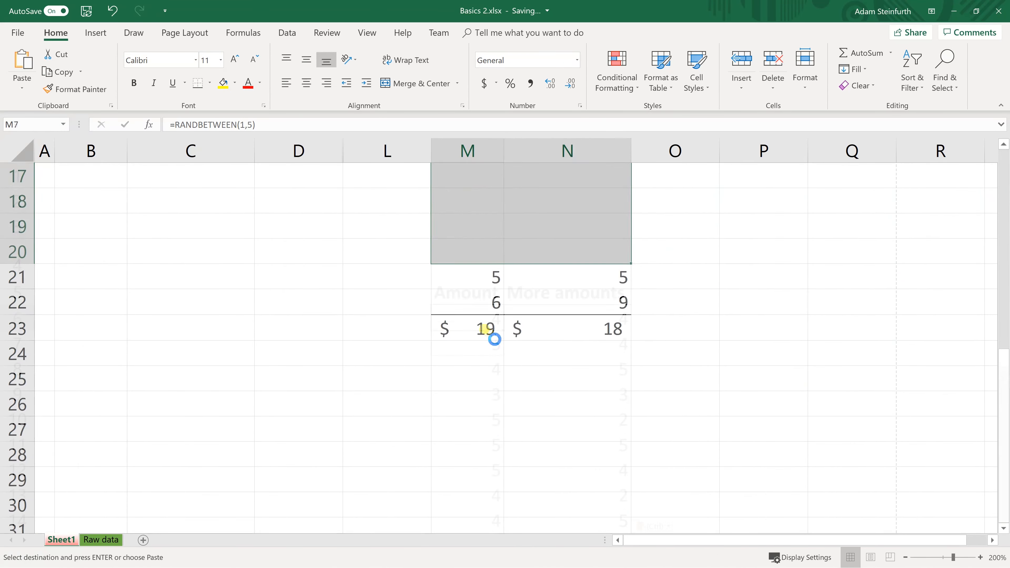
{"action": "left_click_drag", "start_coordinate": [467, 226], "coordinate": [552, 172]}
{"action": "right_click", "coordinate": [552, 172]}
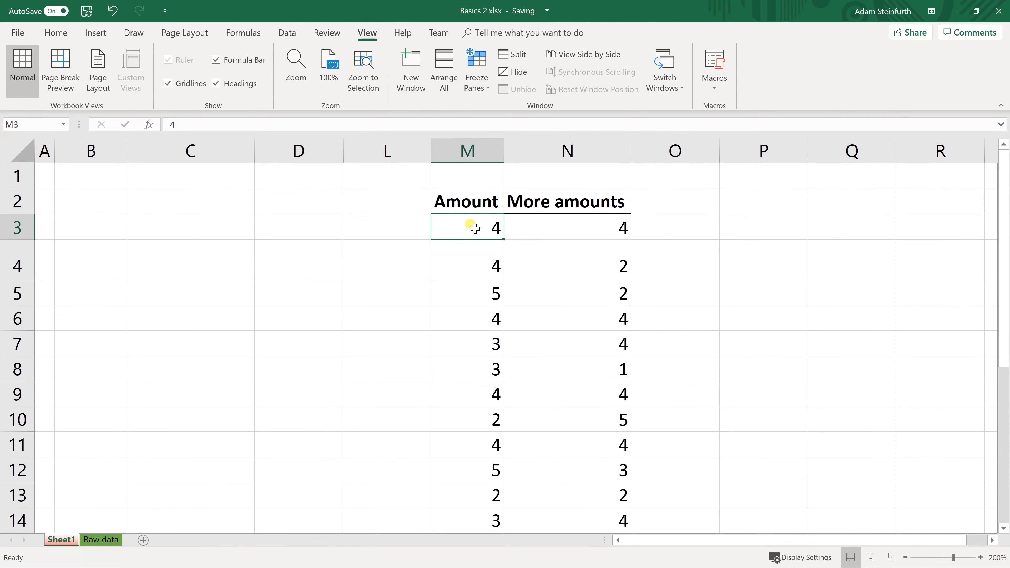
Step: Freeze the panes above row 3 so the Amount and More amounts headers in row 2 stay in view
{"action": "scroll", "coordinate": [474, 228], "scroll_direction": "down", "scroll_amount": 2}
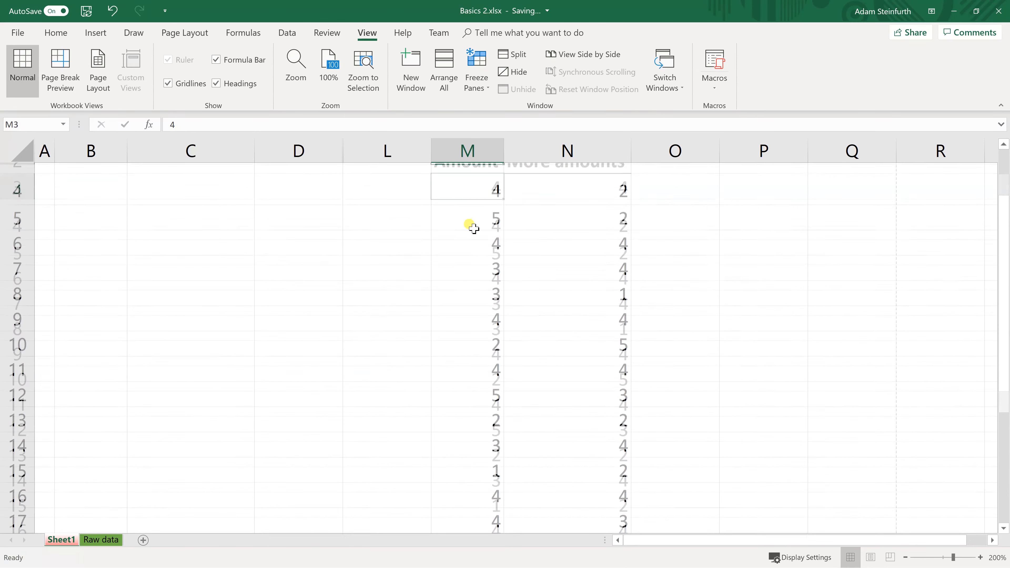
{"action": "left_click", "coordinate": [480, 206]}
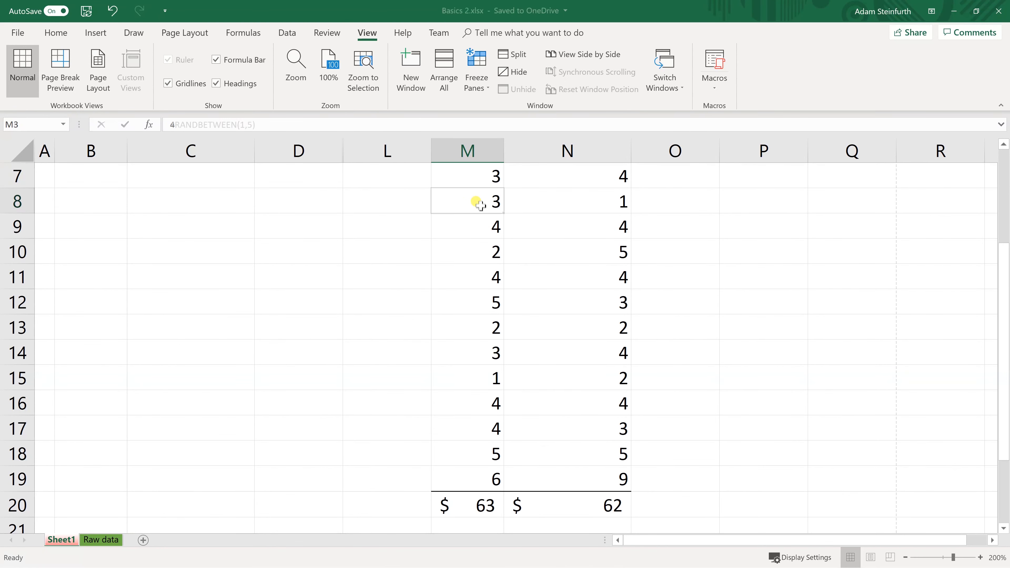
{"action": "left_click", "coordinate": [533, 206]}
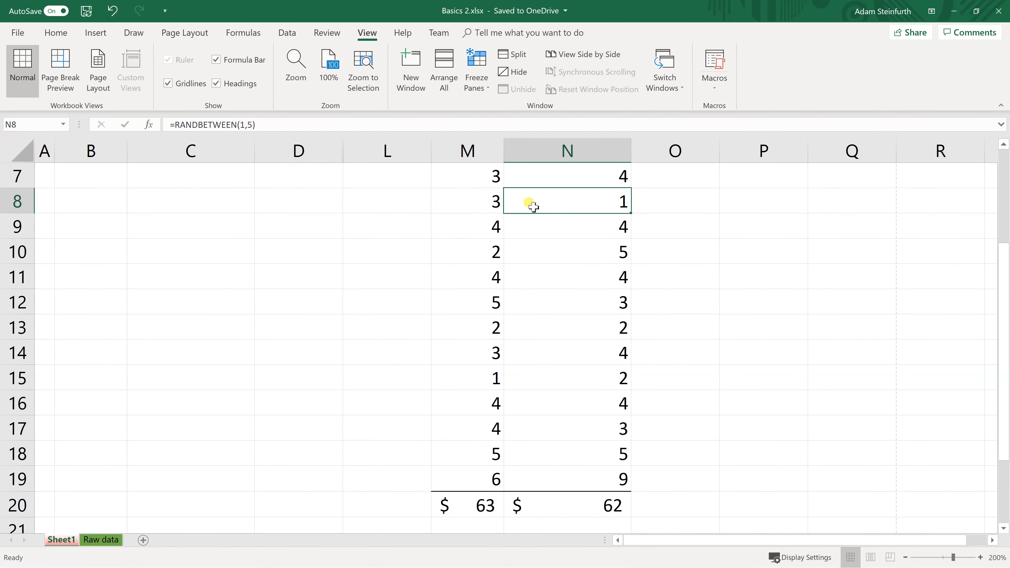
{"action": "scroll", "coordinate": [511, 323], "scroll_direction": "up", "scroll_amount": 2}
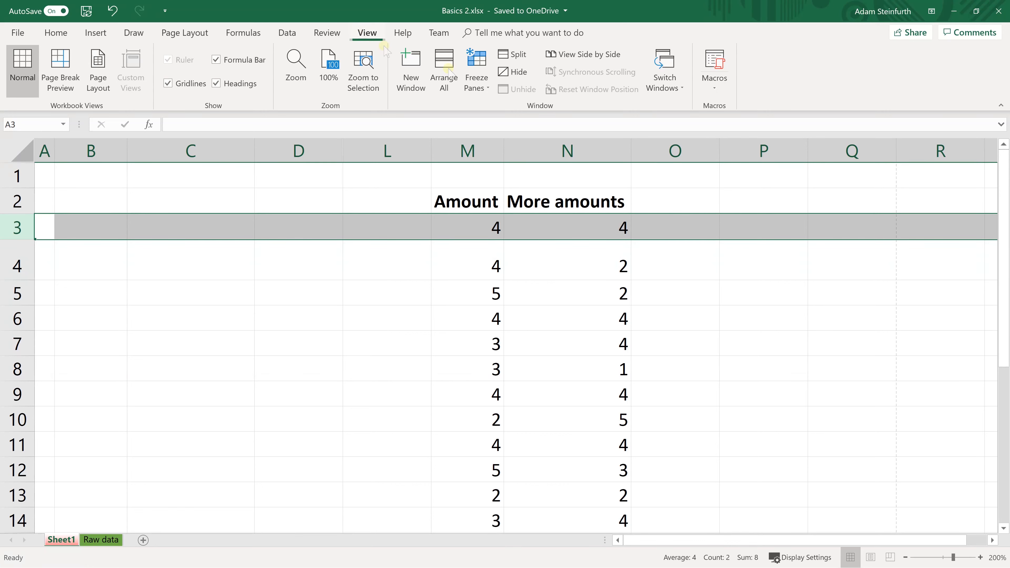
{"action": "left_click", "coordinate": [480, 86]}
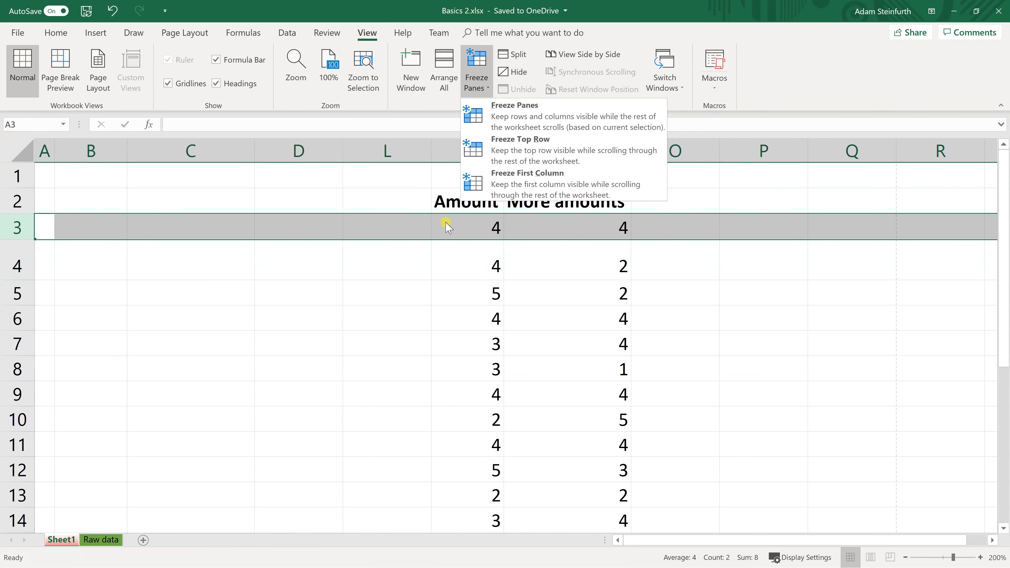
{"action": "left_click", "coordinate": [518, 128]}
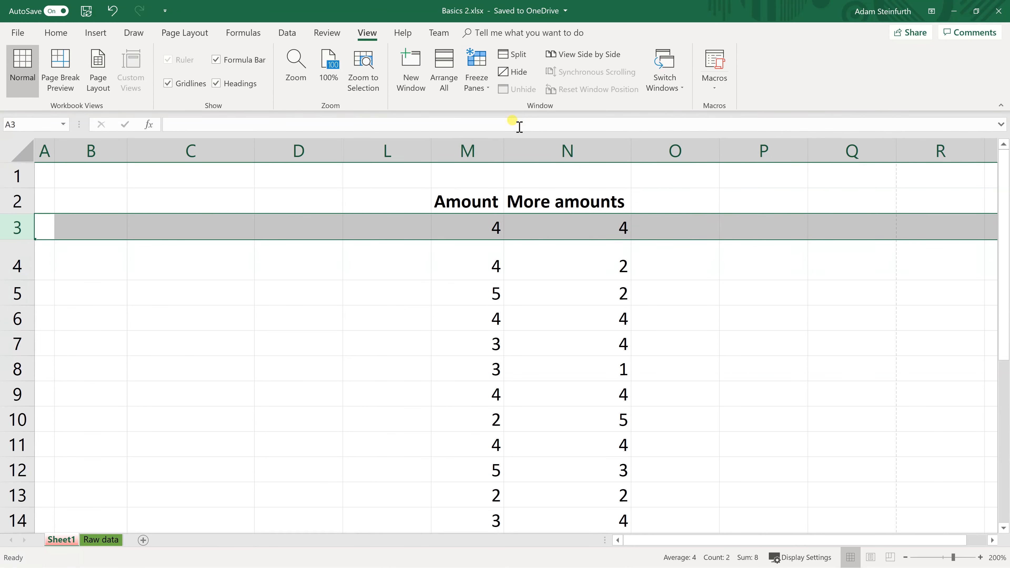
Step: Examine how the frozen header rows behave while going through the amounts down to the totals and back
{"action": "left_click", "coordinate": [484, 258]}
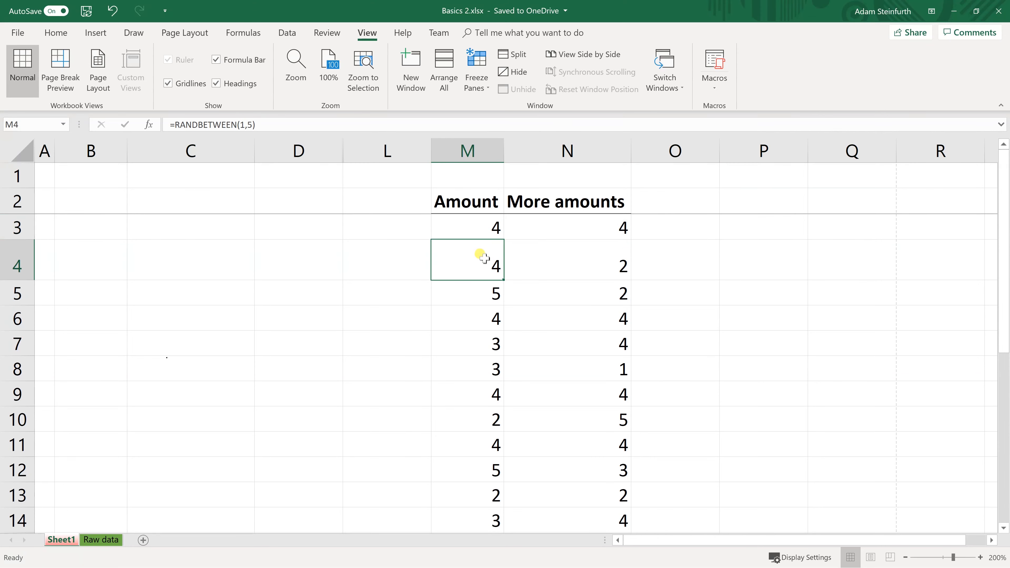
{"action": "scroll", "coordinate": [485, 259], "scroll_direction": "down", "scroll_amount": 4}
{"action": "scroll", "coordinate": [485, 258], "scroll_direction": "up", "scroll_amount": 3}
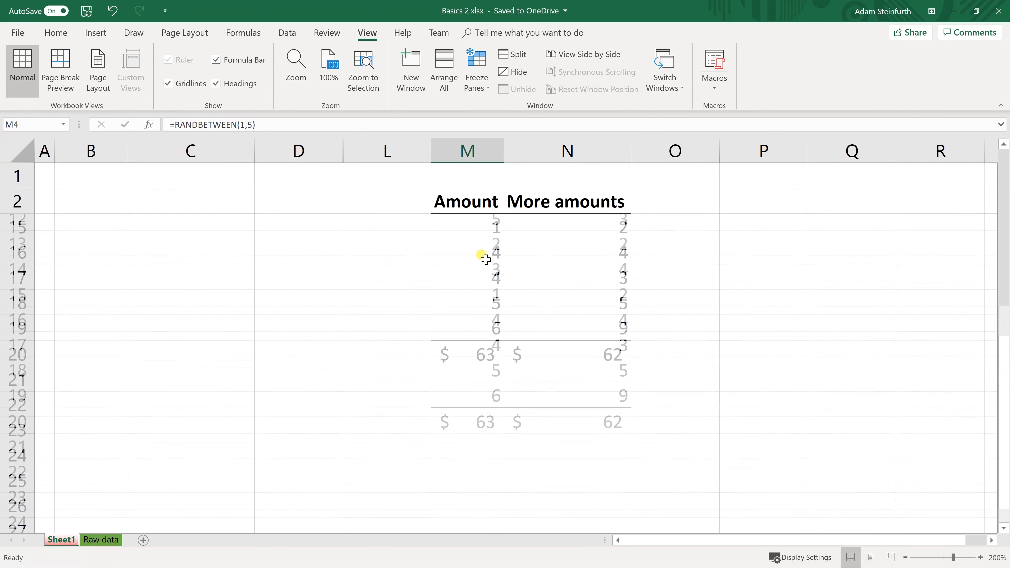
{"action": "scroll", "coordinate": [485, 259], "scroll_direction": "up", "scroll_amount": 1}
{"action": "scroll", "coordinate": [485, 259], "scroll_direction": "down", "scroll_amount": 3}
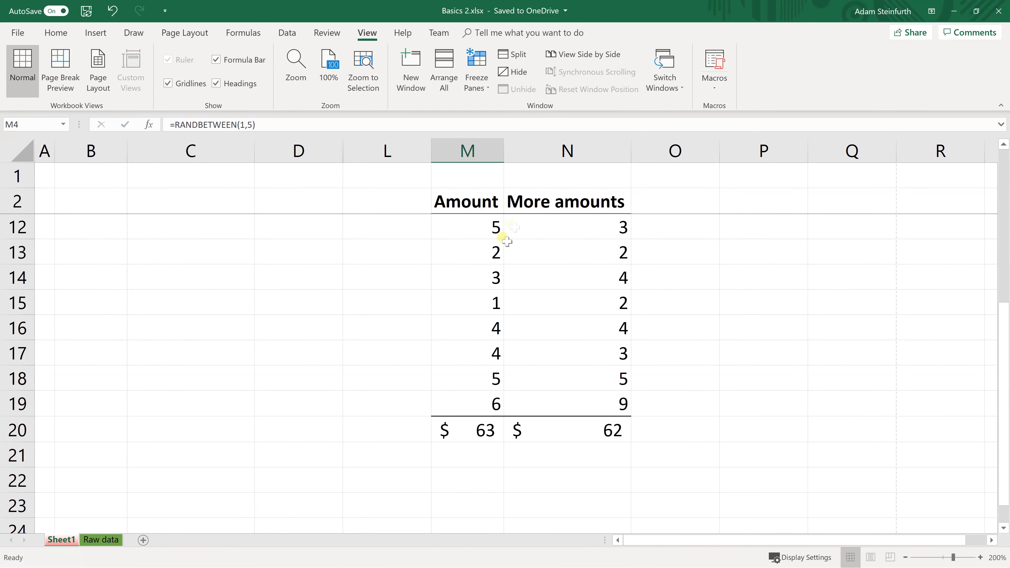
{"action": "scroll", "coordinate": [494, 248], "scroll_direction": "down", "scroll_amount": 2}
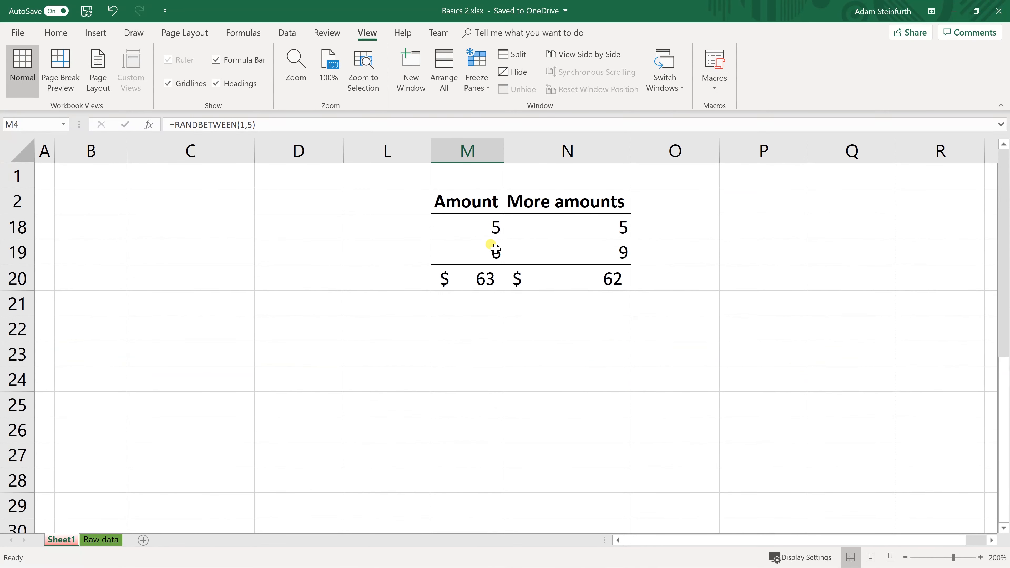
{"action": "scroll", "coordinate": [494, 248], "scroll_direction": "up", "scroll_amount": 1}
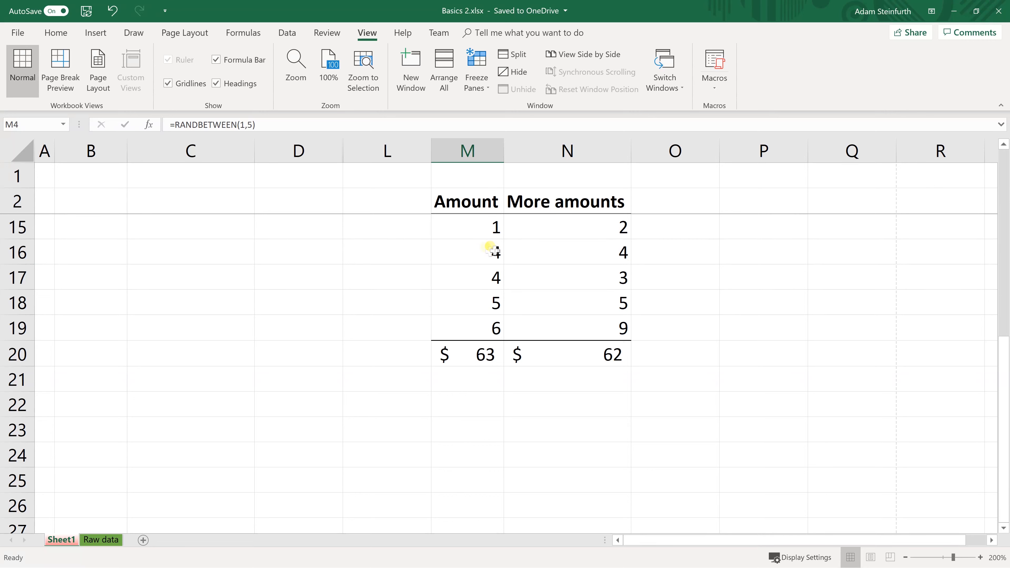
{"action": "scroll", "coordinate": [483, 253], "scroll_direction": "up", "scroll_amount": 4}
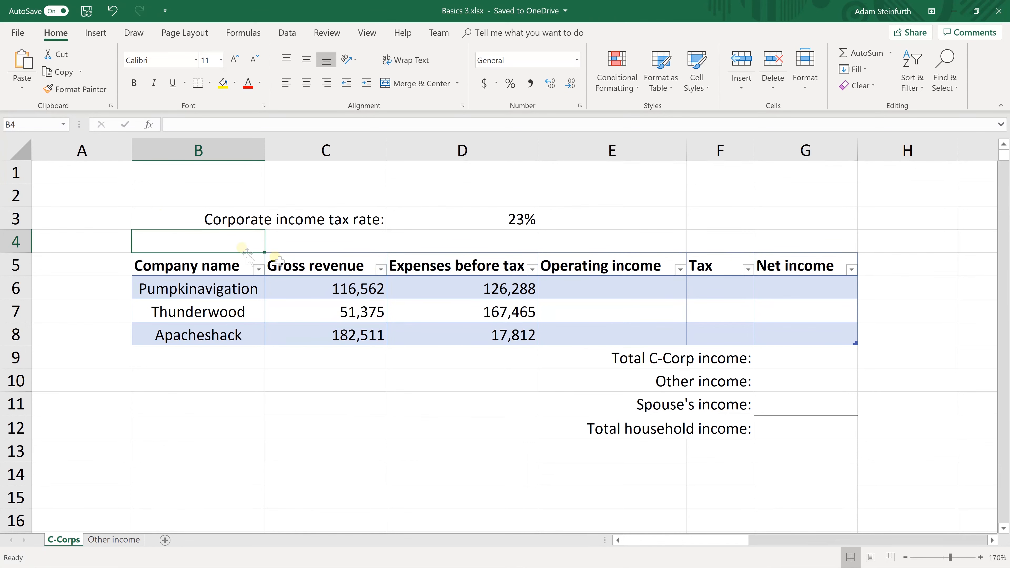
Step: Calculate Operating income for the companies on the C-Corps sheet by entering =C6-D6 in E6
{"action": "left_click_drag", "start_coordinate": [373, 284], "coordinate": [598, 327]}
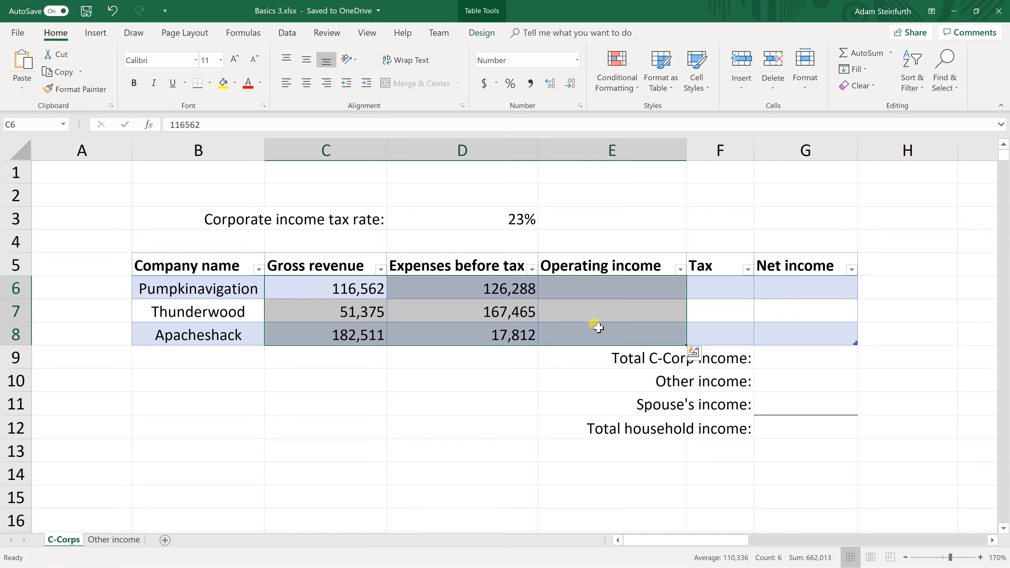
{"action": "left_click", "coordinate": [616, 292]}
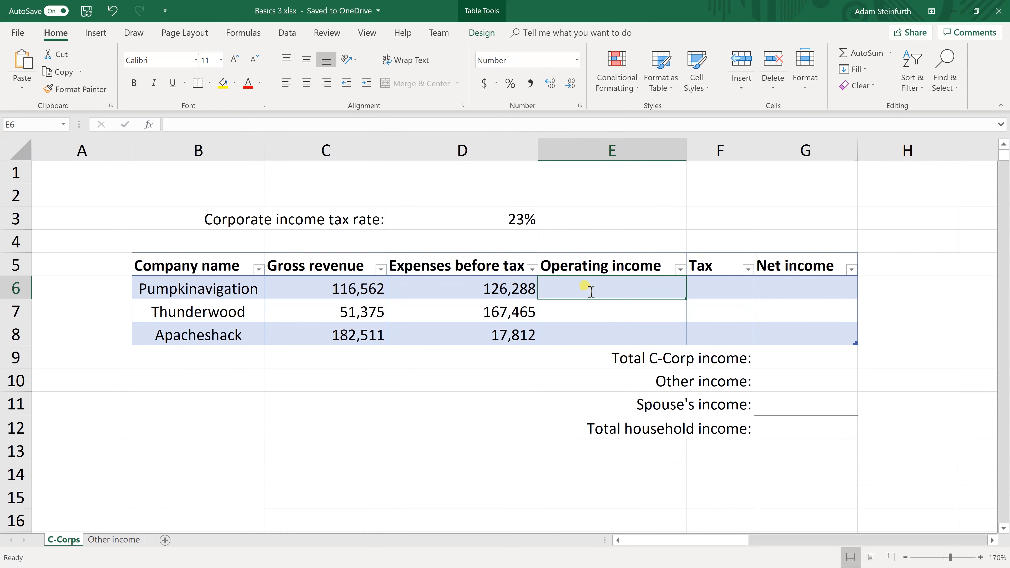
{"action": "type", "text": "="}
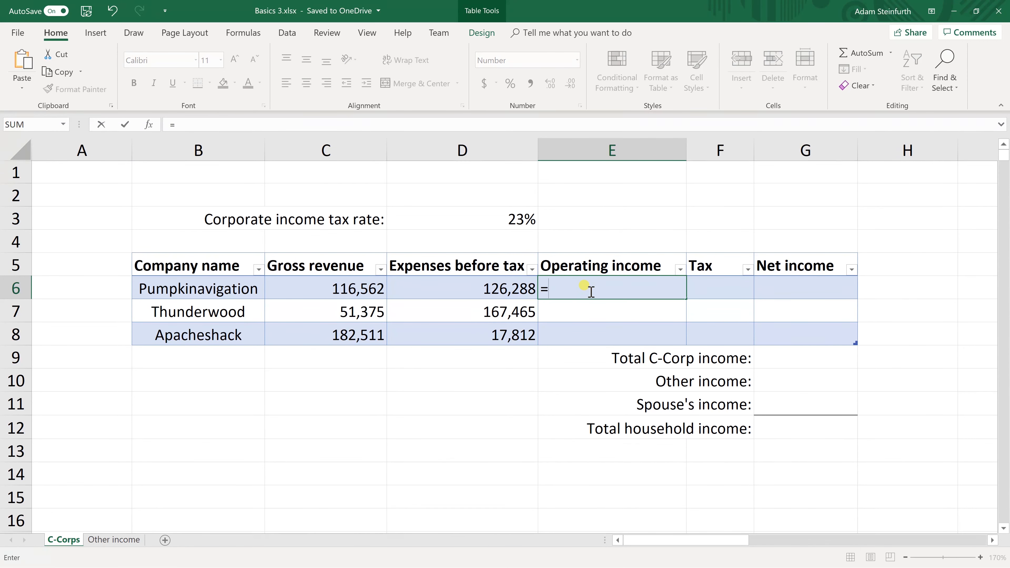
{"action": "type", "text": "C6"}
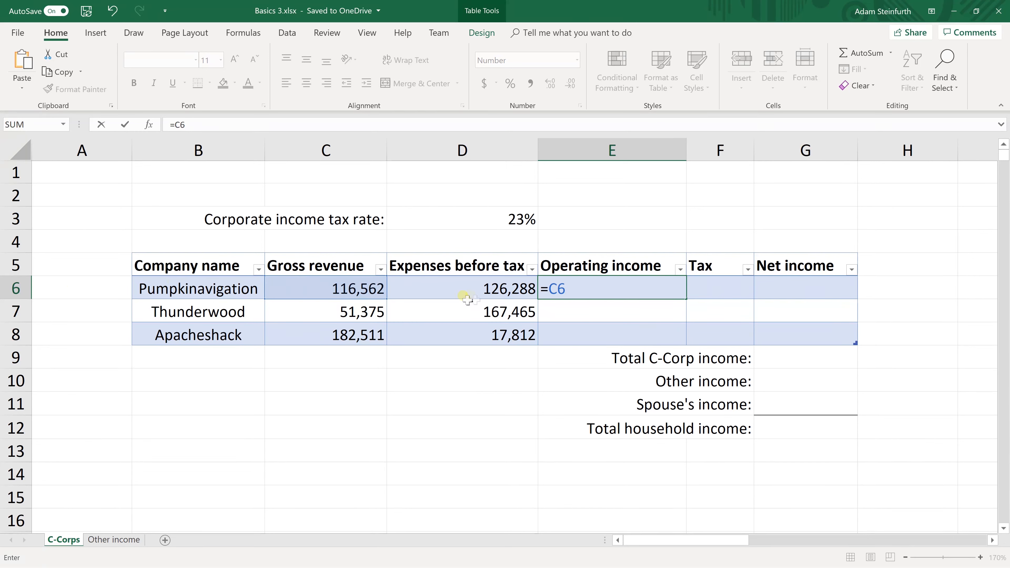
{"action": "type", "text": "-D6"}
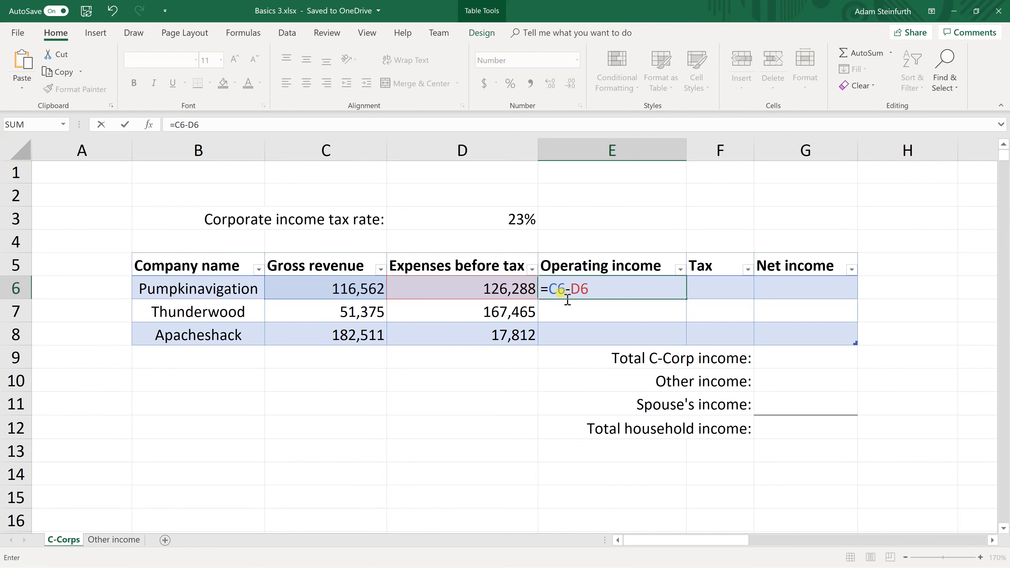
{"action": "key", "text": "Return"}
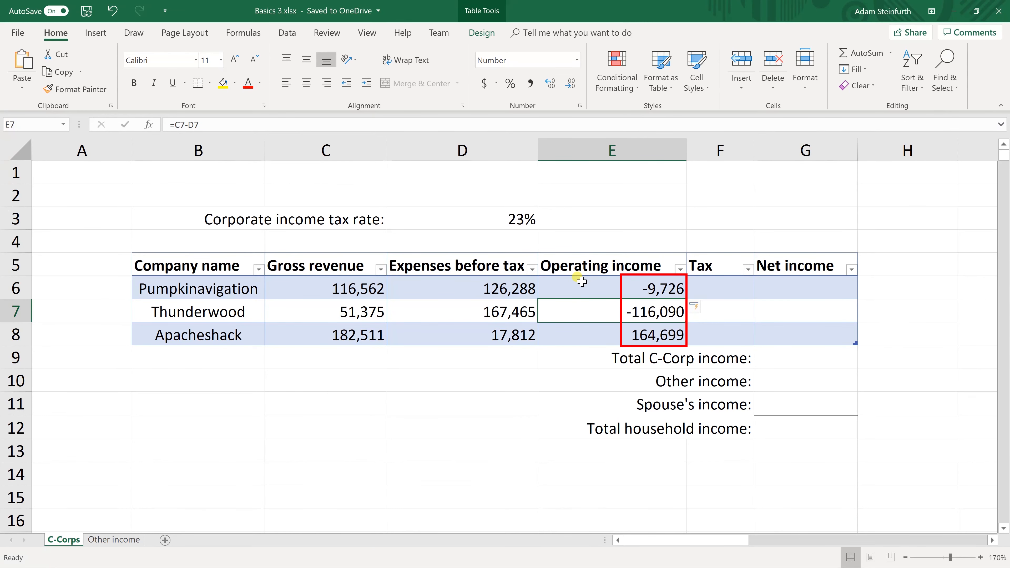
Step: Calculate the Tax column by entering =E6*D$3 in F6, locking the row of the corporate income tax rate
{"action": "left_click", "coordinate": [705, 284]}
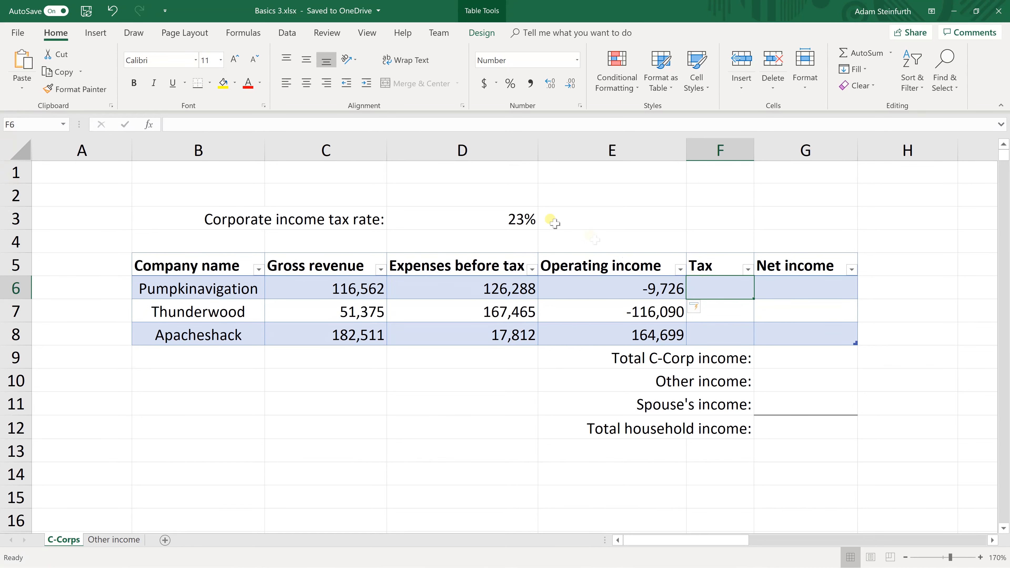
{"action": "left_click", "coordinate": [526, 220]}
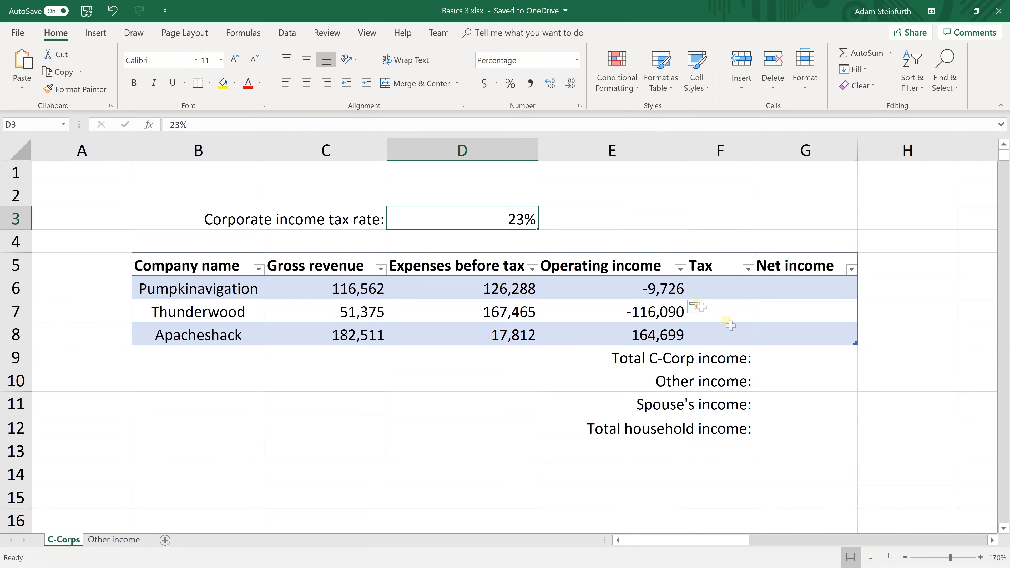
{"action": "left_click", "coordinate": [702, 286]}
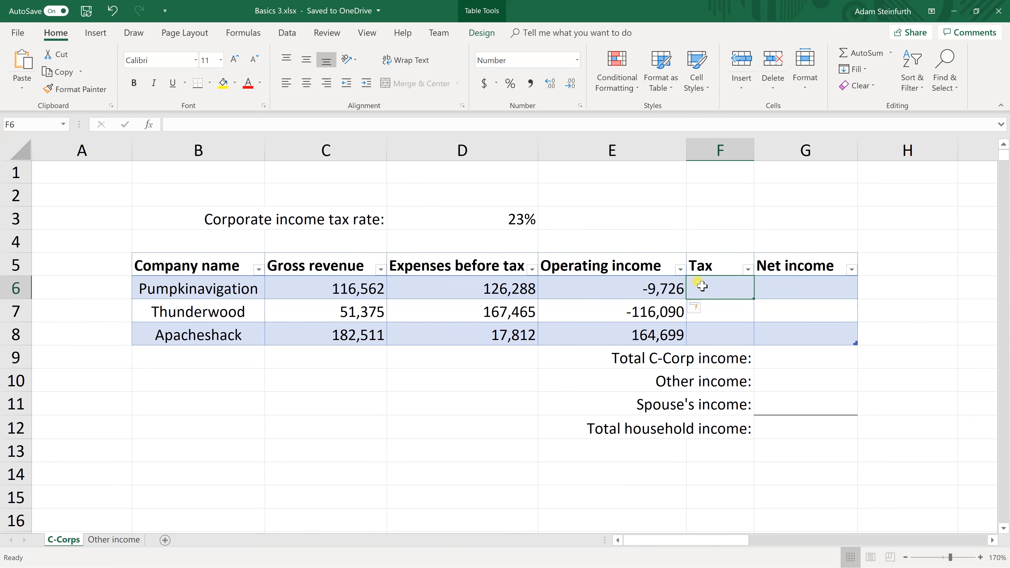
{"action": "type", "text": "="}
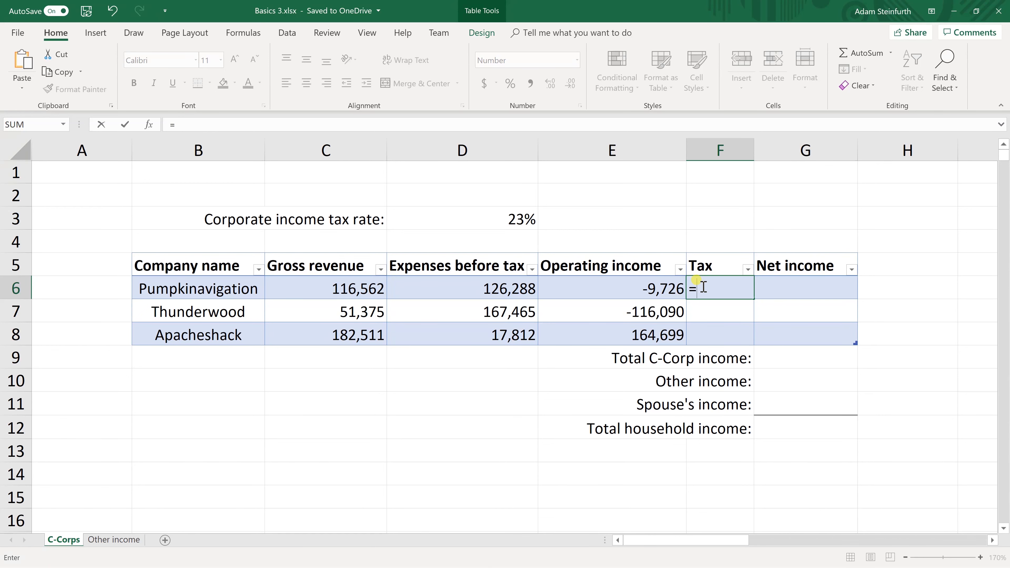
{"action": "type", "text": "E6"}
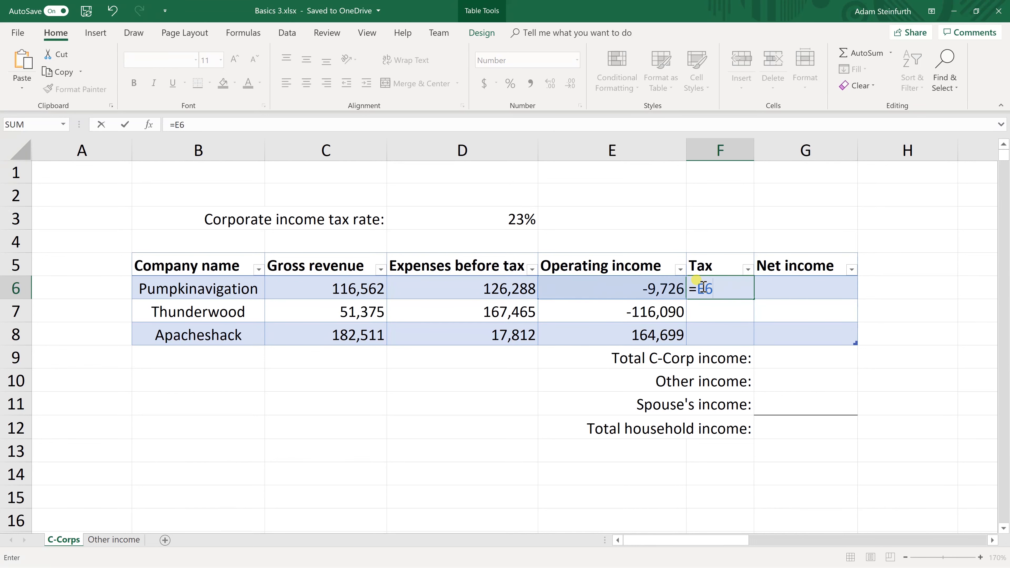
{"action": "type", "text": "*"}
{"action": "left_click", "coordinate": [494, 222]}
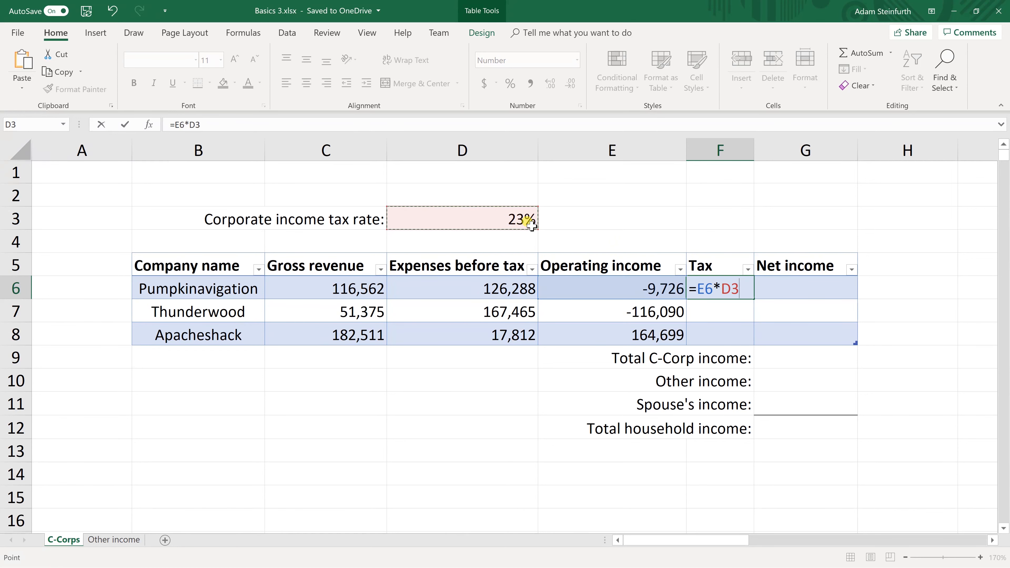
{"action": "left_click", "coordinate": [734, 289]}
{"action": "type", "text": "$"}
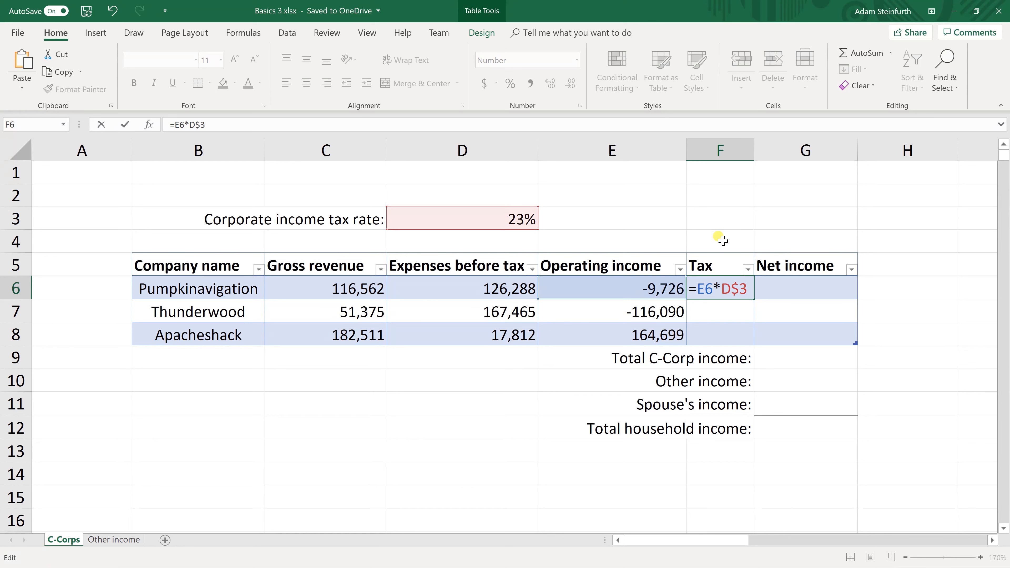
{"action": "key", "text": "Return"}
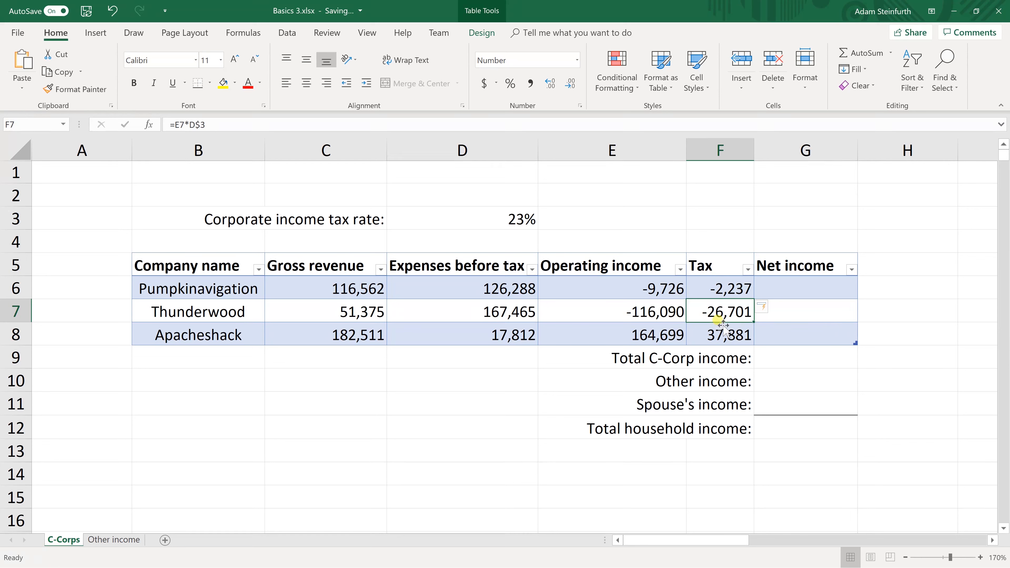
Step: Calculate the Net income column by entering =E6-F6 in G6, and select the results in G6:G8
{"action": "left_click", "coordinate": [806, 295]}
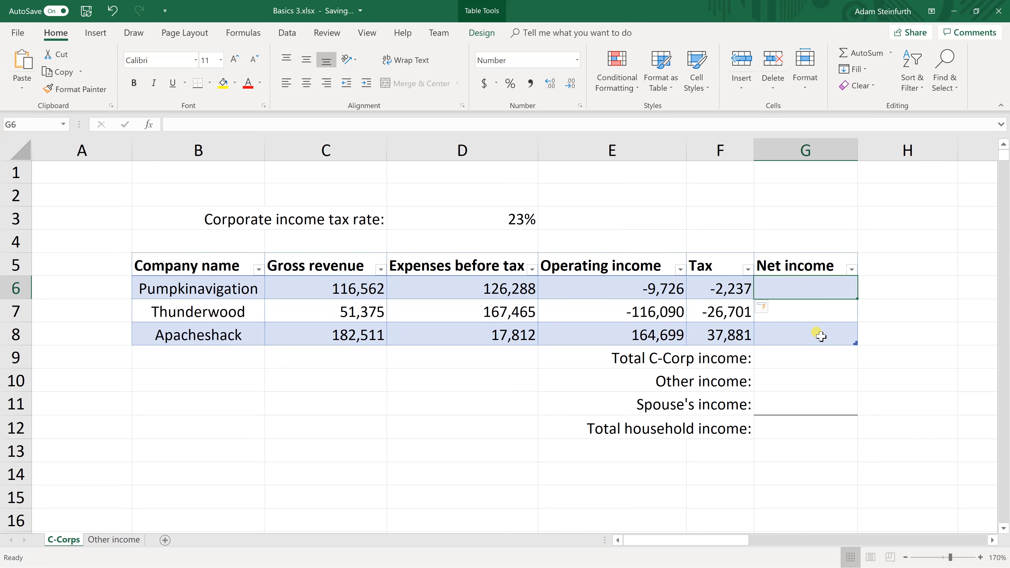
{"action": "type", "text": "="}
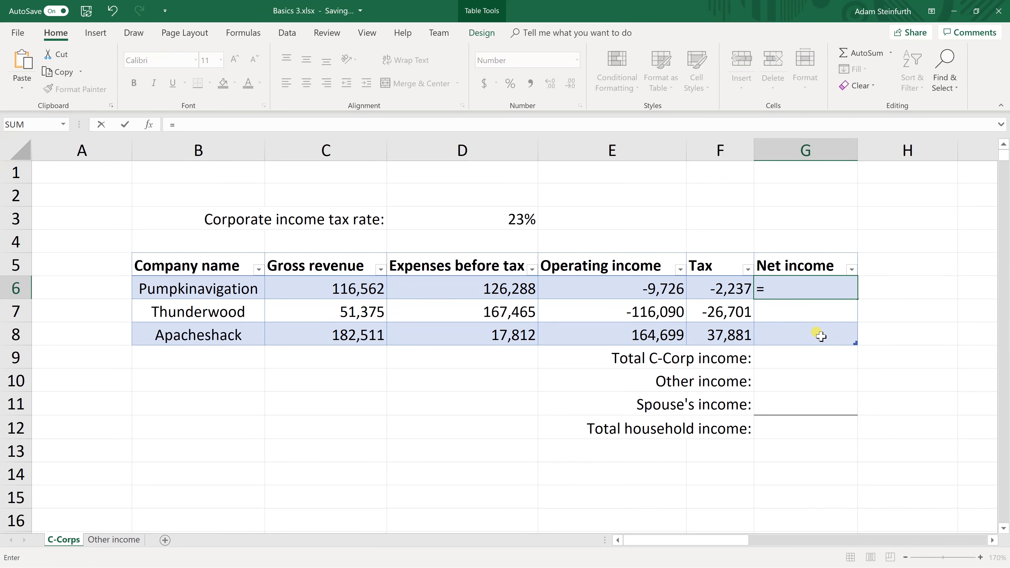
{"action": "left_click", "coordinate": [629, 289]}
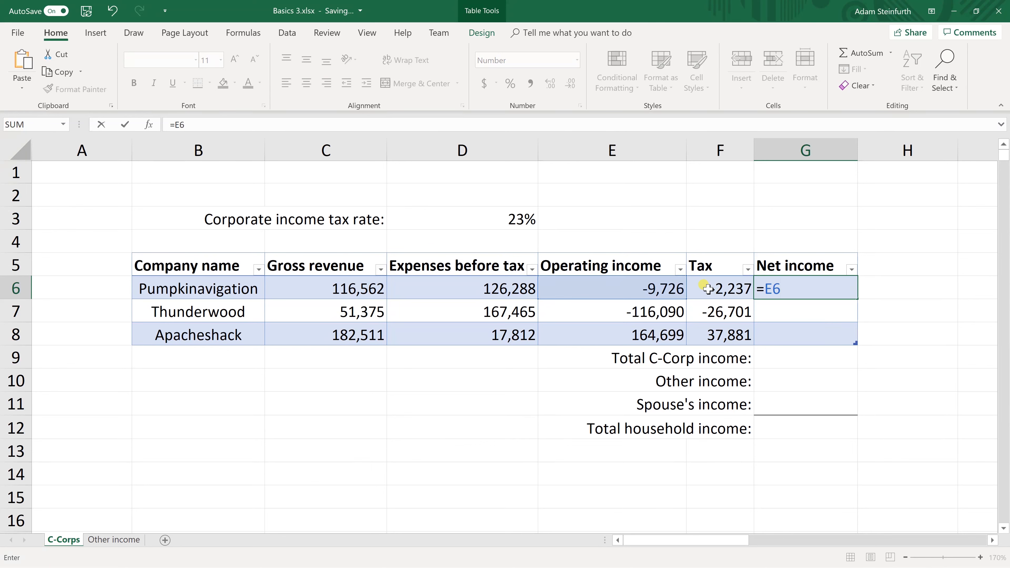
{"action": "type", "text": "-F"}
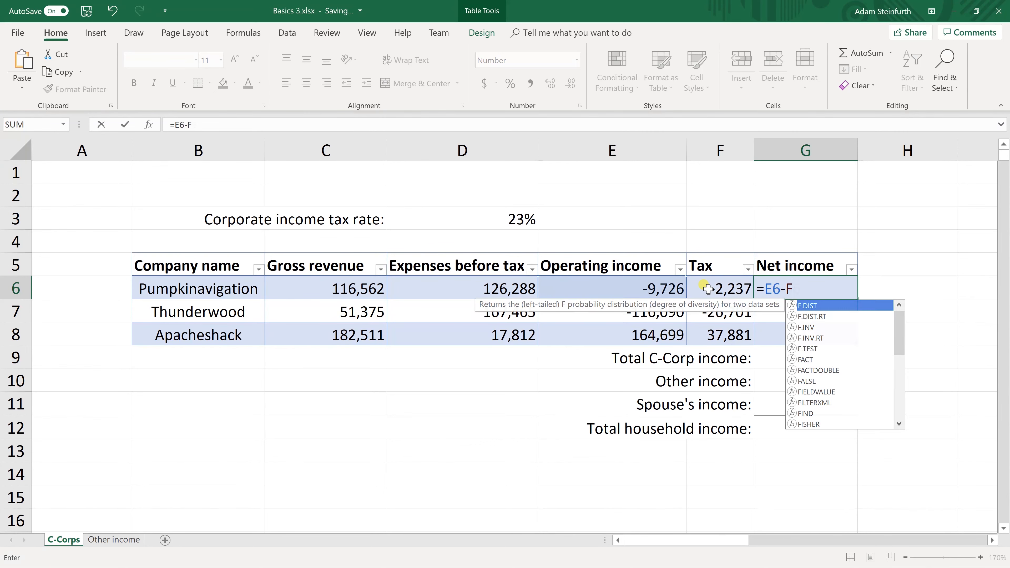
{"action": "type", "text": "6"}
{"action": "key", "text": "Return"}
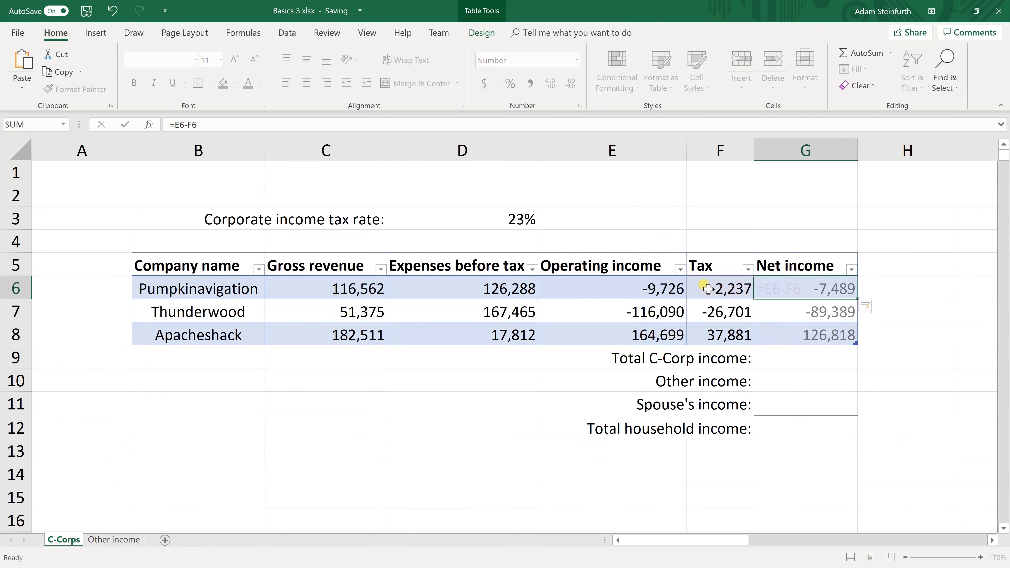
{"action": "left_click_drag", "start_coordinate": [815, 289], "coordinate": [816, 327]}
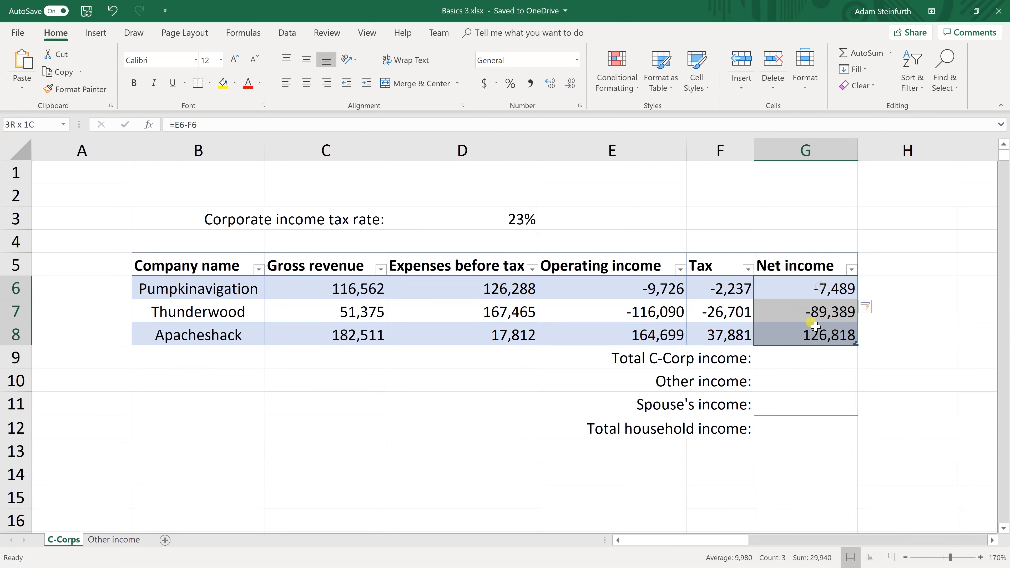
Step: Calculate Total C-Corp income in G9 by summing the net incomes with =SUM(G6:G8)
{"action": "left_click", "coordinate": [814, 350]}
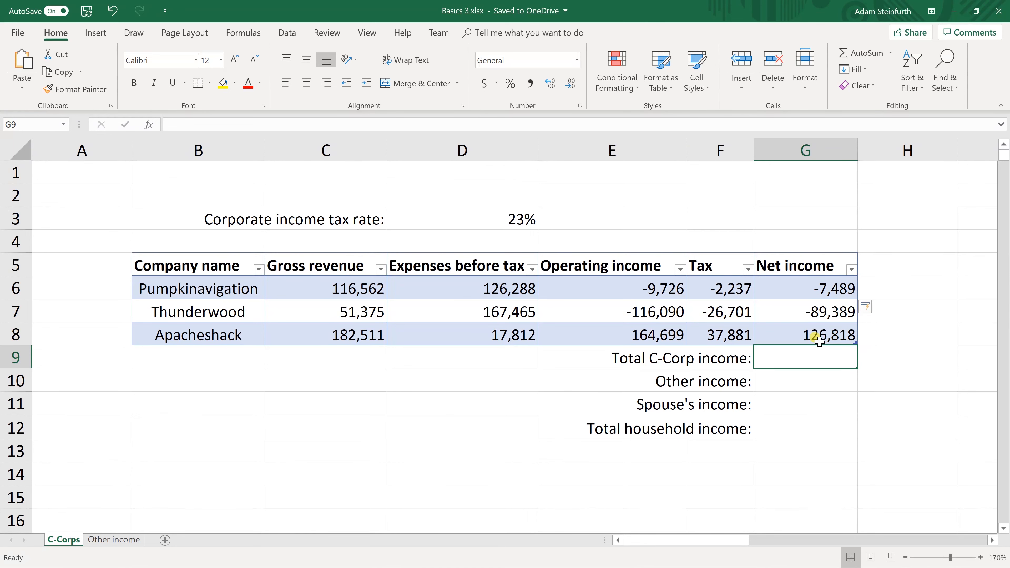
{"action": "type", "text": "=SU"}
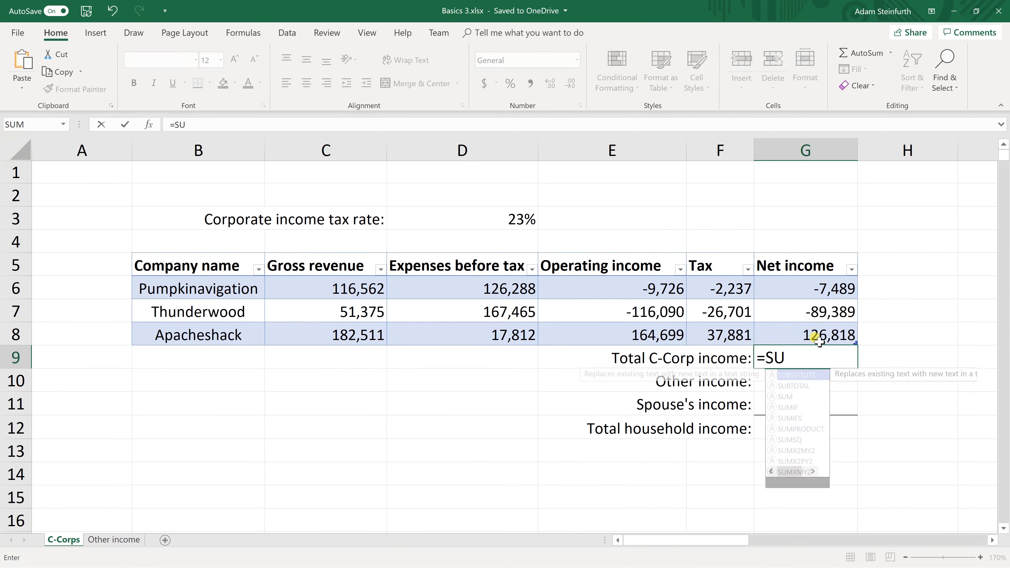
{"action": "type", "text": "M("}
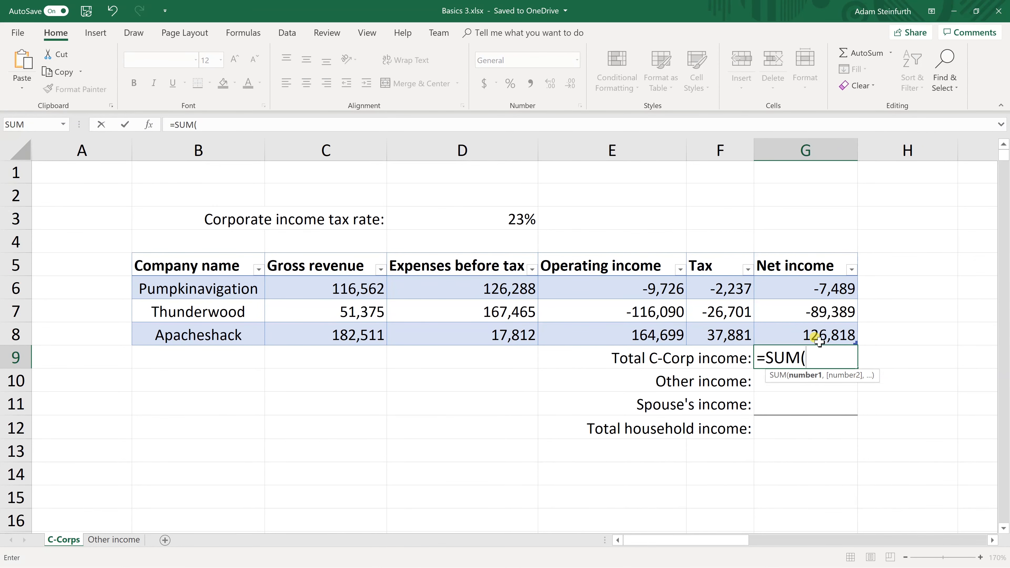
{"action": "type", "text": "G"}
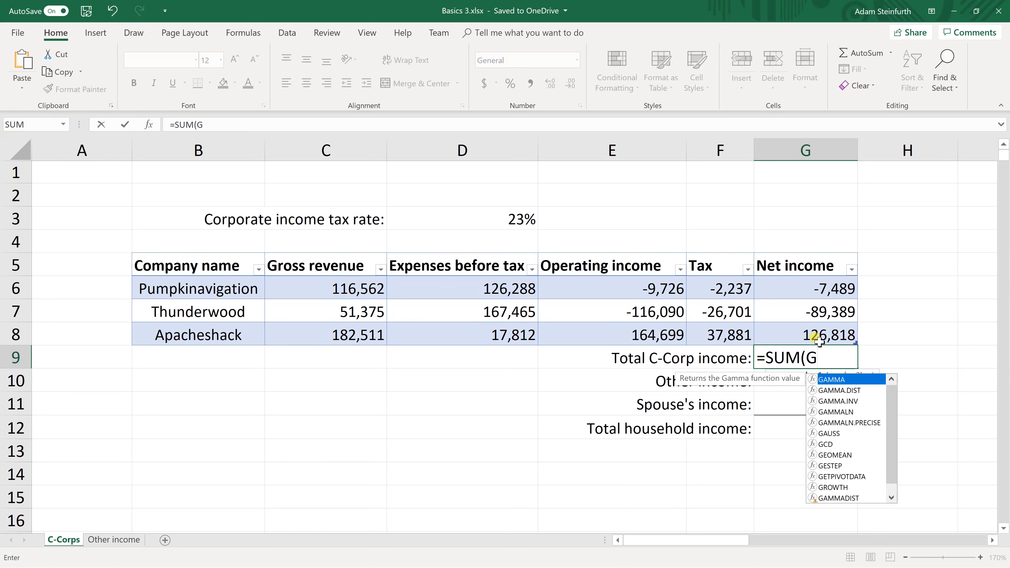
{"action": "type", "text": "6"}
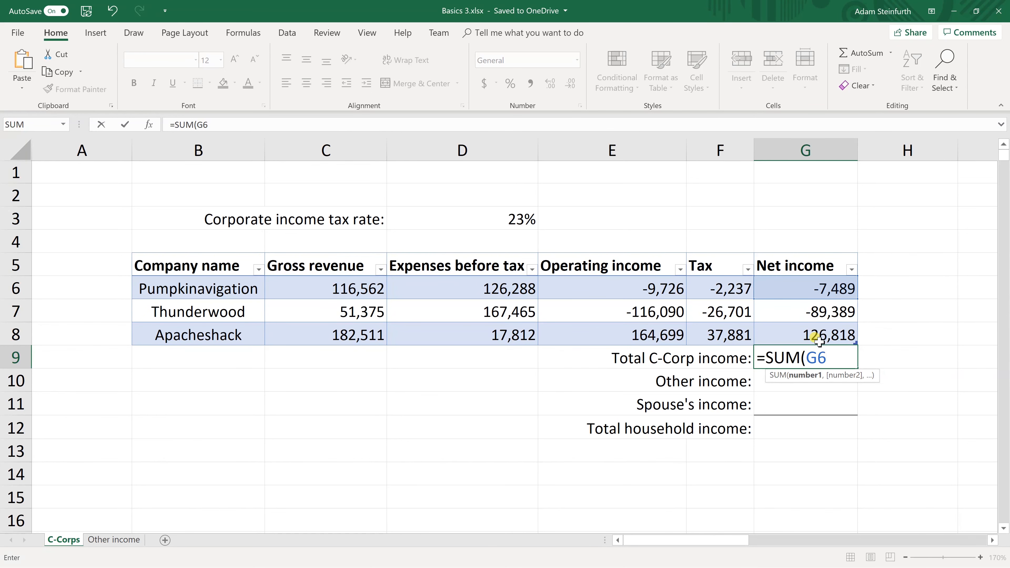
{"action": "type", "text": ":G"}
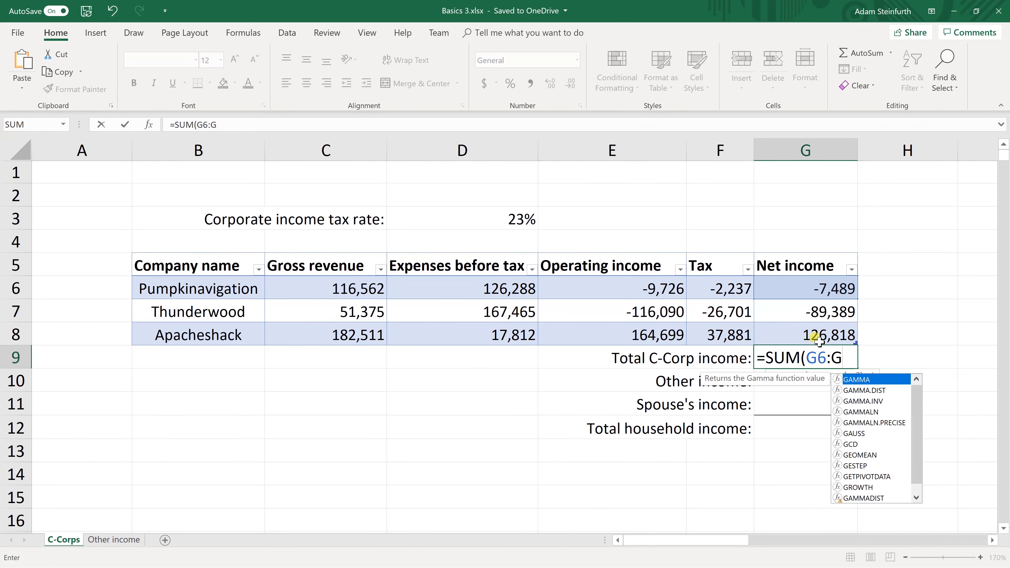
{"action": "type", "text": "8)"}
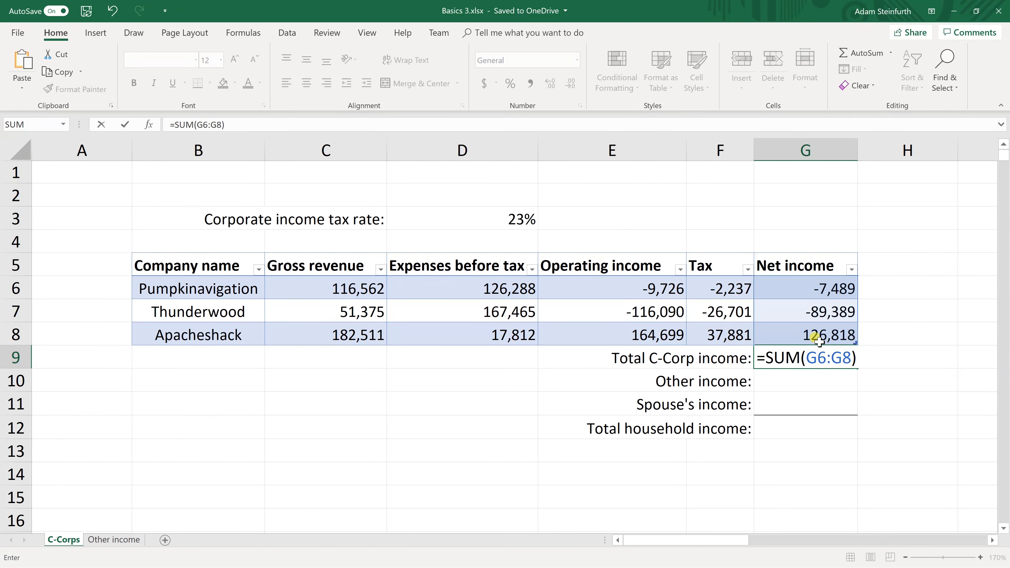
{"action": "key", "text": "Return"}
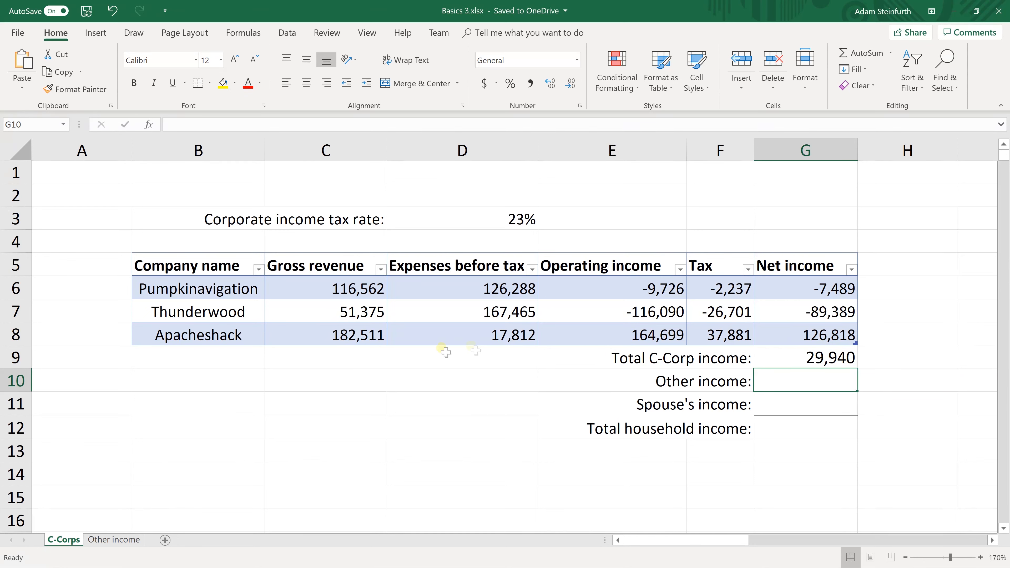
Step: Fill in Other income in G10 by linking to the other sheet with ='Other income'!D6, and compare the formulas in E6, F6 and G10
{"action": "left_click", "coordinate": [120, 541]}
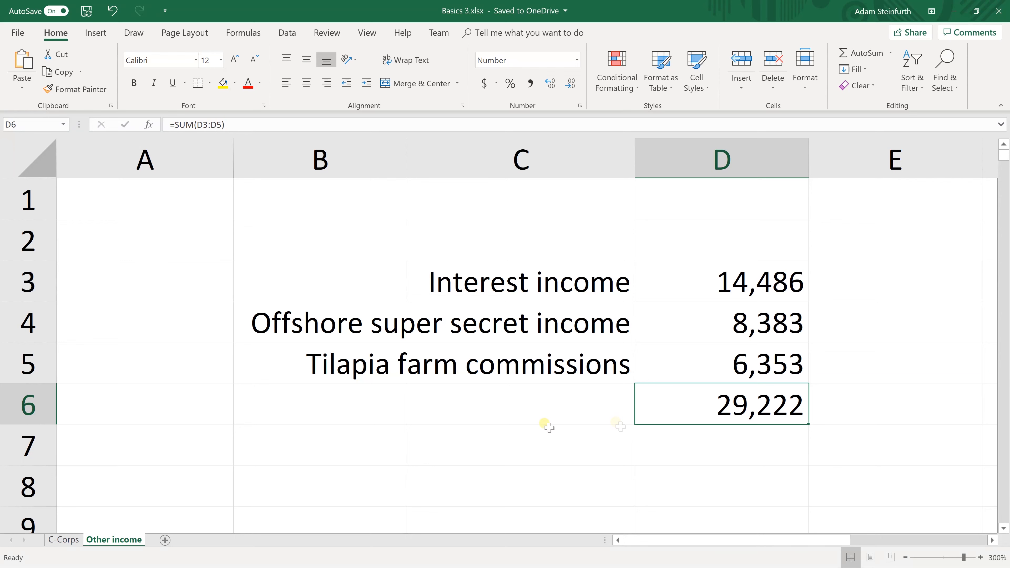
{"action": "left_click", "coordinate": [56, 541]}
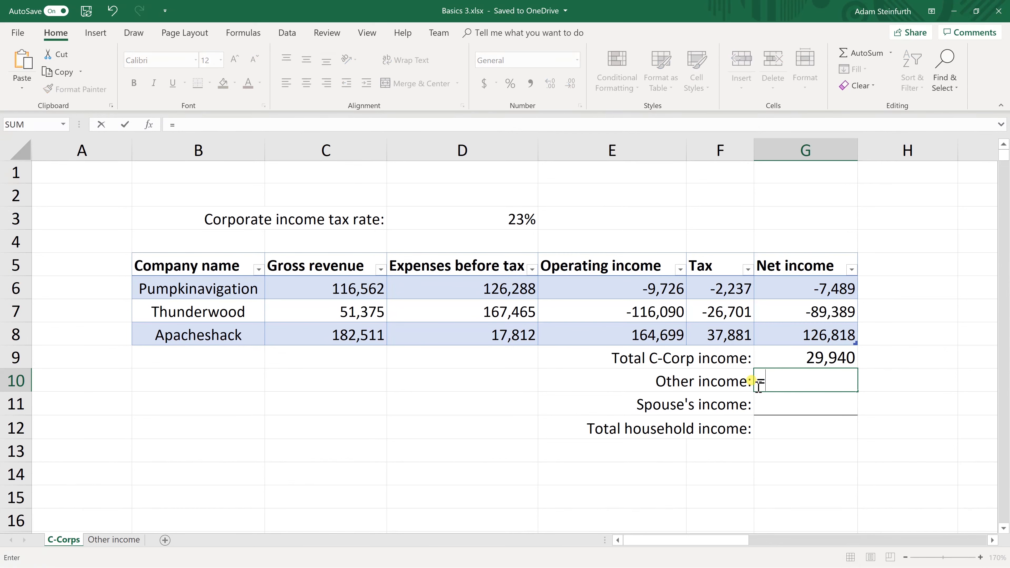
{"action": "type", "text": "="}
{"action": "left_click", "coordinate": [104, 541]}
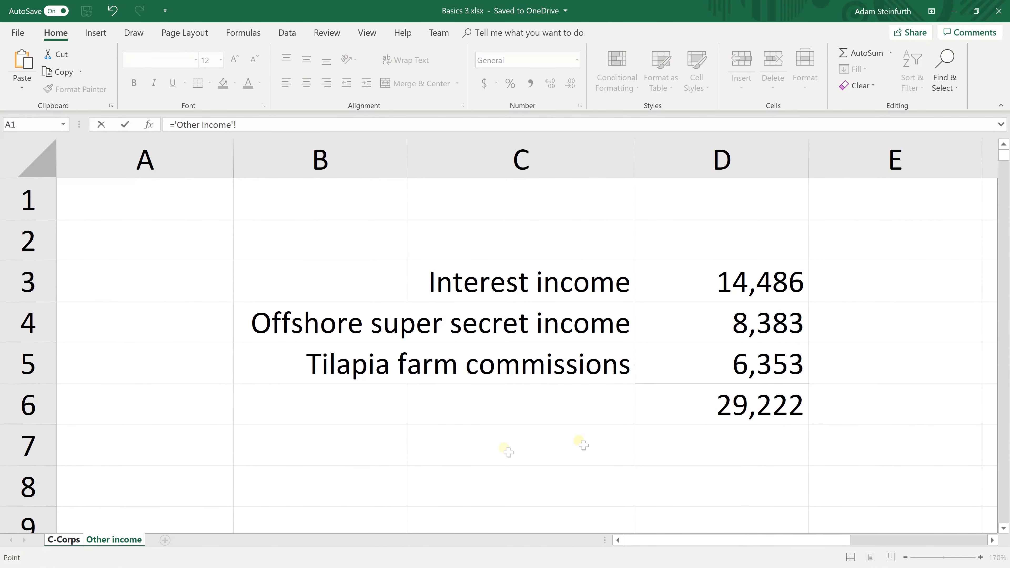
{"action": "left_click", "coordinate": [652, 409]}
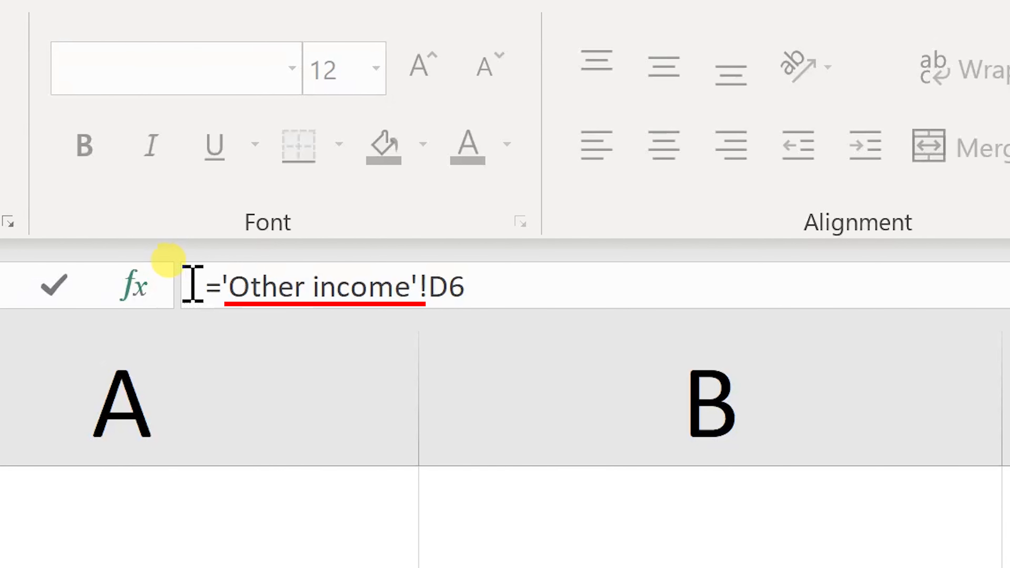
{"action": "key", "text": "Return"}
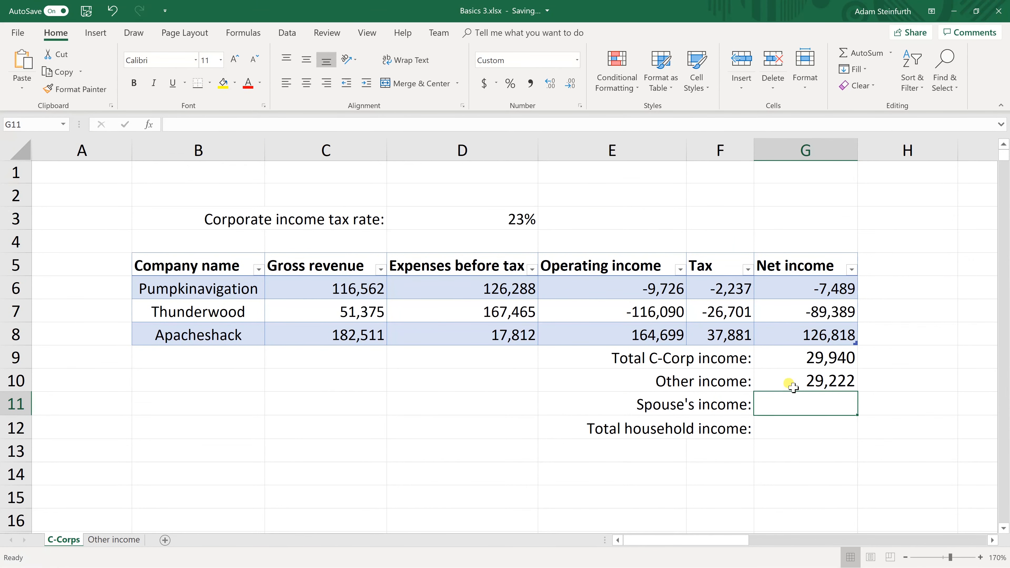
{"action": "left_click", "coordinate": [668, 289]}
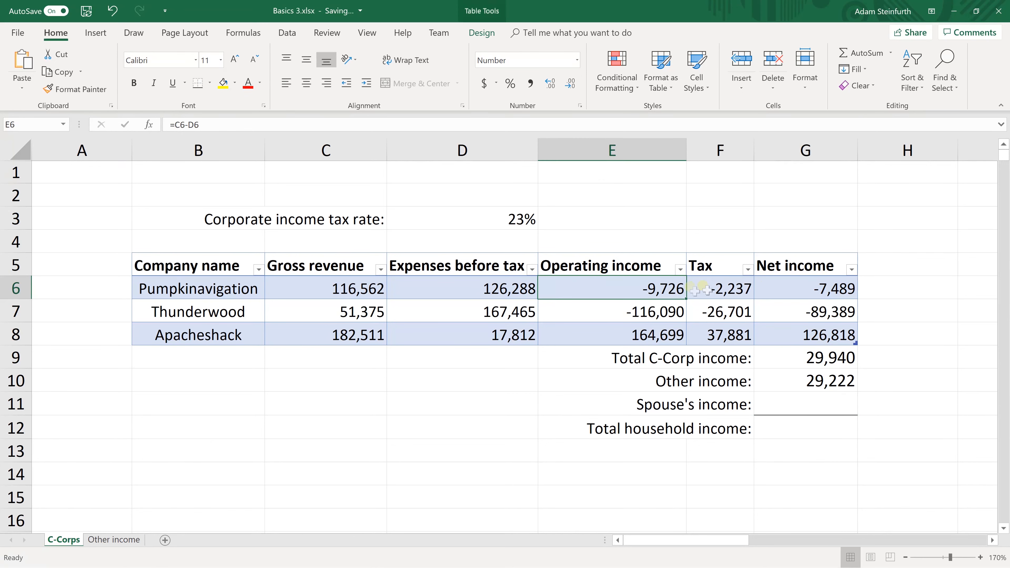
{"action": "left_click", "coordinate": [733, 289]}
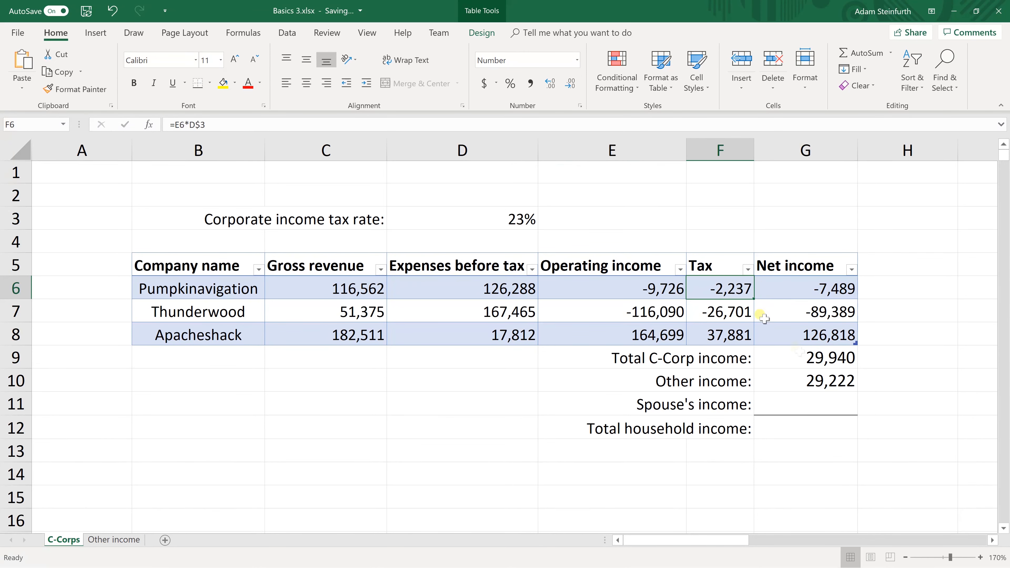
{"action": "left_click", "coordinate": [801, 380]}
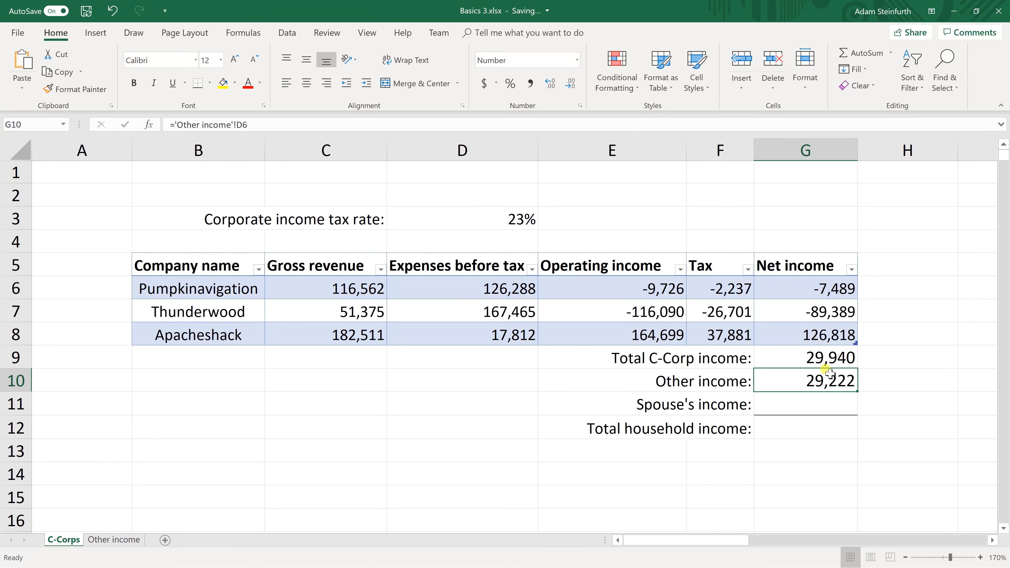
Step: Fill in Spouse's income in G11 by linking to the total in the other workbook, ='[Spouse Income.xlsx]Sheet1'!$D$6
{"action": "left_click", "coordinate": [826, 401]}
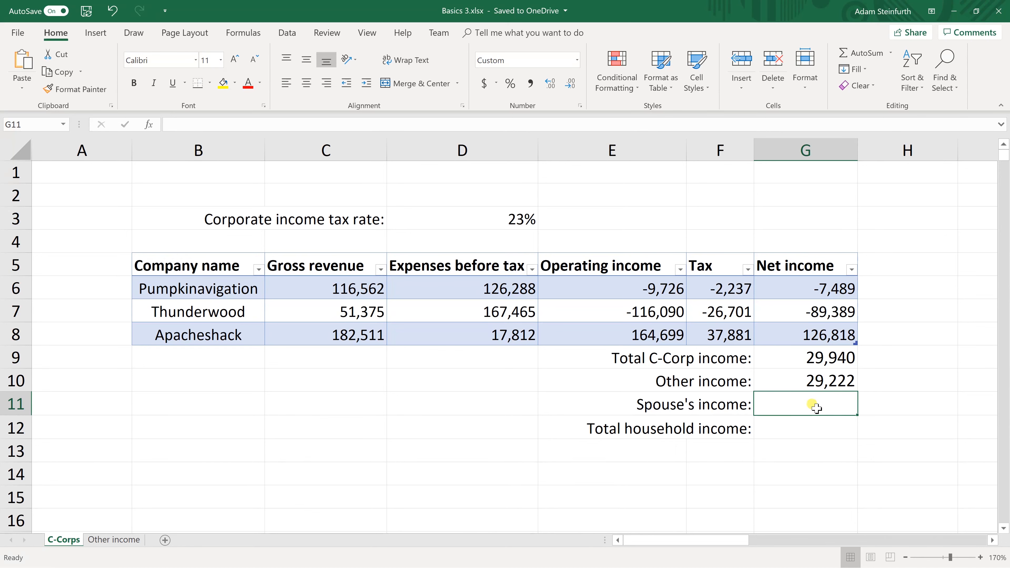
{"action": "type", "text": "="}
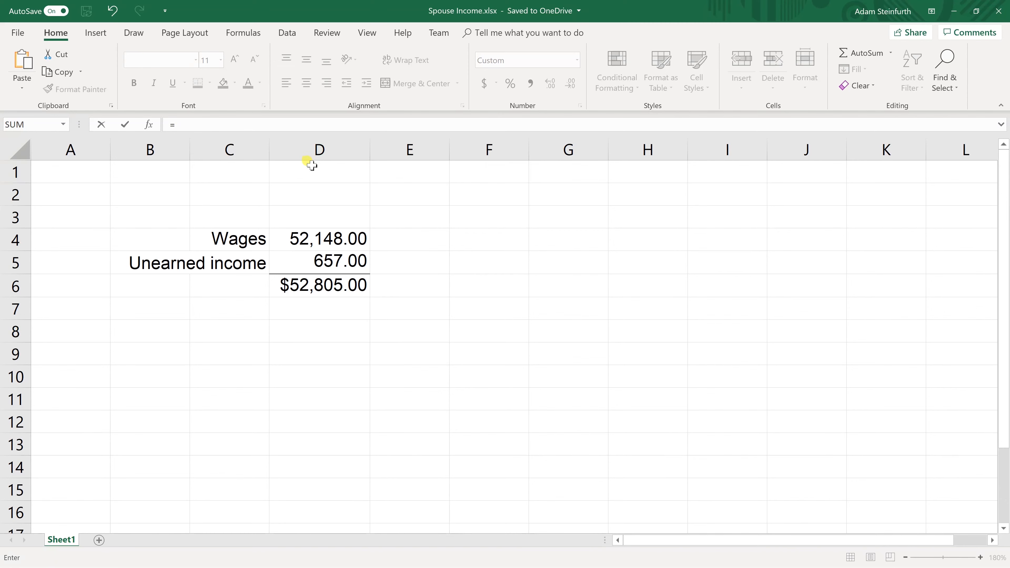
{"action": "left_click", "coordinate": [314, 288]}
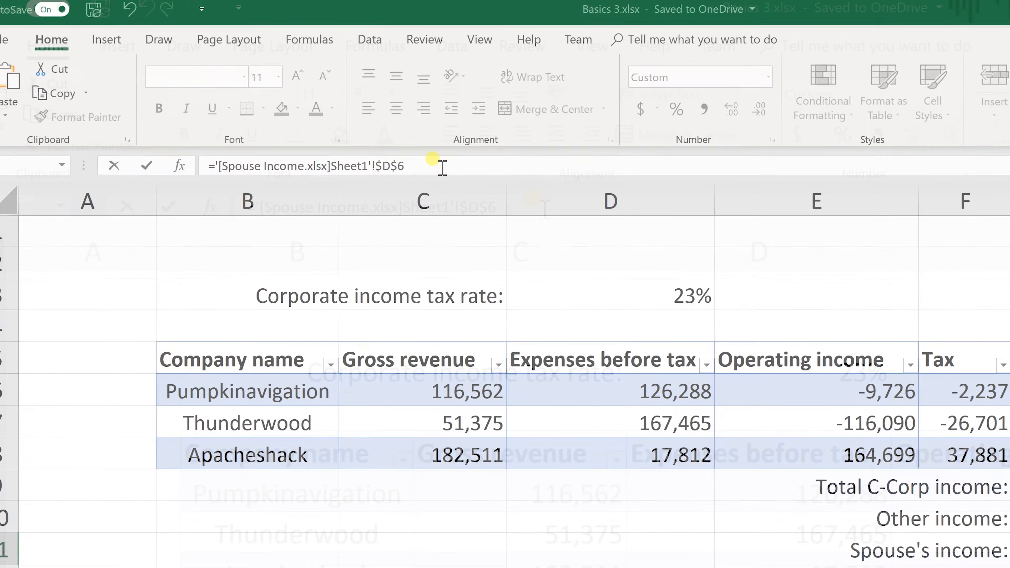
{"action": "key", "text": "Return"}
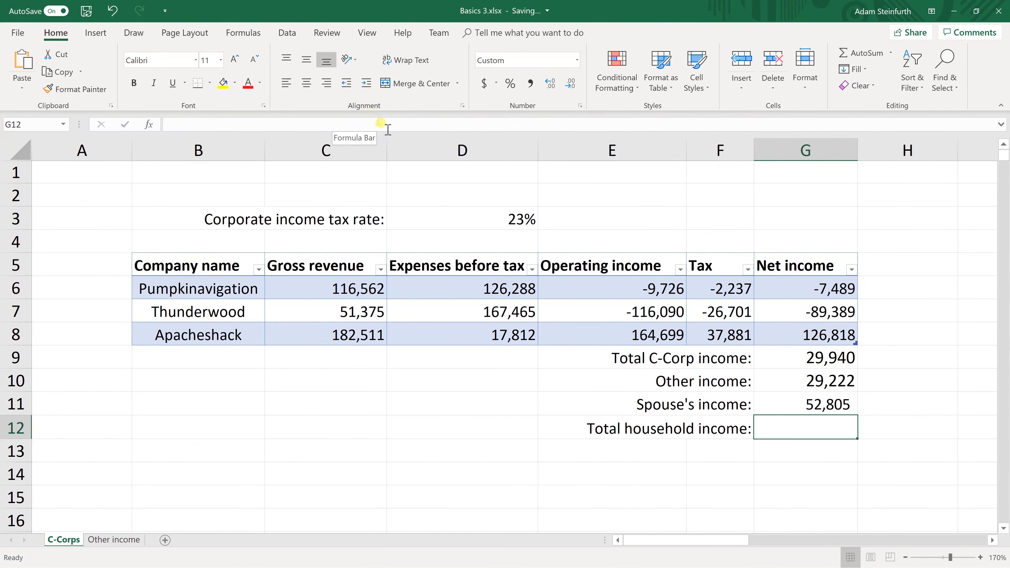
Step: Calculate Total household income in G12 by summing the three incomes above it with =SUM(G9:G11)
{"action": "left_click", "coordinate": [786, 361]}
{"action": "left_click_drag", "start_coordinate": [786, 361], "coordinate": [792, 400]}
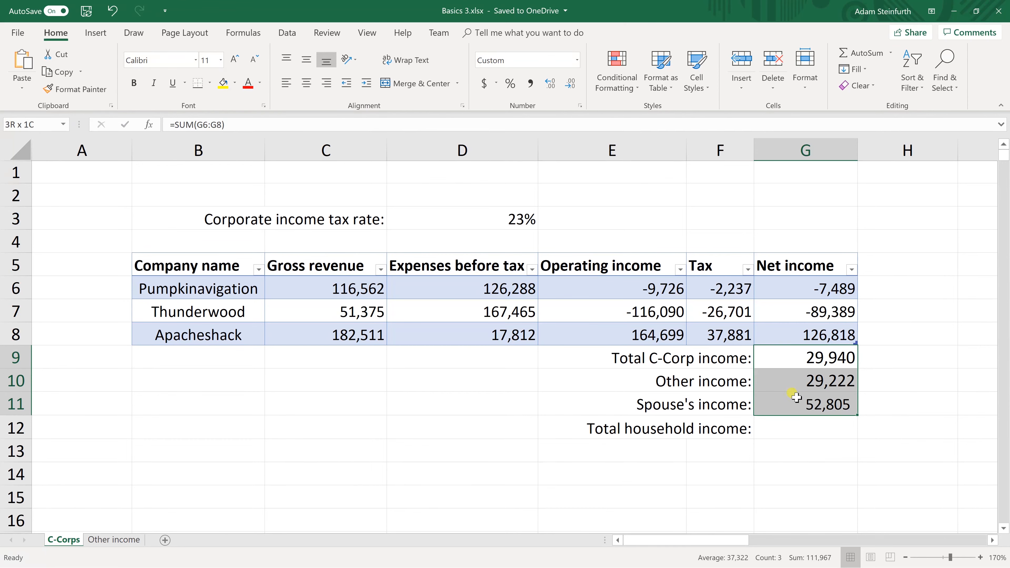
{"action": "left_click", "coordinate": [795, 430]}
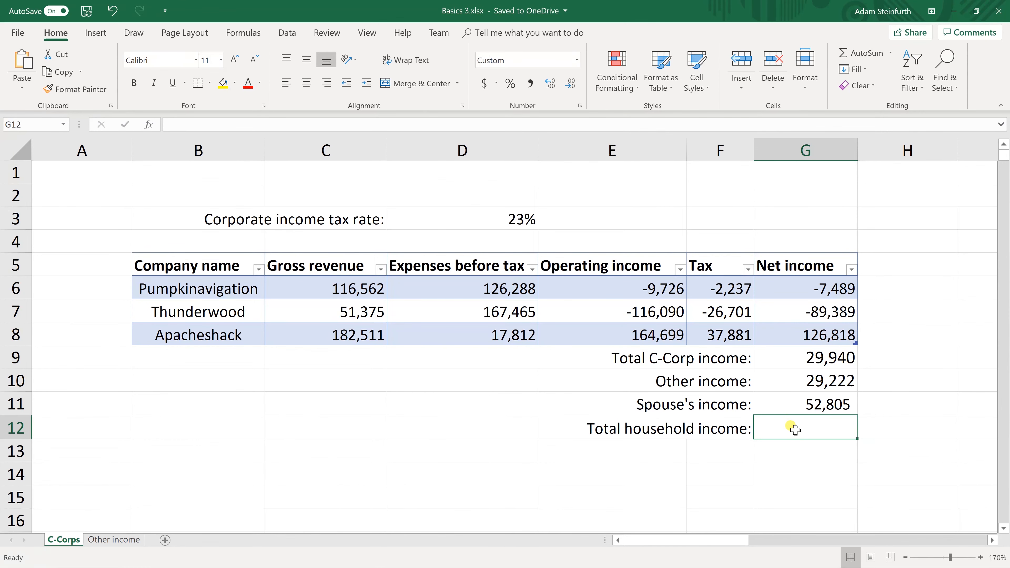
{"action": "type", "text": "="}
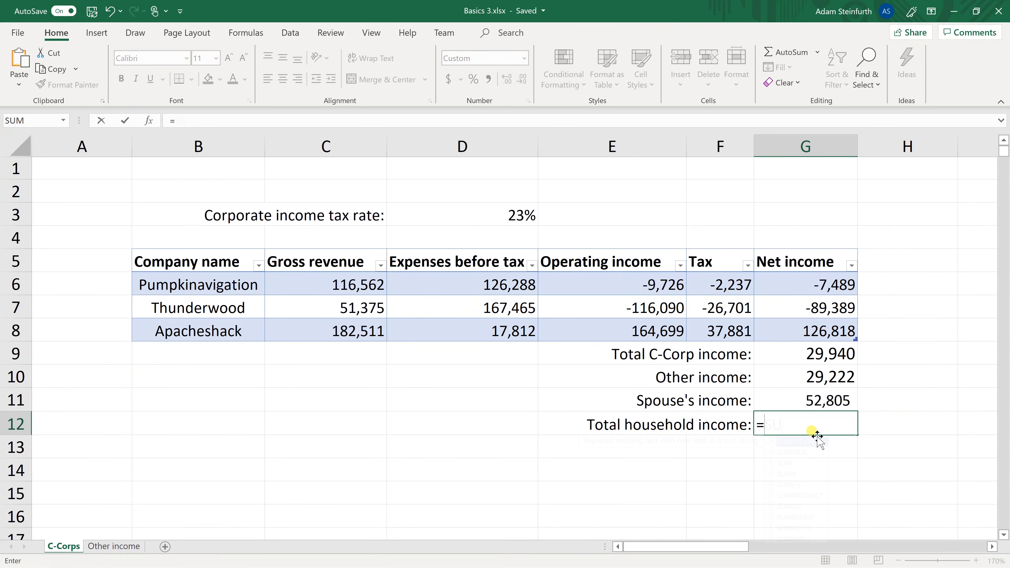
{"action": "type", "text": "SU"}
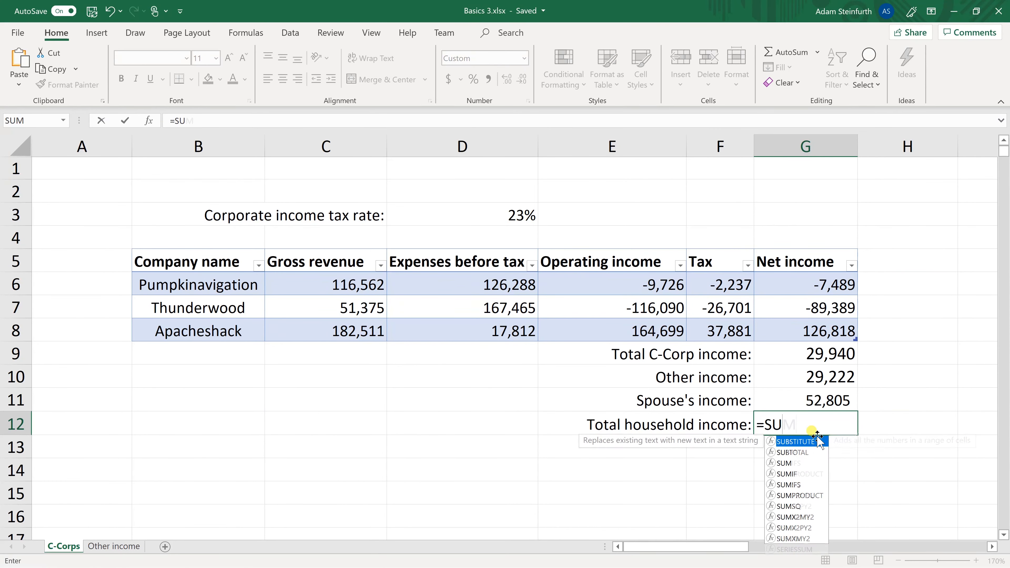
{"action": "type", "text": "M("}
{"action": "key", "text": "Up"}
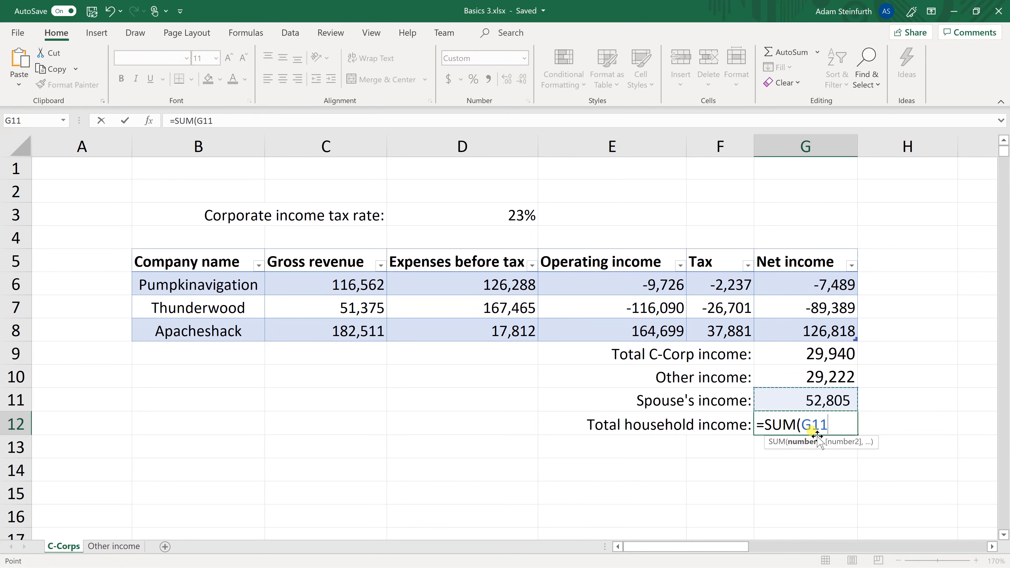
{"action": "key", "text": "shift+Up"}
{"action": "key", "text": "shift+Up"}
{"action": "type", "text": ")"}
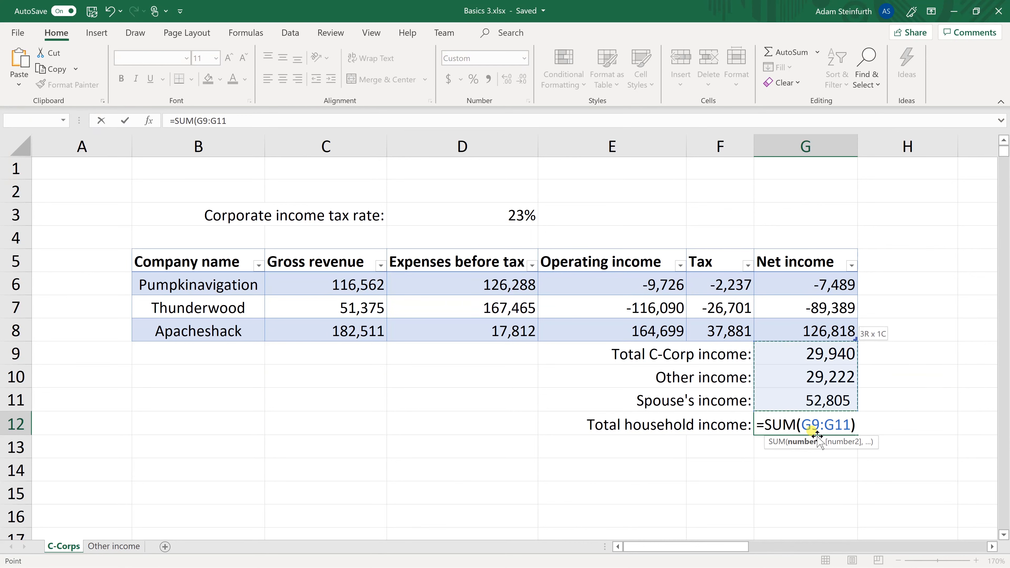
{"action": "key", "text": "Return"}
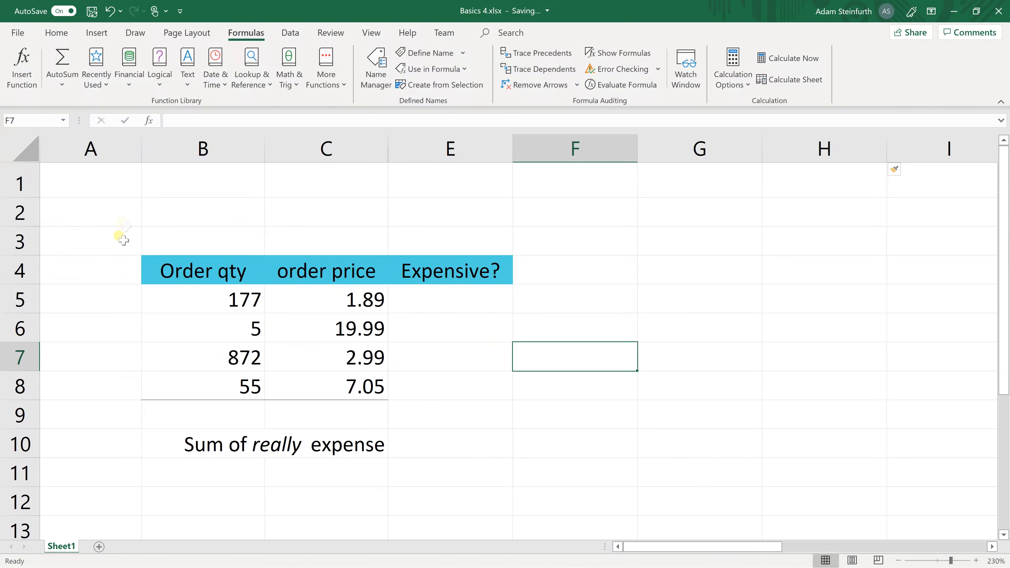
Step: Look through the Financial functions and insert the logical function IF in E5 under Expensive? in Basics 4.xlsx
{"action": "left_click_drag", "start_coordinate": [122, 240], "coordinate": [516, 463]}
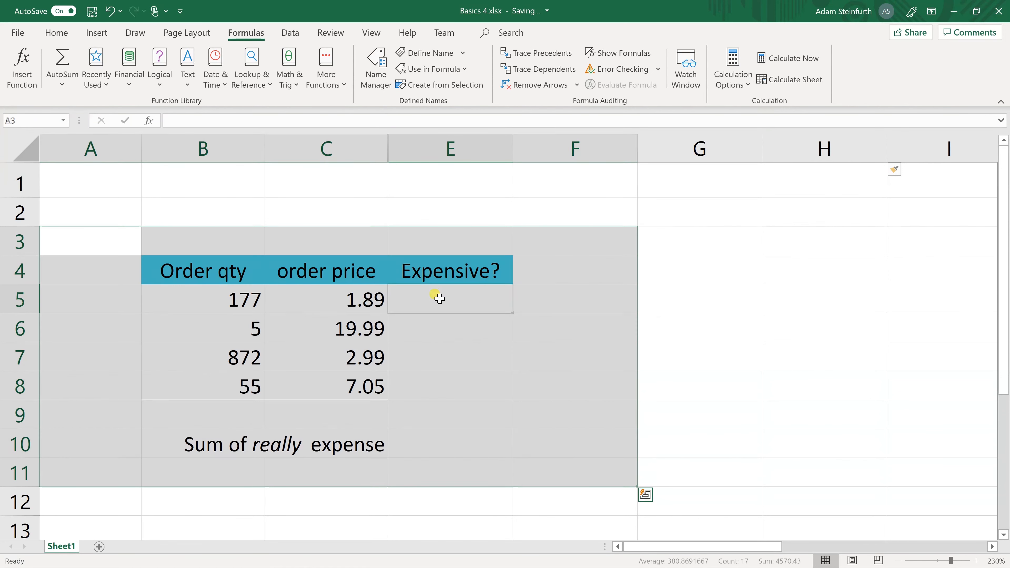
{"action": "left_click", "coordinate": [439, 298]}
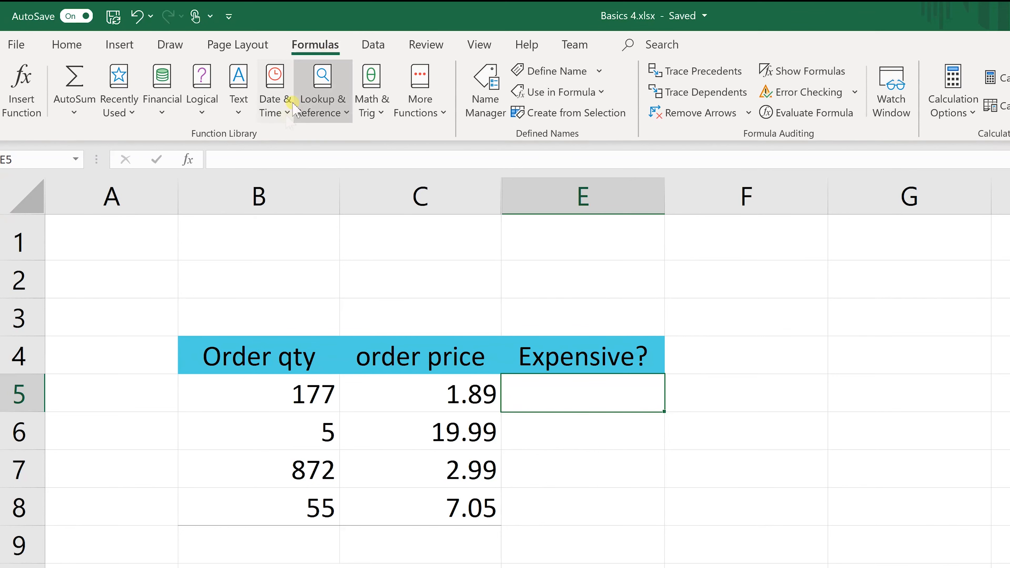
{"action": "left_click", "coordinate": [165, 105]}
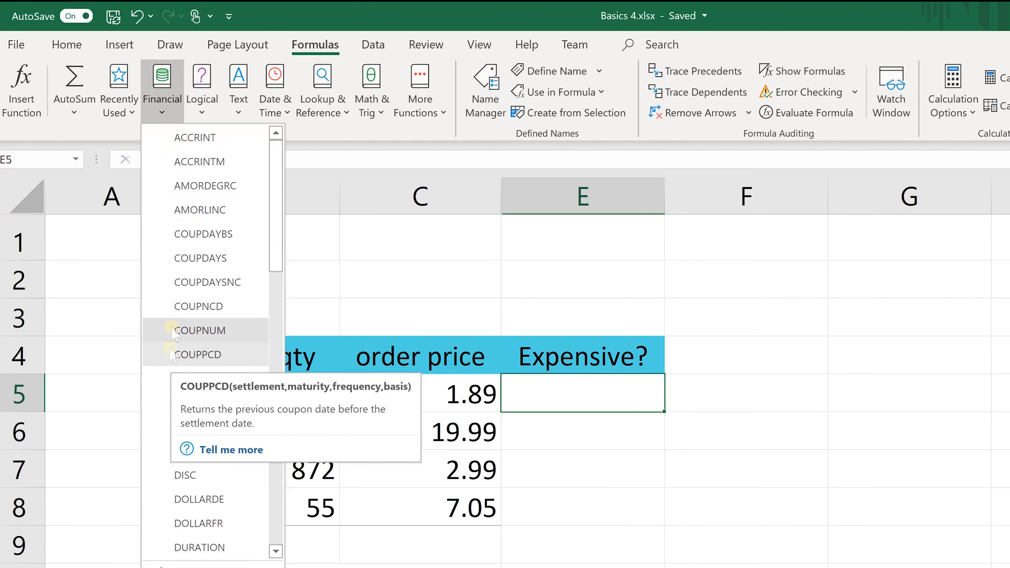
{"action": "left_click", "coordinate": [197, 111]}
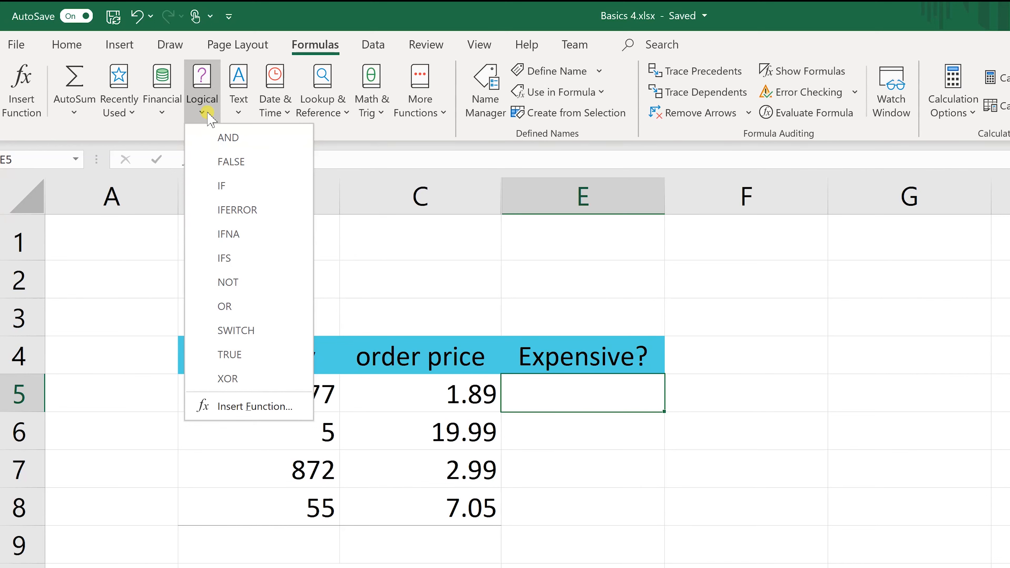
{"action": "left_click", "coordinate": [219, 186]}
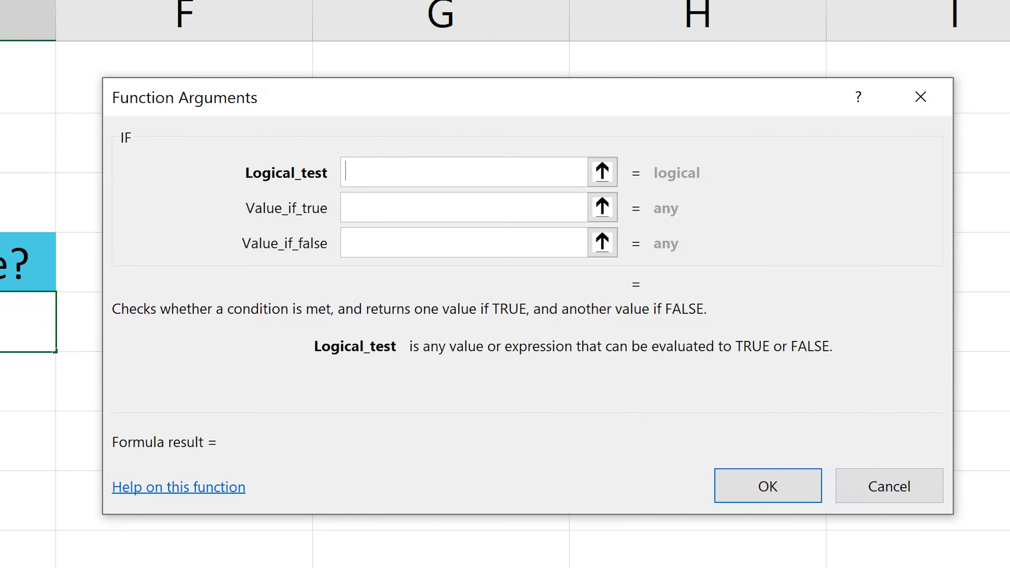
Step: Set the IF function's logical test to C5>5, checking whether the order price exceeds 5
{"action": "left_click", "coordinate": [361, 166]}
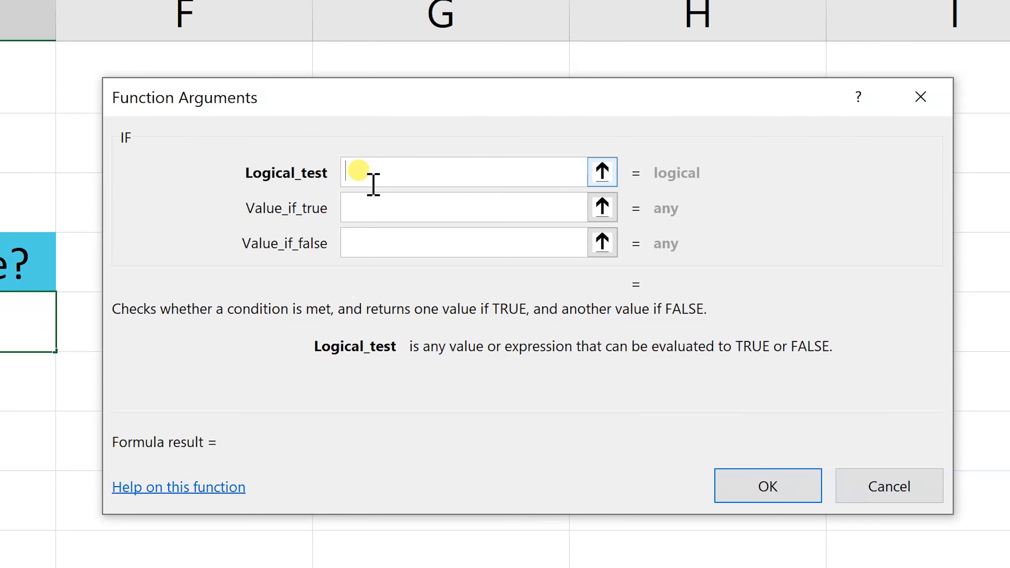
{"action": "type", "text": "C5>"}
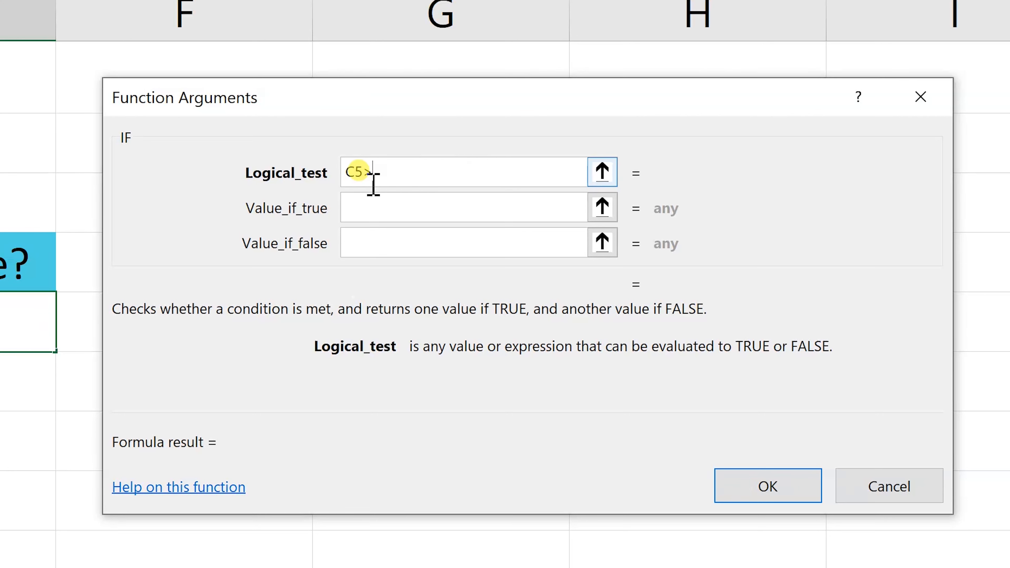
{"action": "type", "text": "5"}
{"action": "left_click", "coordinate": [379, 220]}
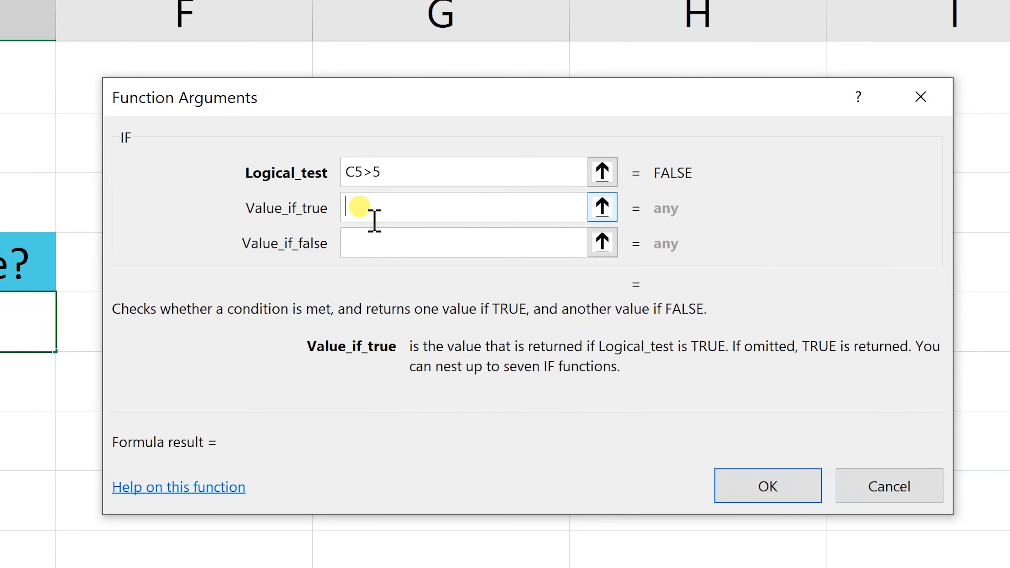
Step: Set the IF function to return "Yes, it's expensive" when true and "Not really" when false, and insert it in E5
{"action": "type", "text": "Yes, it's expensive"}
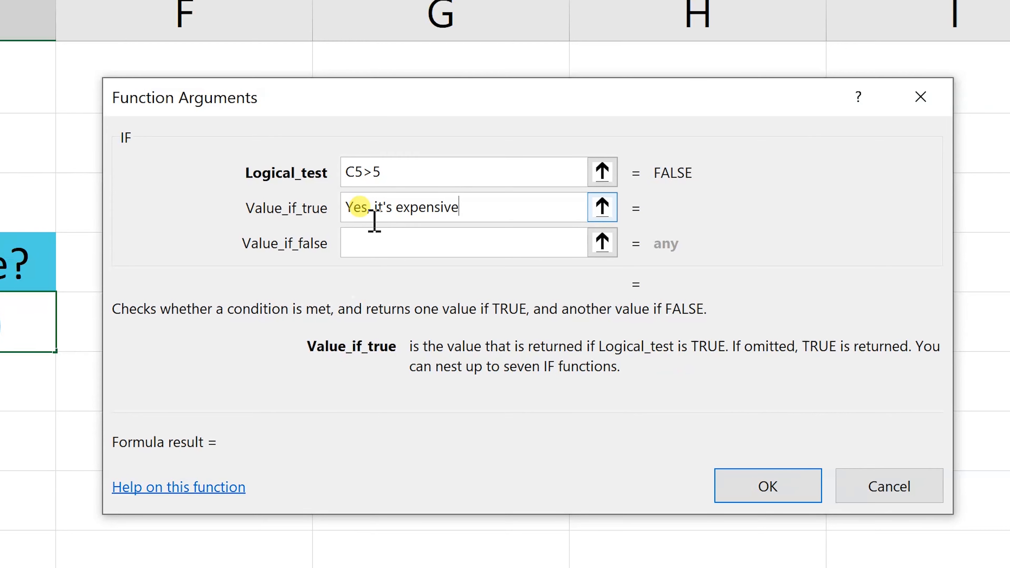
{"action": "key", "text": "Tab"}
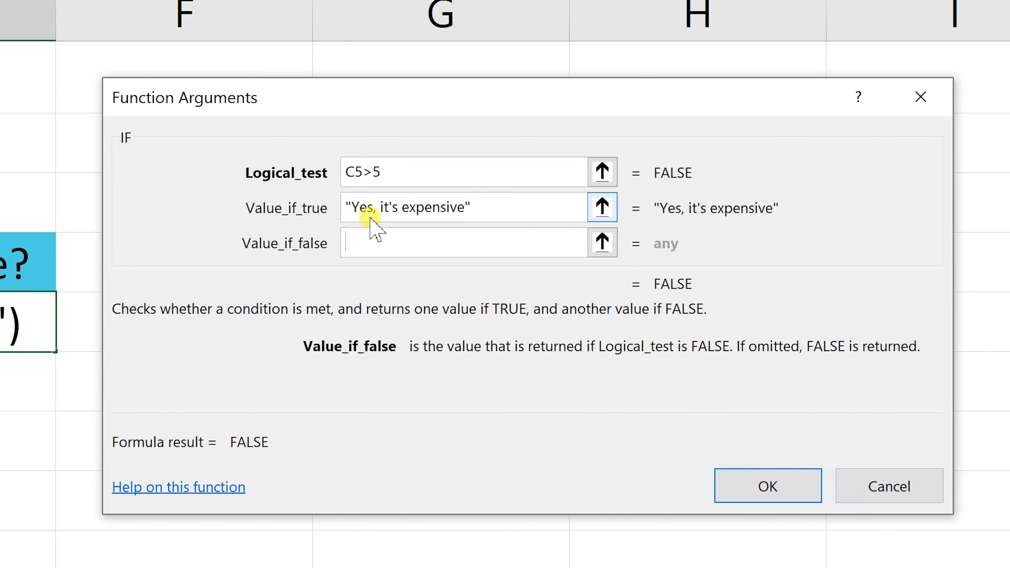
{"action": "type", "text": "Not really"}
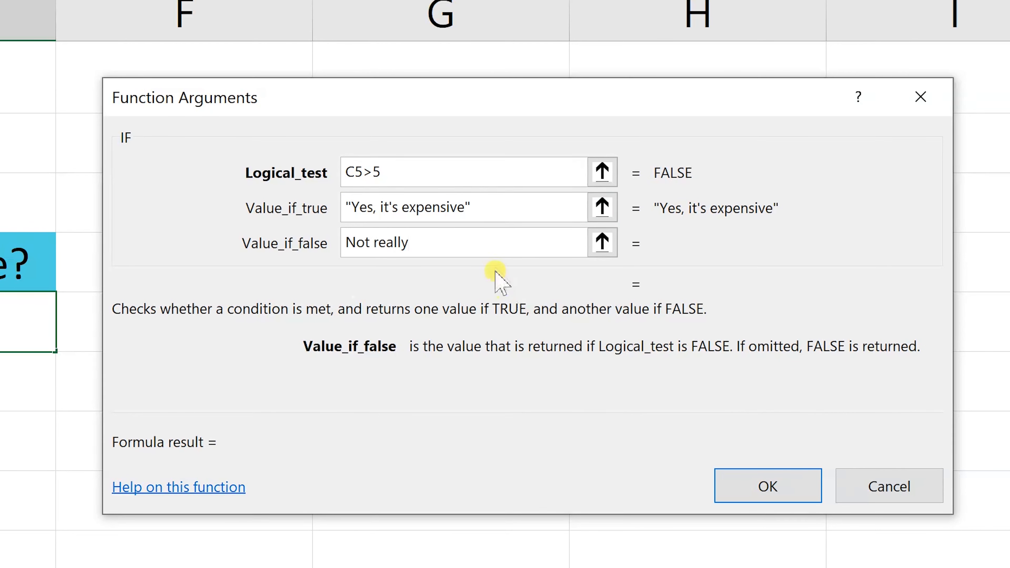
{"action": "left_click", "coordinate": [480, 199]}
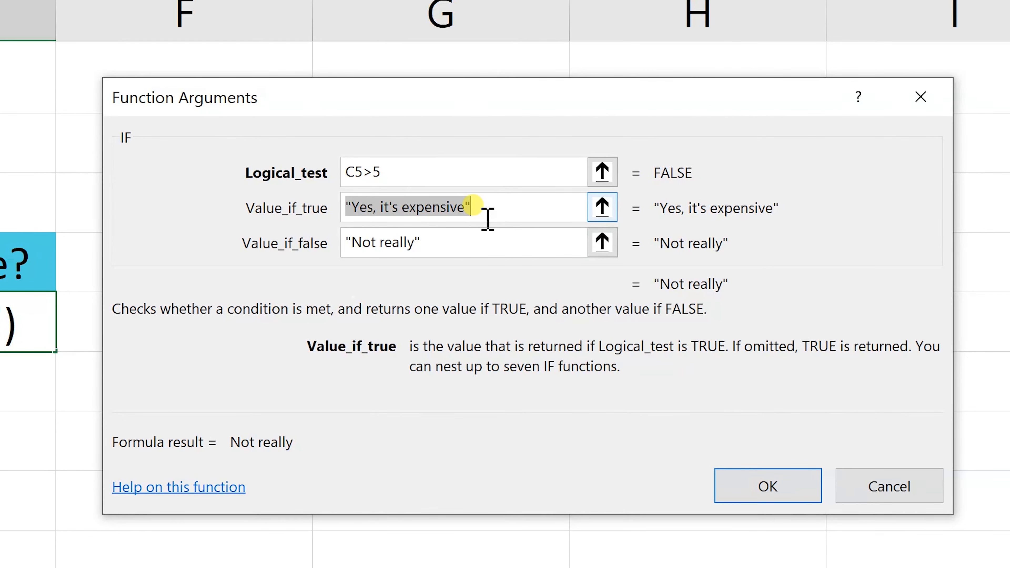
{"action": "left_click", "coordinate": [768, 482]}
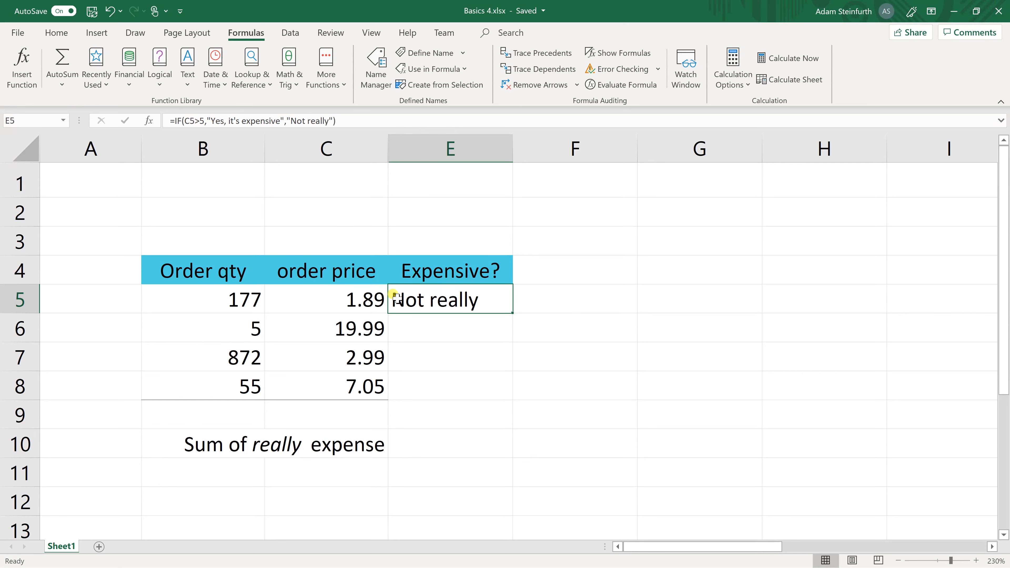
Step: Copy the IF formula from E5 down through E8, and select E10 beside Sum of really expense
{"action": "left_click", "coordinate": [62, 32]}
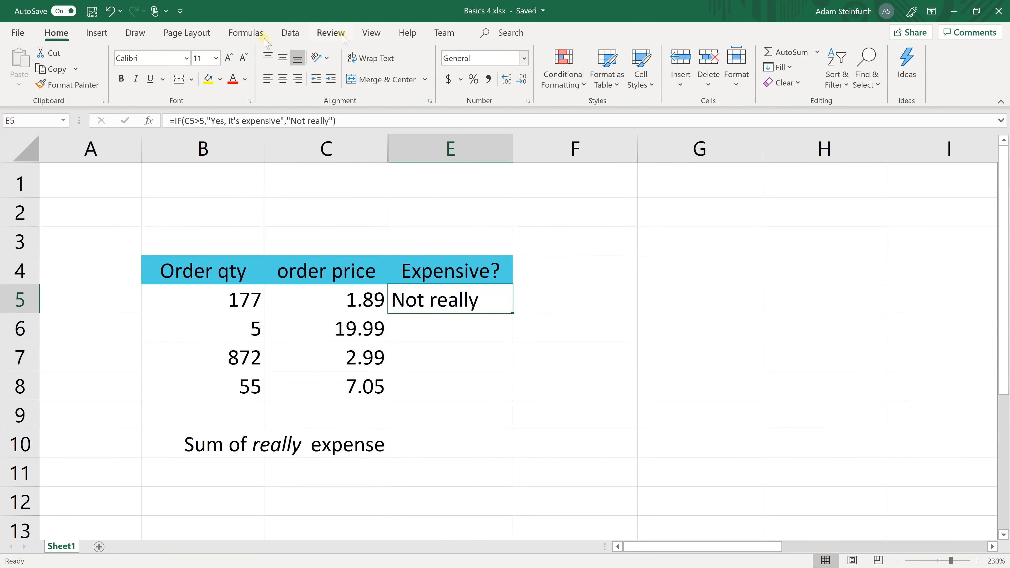
{"action": "left_click", "coordinate": [245, 33]}
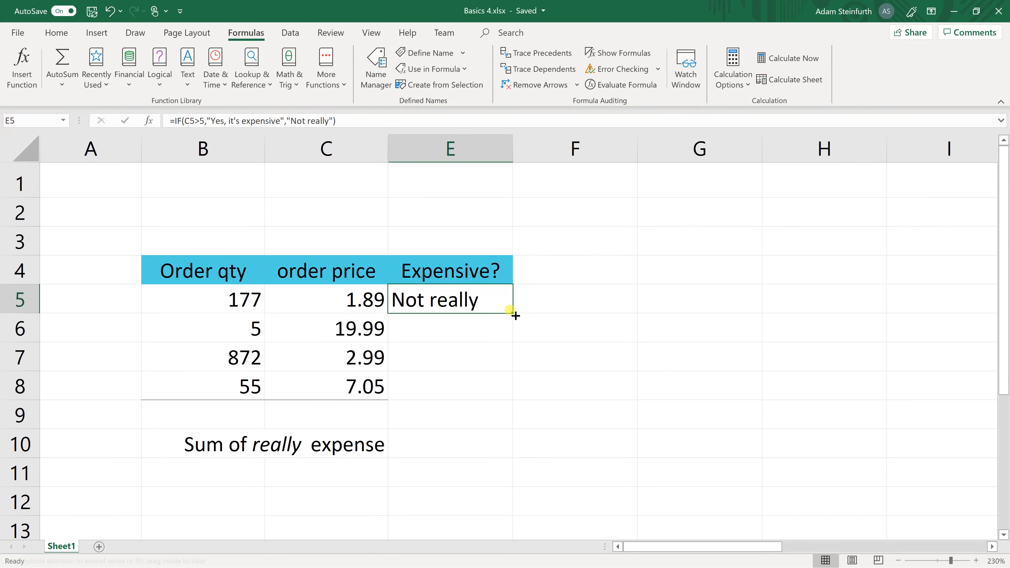
{"action": "left_click_drag", "start_coordinate": [516, 316], "coordinate": [517, 388]}
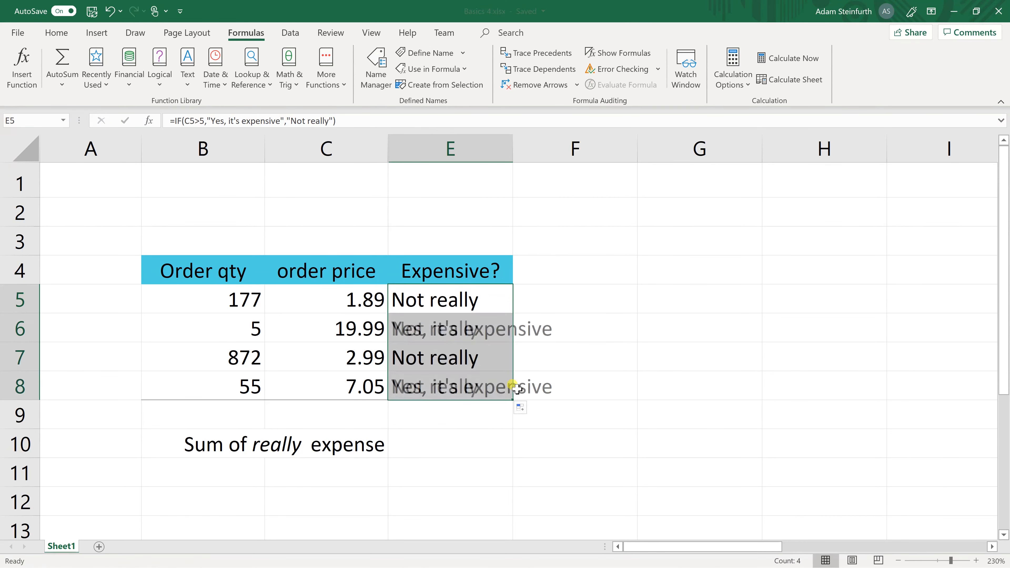
{"action": "key", "text": "Down"}
{"action": "left_click", "coordinate": [415, 441]}
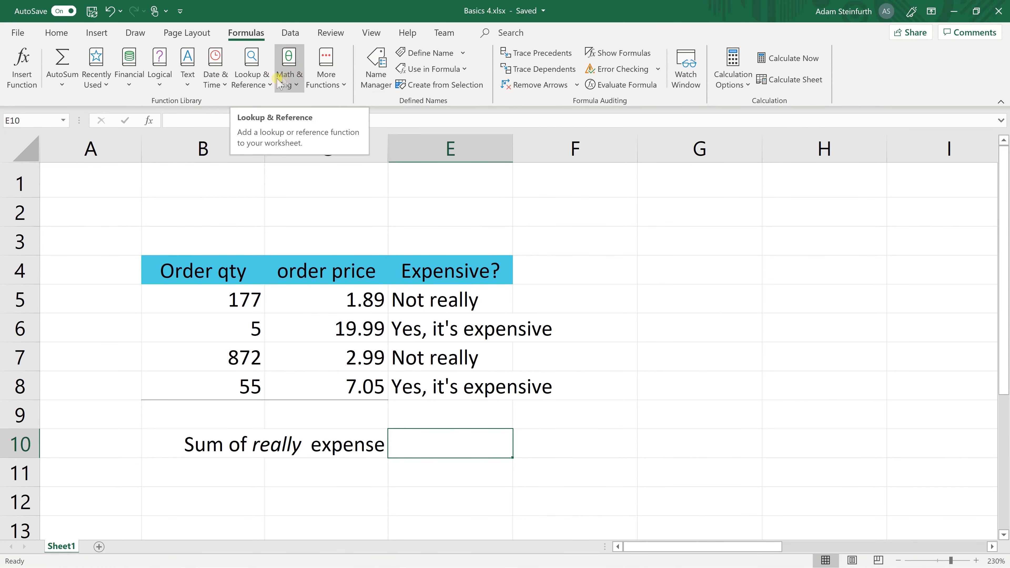
{"action": "left_click", "coordinate": [289, 82]}
{"action": "scroll", "coordinate": [320, 219], "scroll_direction": "down", "scroll_amount": 9}
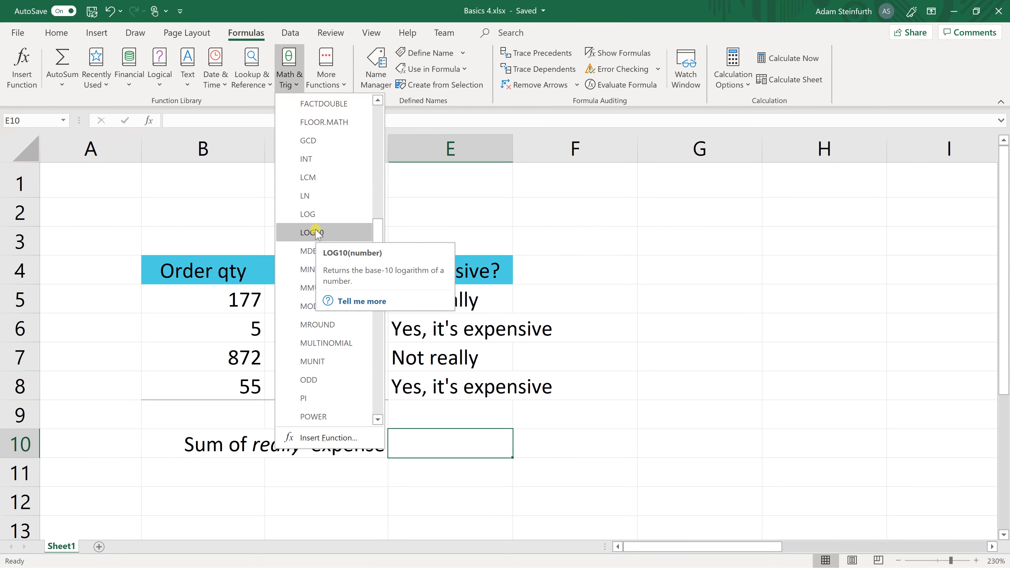
{"action": "scroll", "coordinate": [318, 234], "scroll_direction": "down", "scroll_amount": 9}
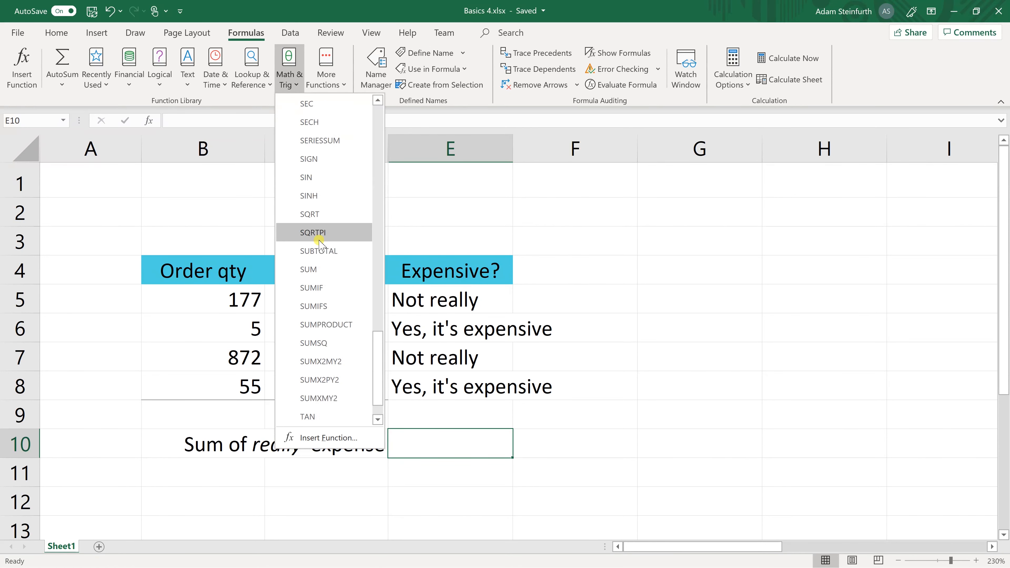
{"action": "scroll", "coordinate": [319, 241], "scroll_direction": "down", "scroll_amount": 1}
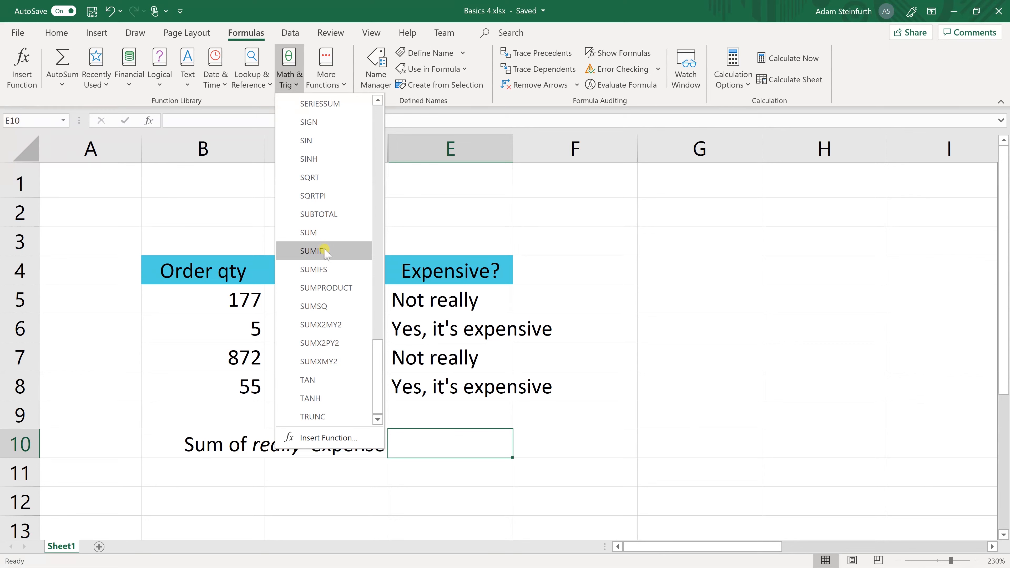
{"action": "left_click", "coordinate": [326, 252]}
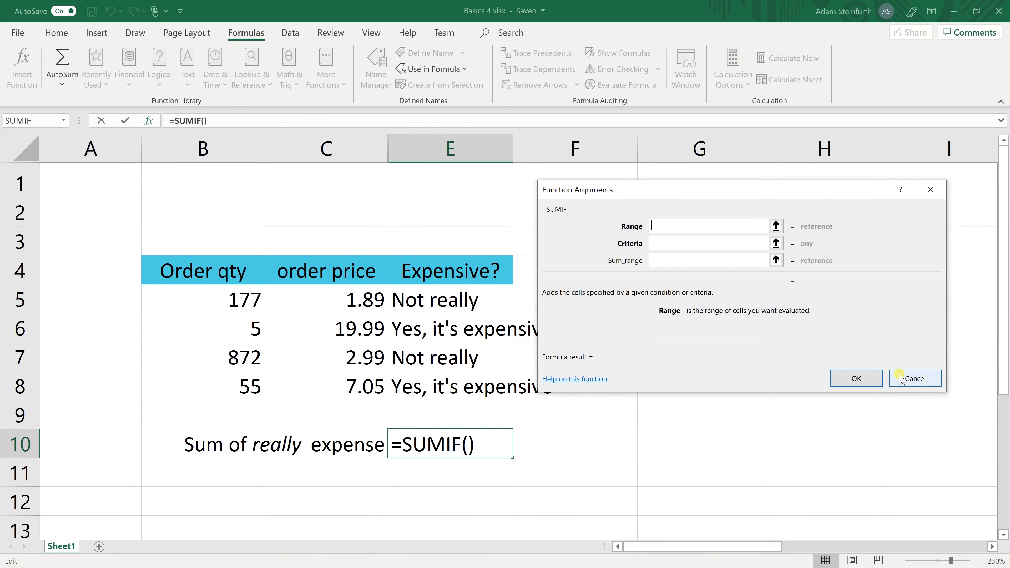
{"action": "left_click", "coordinate": [899, 374]}
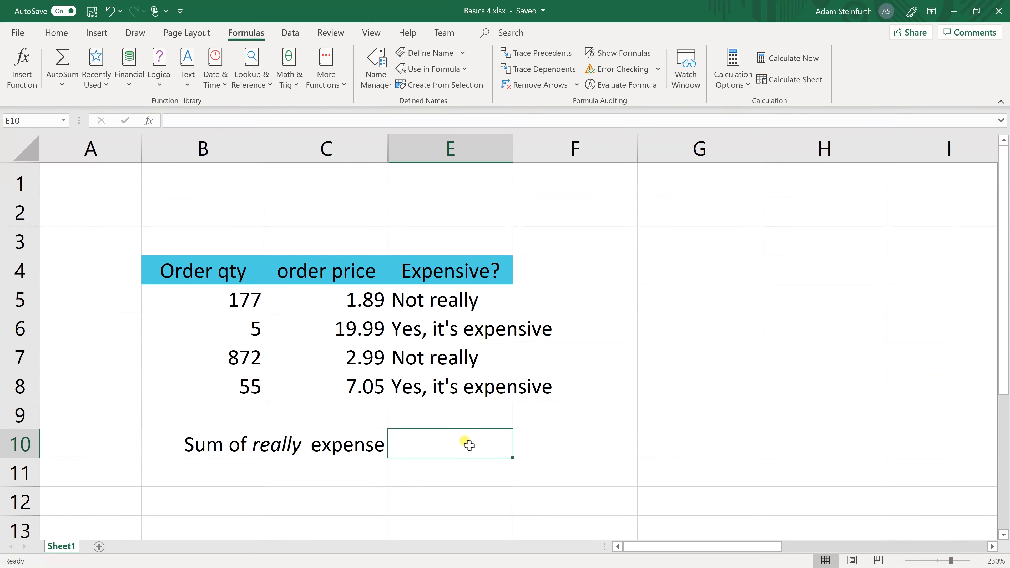
Step: Sum the order prices above 10 in E10 with =SUMIF(C5:C8,">10",C5:C8), and check it against the prices
{"action": "type", "text": "=SUMIF("}
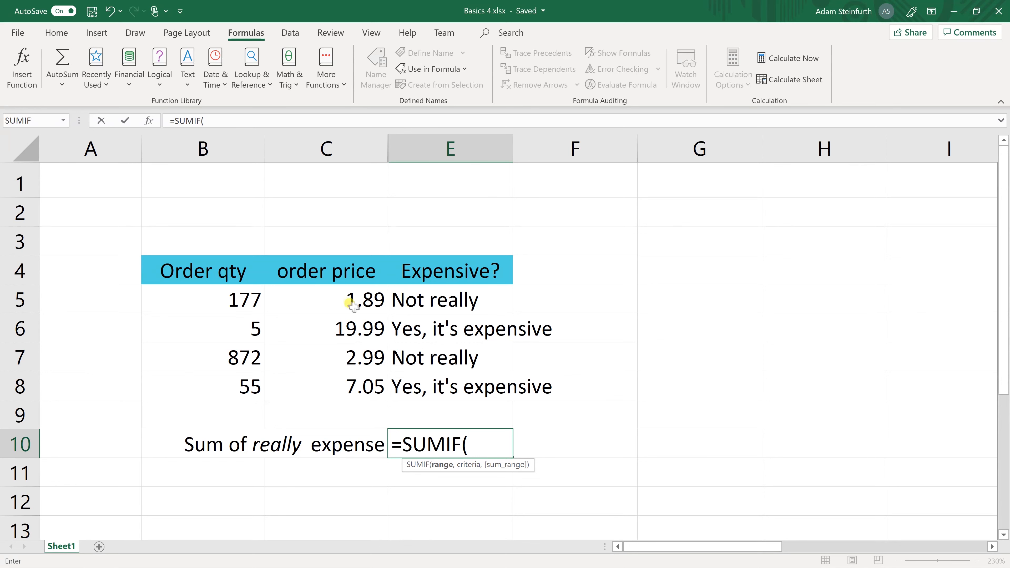
{"action": "left_click_drag", "start_coordinate": [344, 302], "coordinate": [346, 398]}
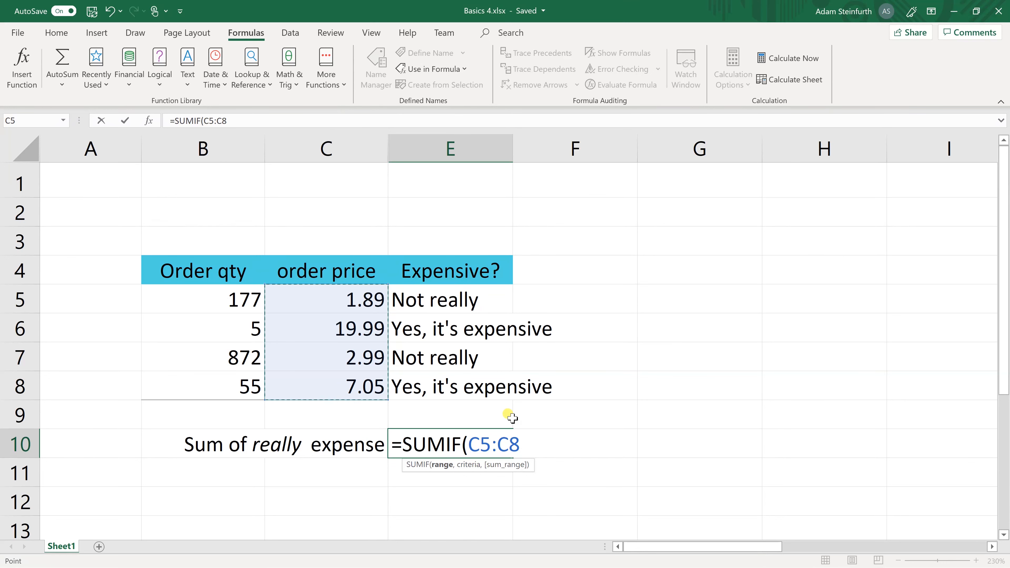
{"action": "type", "text": ",\">"}
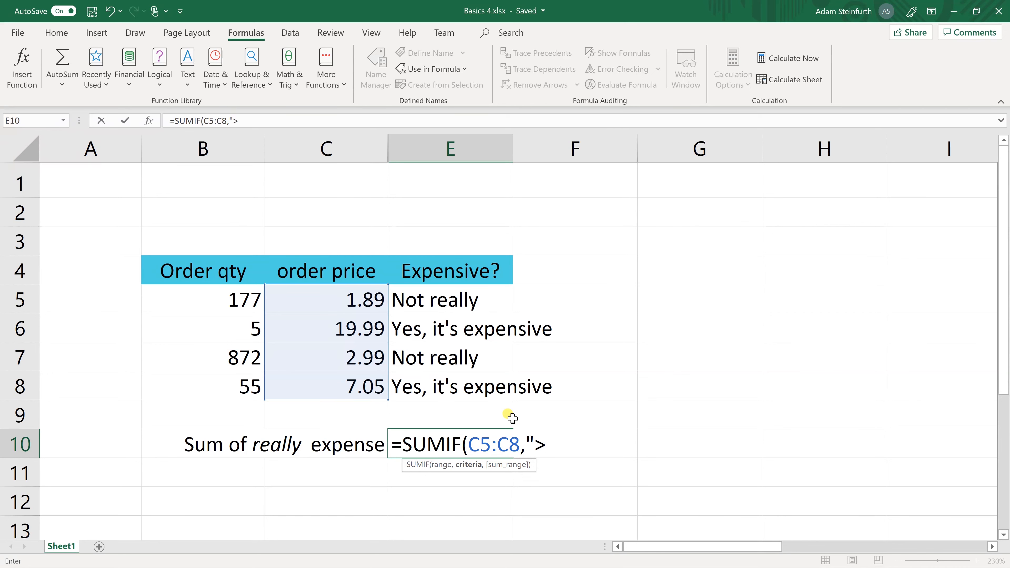
{"action": "type", "text": "10\","}
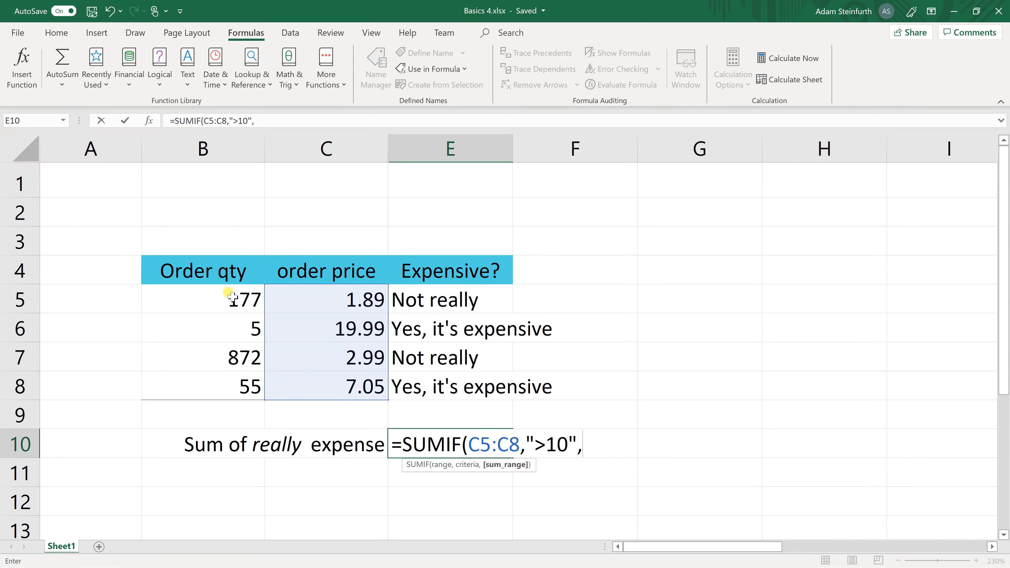
{"action": "left_click_drag", "start_coordinate": [308, 302], "coordinate": [320, 379]}
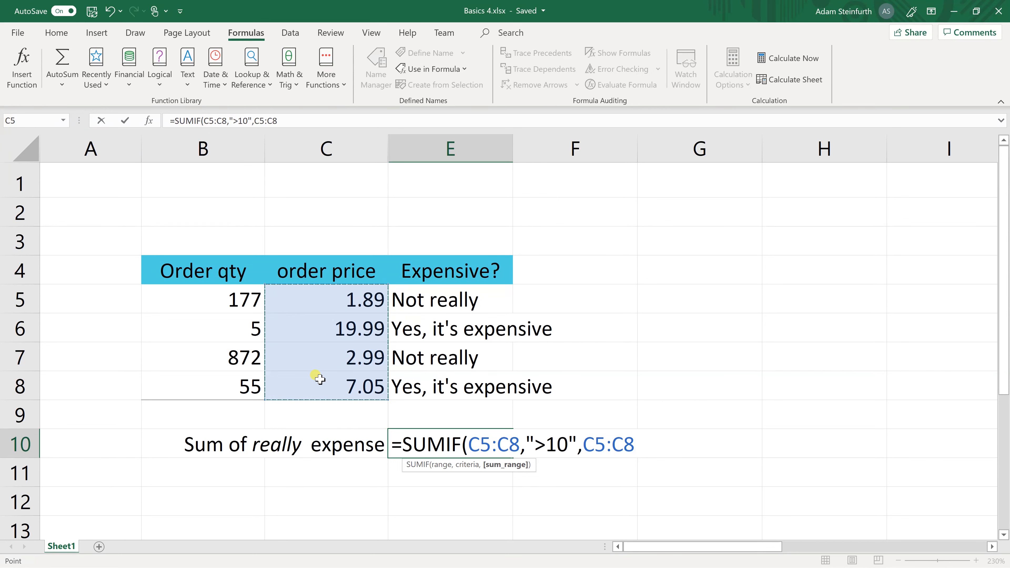
{"action": "type", "text": ")"}
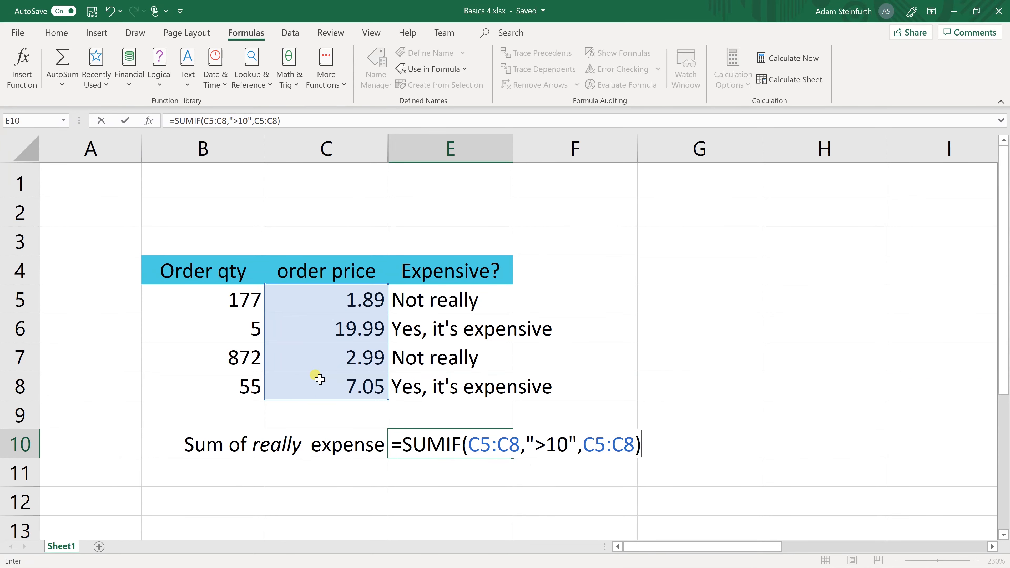
{"action": "key", "text": "Return"}
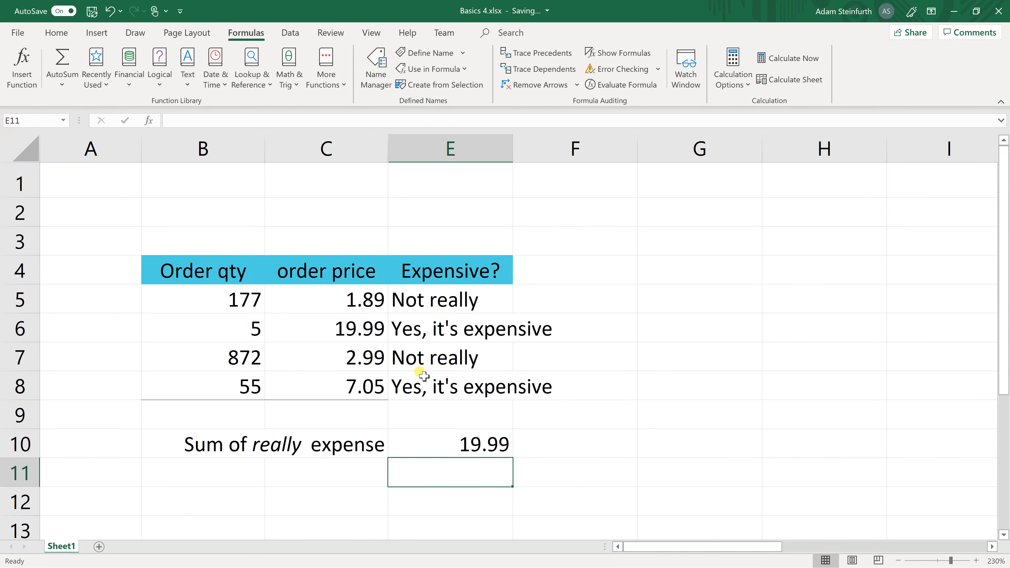
{"action": "left_click", "coordinate": [425, 443]}
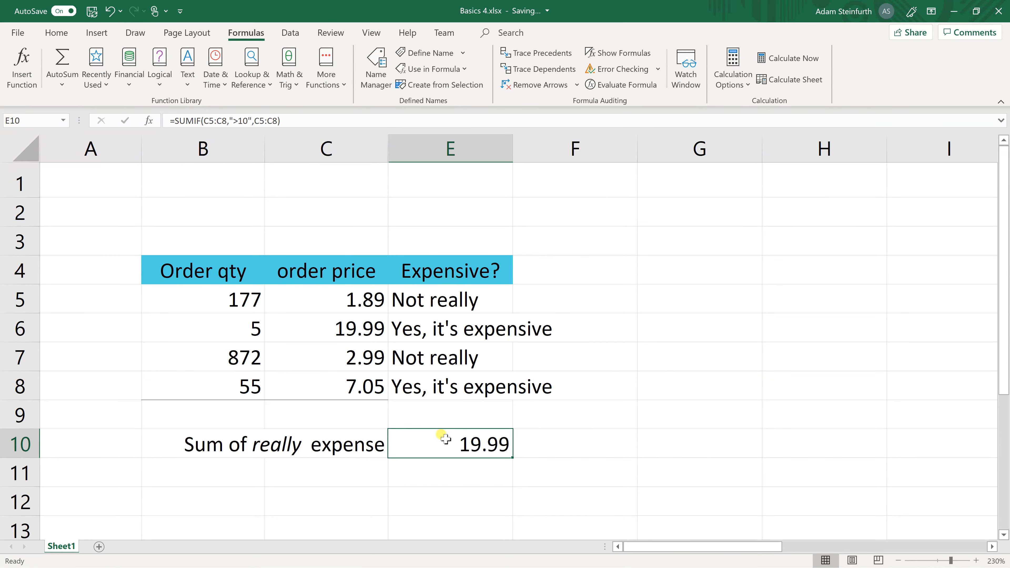
{"action": "left_click", "coordinate": [363, 332]}
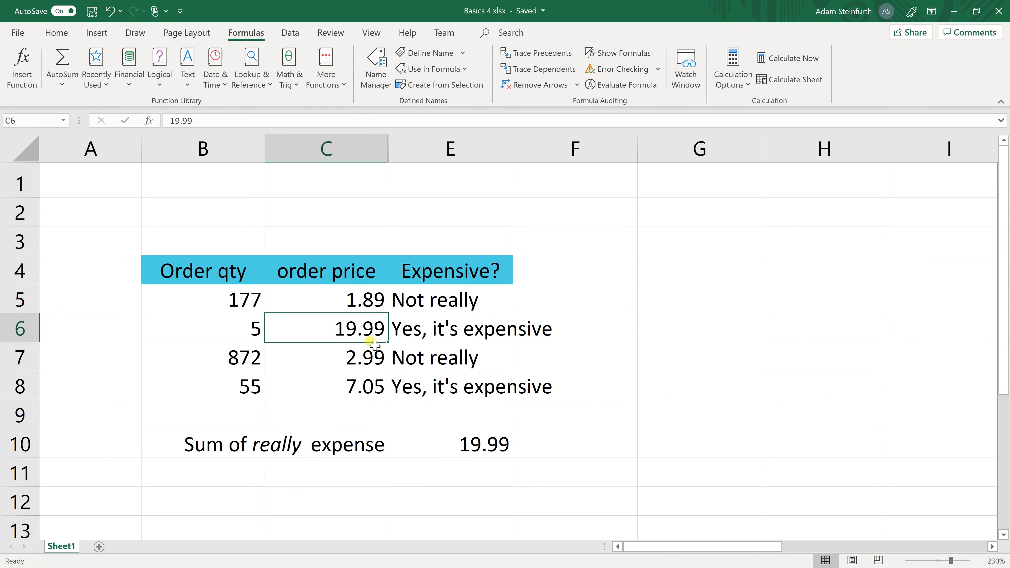
Step: Review the First Name and Last Name entries and start the formula =CONCATENATE in L5 under Full Name
{"action": "left_click", "coordinate": [992, 547]}
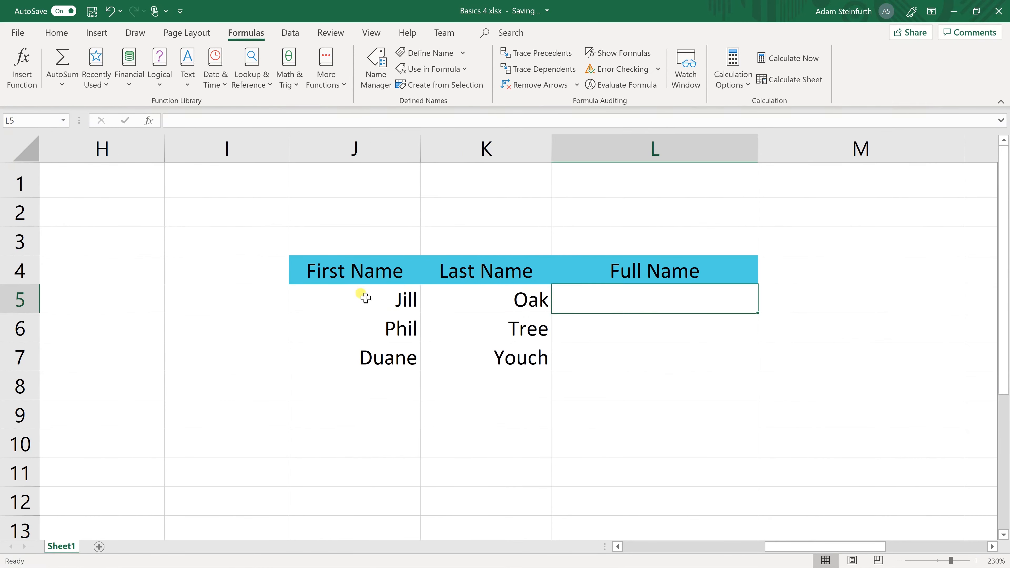
{"action": "left_click_drag", "start_coordinate": [365, 298], "coordinate": [366, 356]}
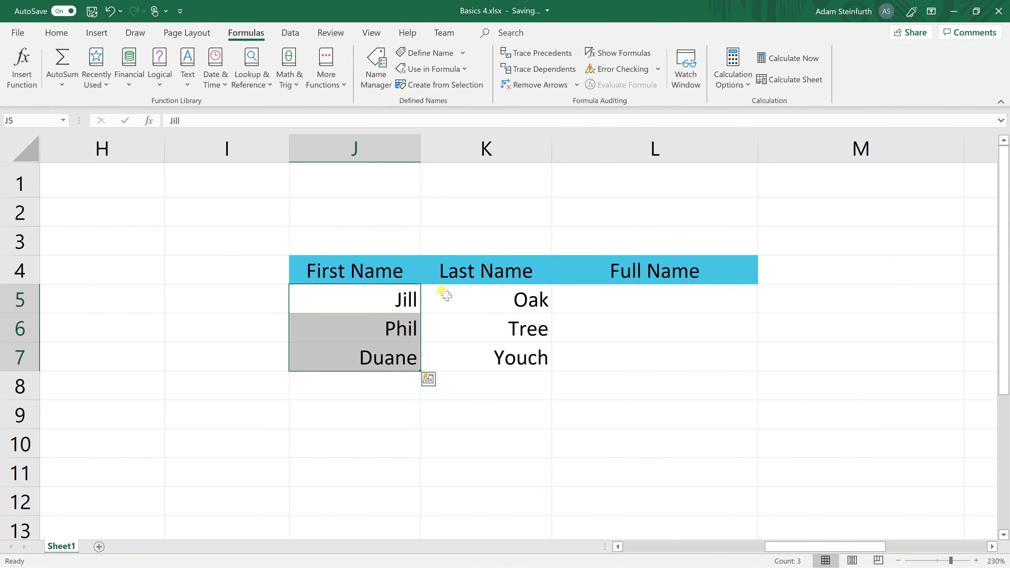
{"action": "left_click_drag", "start_coordinate": [444, 294], "coordinate": [455, 356]}
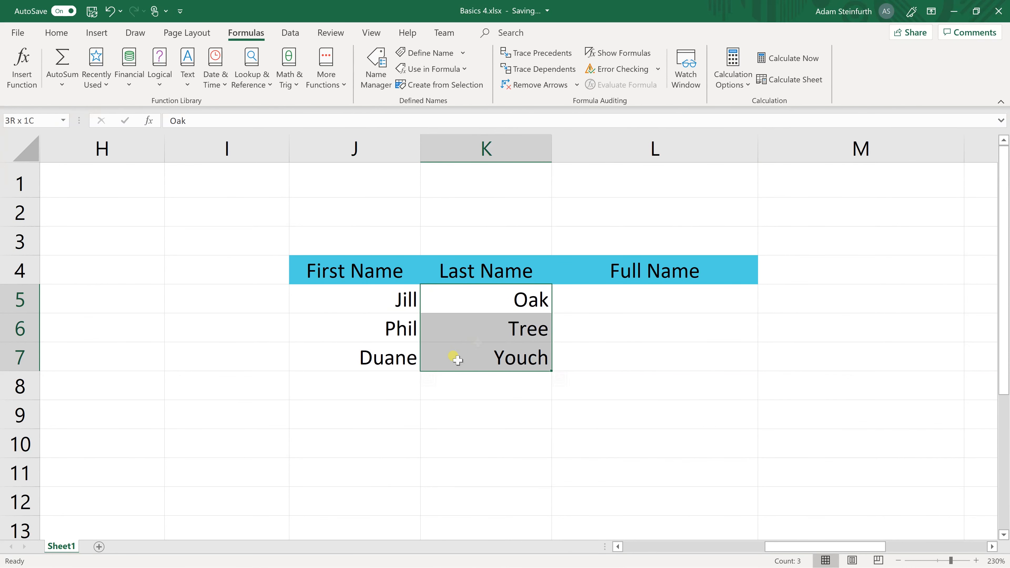
{"action": "left_click", "coordinate": [575, 295]}
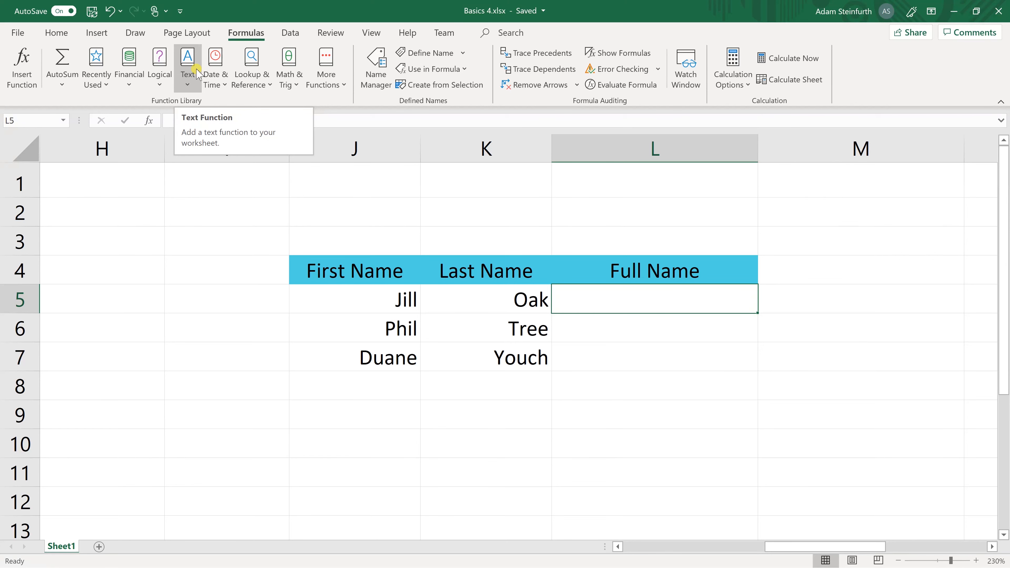
{"action": "type", "text": "="}
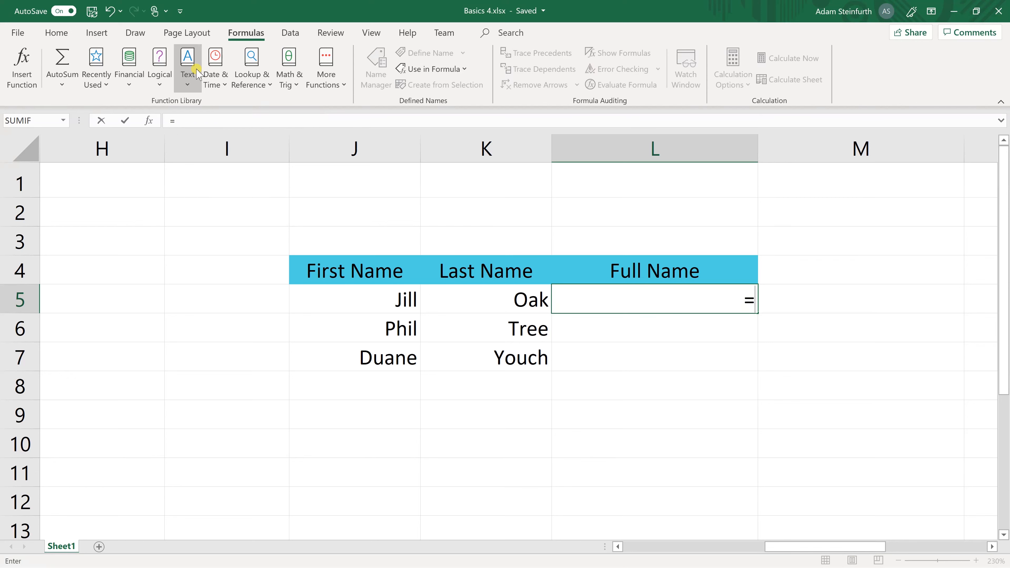
{"action": "type", "text": "CON"}
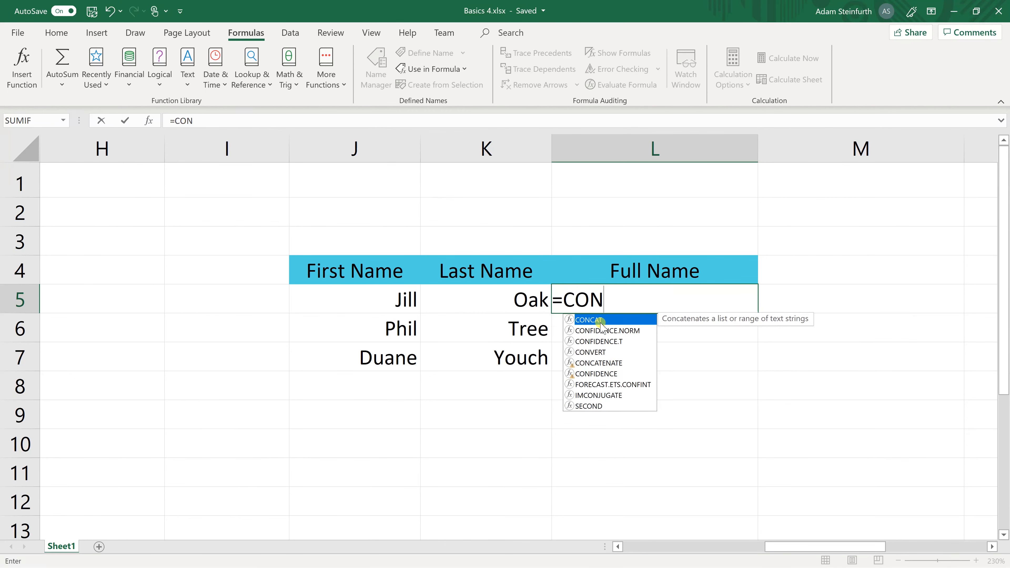
{"action": "type", "text": "CATENATE"}
{"action": "left_click", "coordinate": [510, 122]}
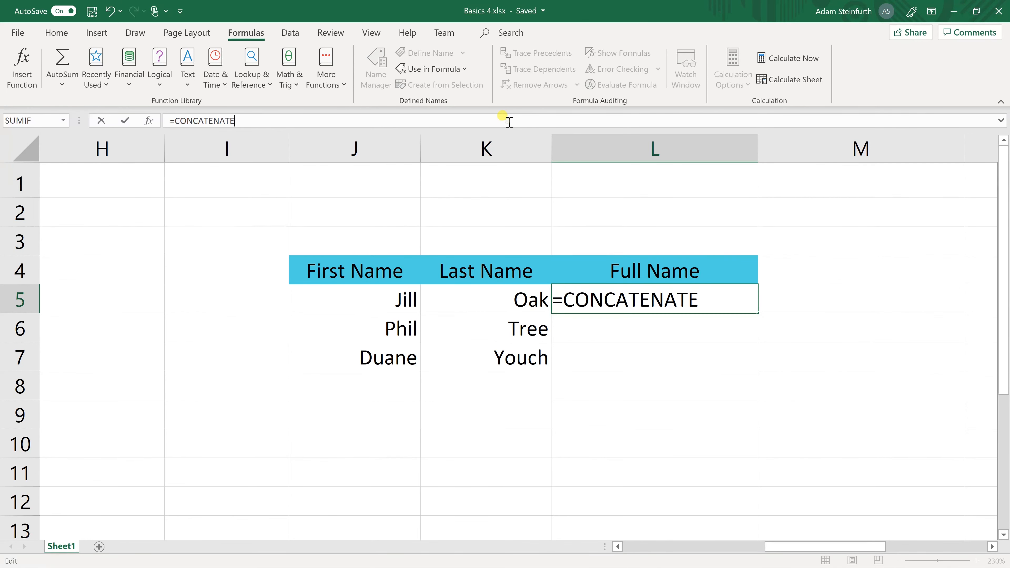
Step: Shorten the function name in L5's formula to CONCAT
{"action": "key", "text": "BackSpace"}
{"action": "key", "text": "BackSpace"}
{"action": "key", "text": "BackSpace"}
{"action": "key", "text": "BackSpace"}
{"action": "key", "text": "BackSpace"}
{"action": "key", "text": "BackSpace"}
{"action": "key", "text": "BackSpace"}
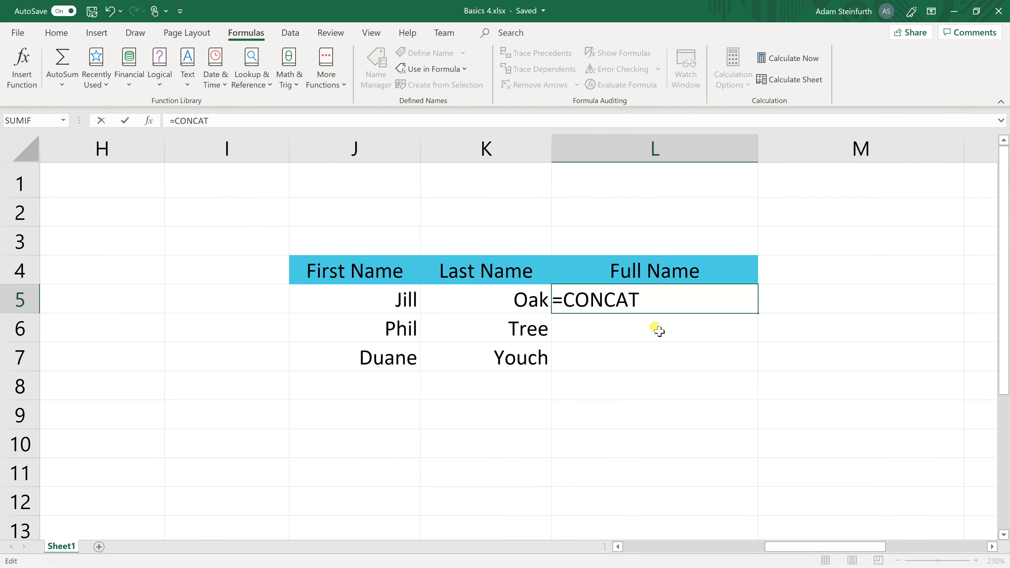
Step: Complete L5's formula as =CONCAT(J5," ",K5) to join the first and last names with a space between them
{"action": "type", "text": "("}
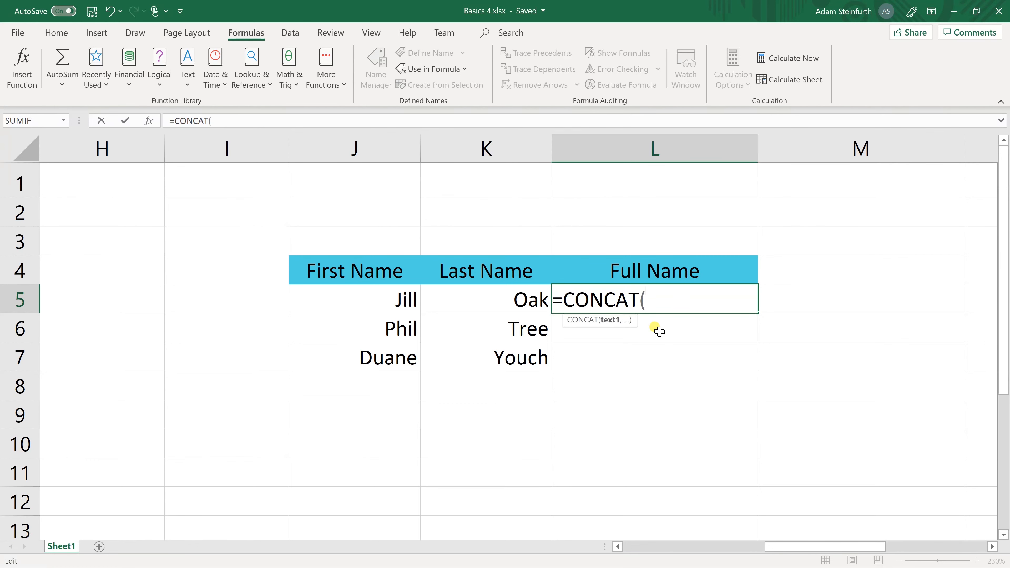
{"action": "left_click", "coordinate": [397, 301]}
{"action": "type", "text": ","}
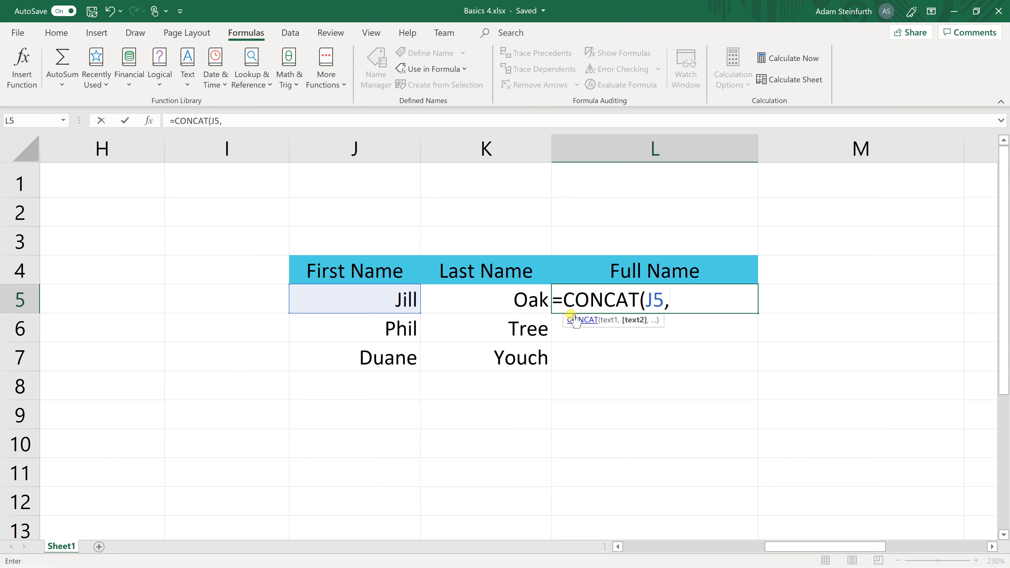
{"action": "type", "text": "\""}
{"action": "type", "text": "\","}
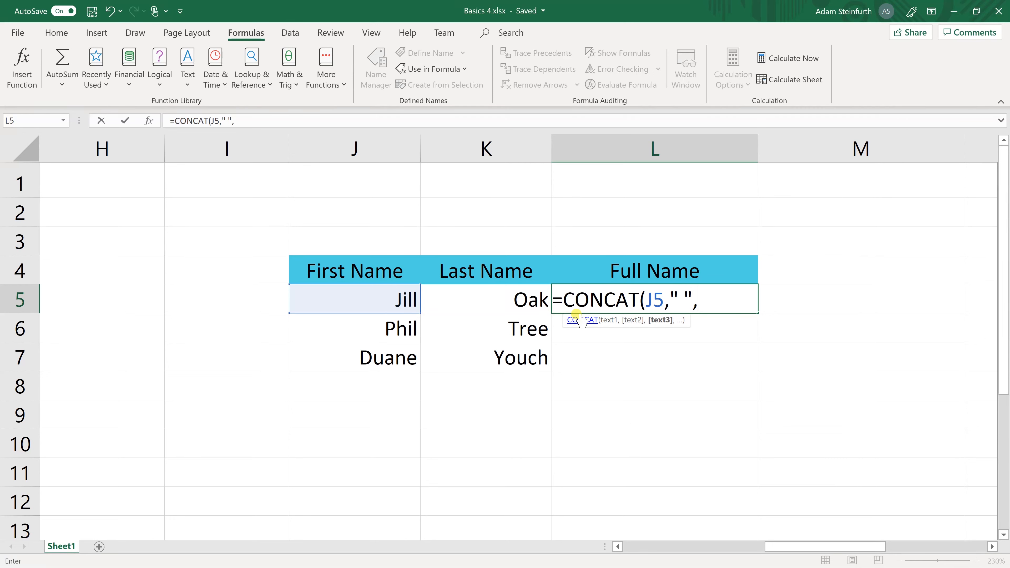
{"action": "type", "text": "k"}
{"action": "key", "text": "BackSpace"}
{"action": "type", "text": "K"}
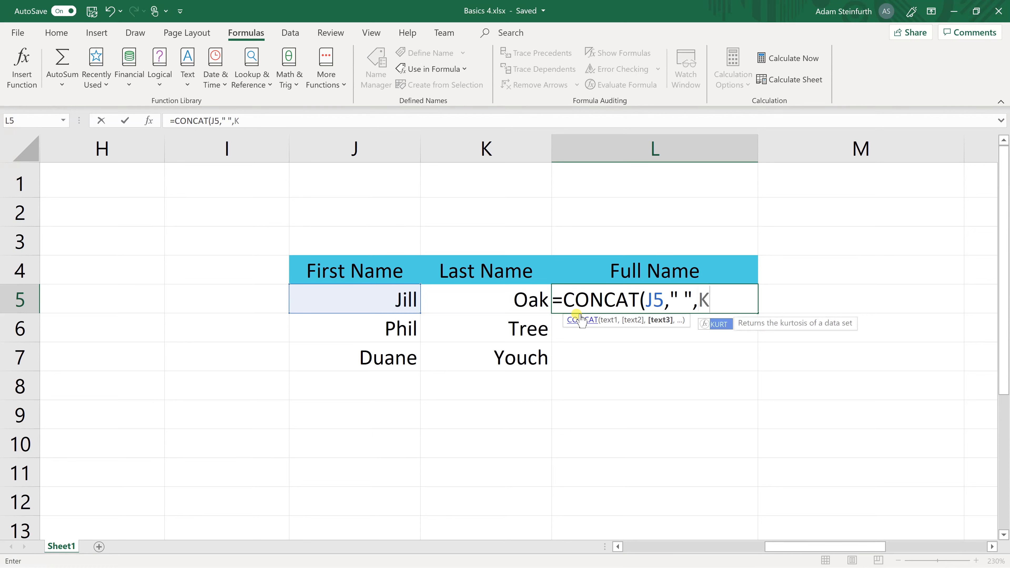
{"action": "type", "text": "5"}
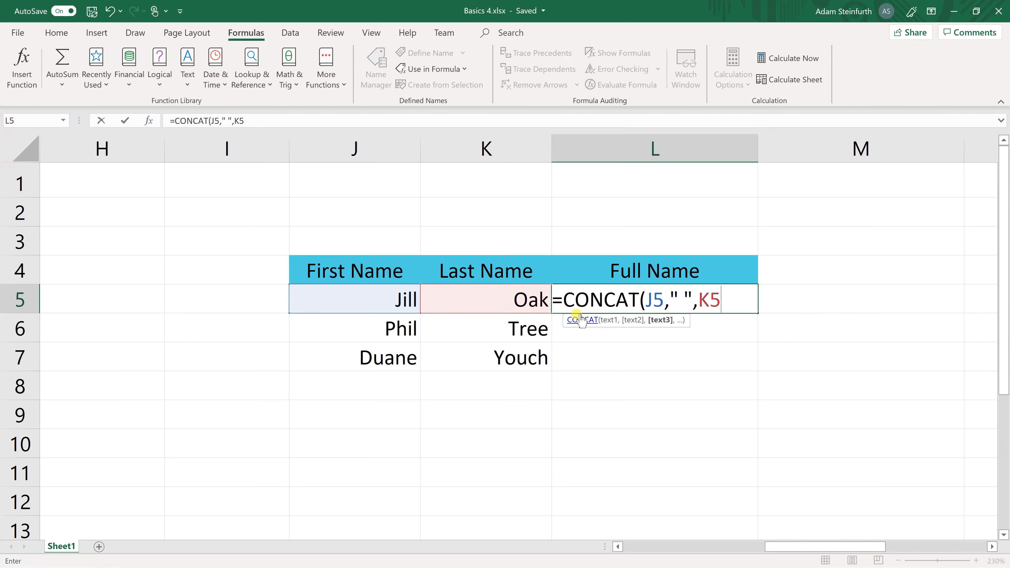
{"action": "type", "text": ")"}
{"action": "key", "text": "Return"}
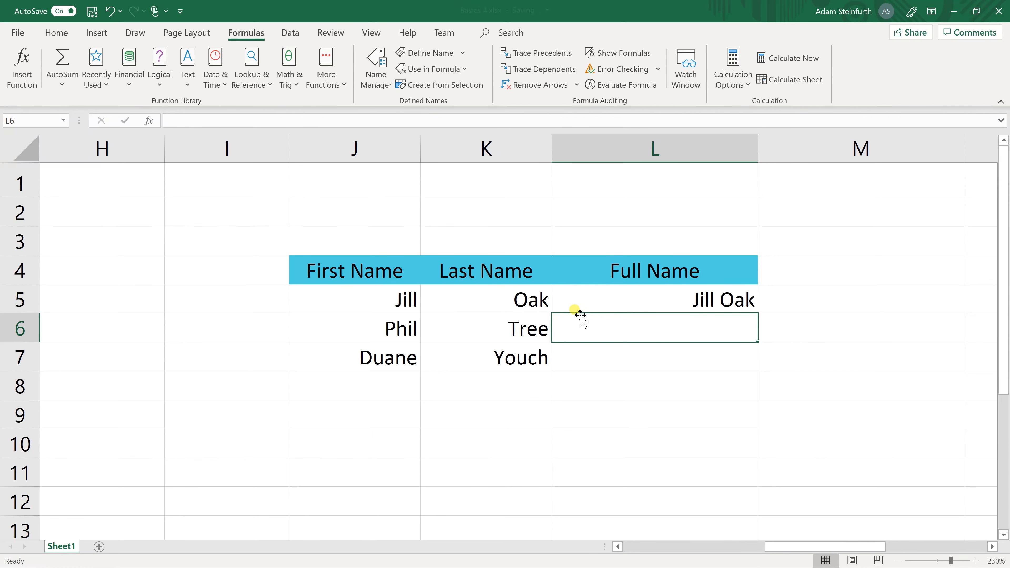
Step: Copy the CONCAT formula from L5 down through L7 in the Full Name column
{"action": "left_click", "coordinate": [736, 301]}
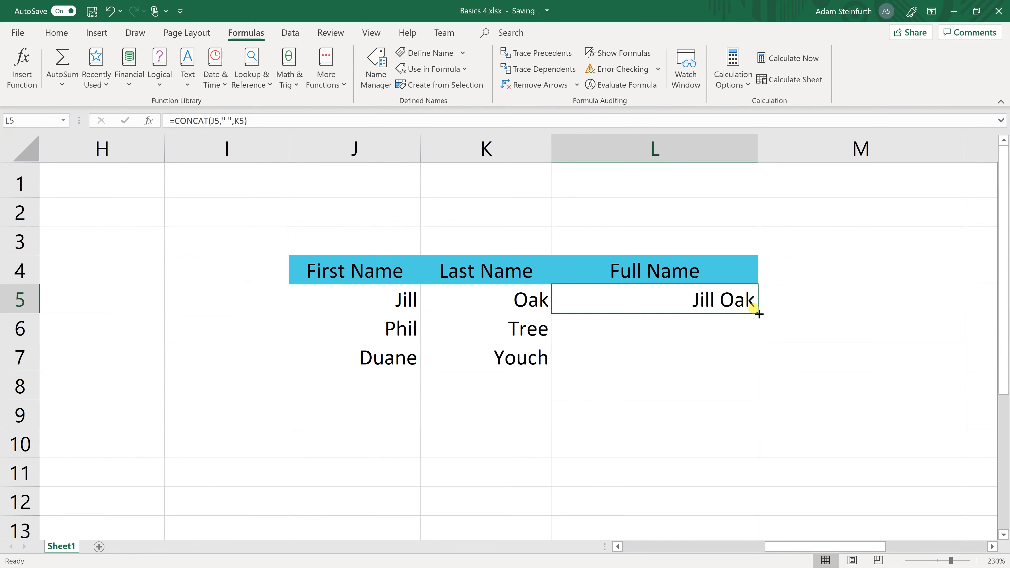
{"action": "left_click_drag", "start_coordinate": [757, 312], "coordinate": [751, 358]}
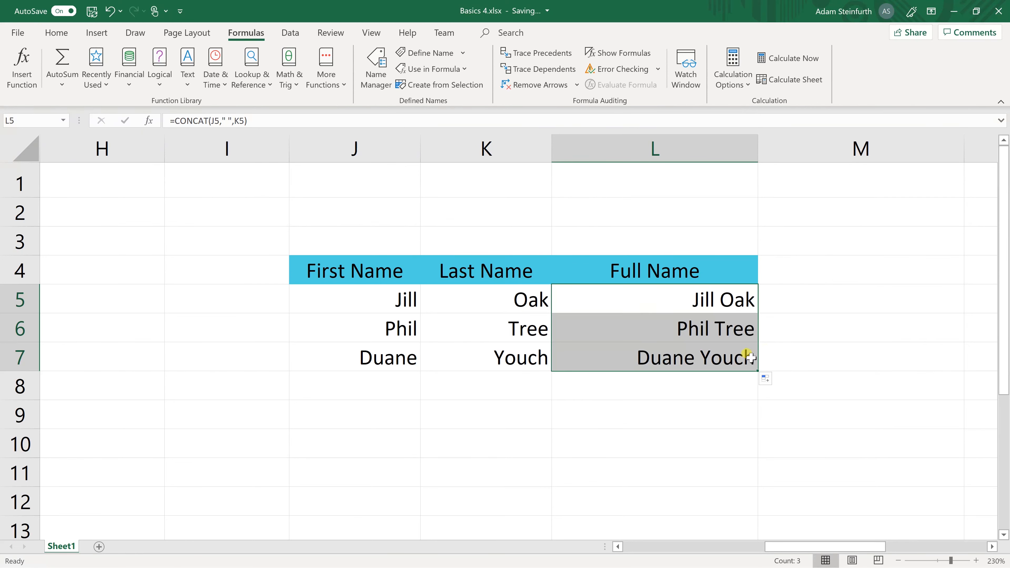
{"action": "left_click", "coordinate": [779, 367]}
Step: Calculate the first row's # of workdays in R5 with =NETWORKDAYS(P5,Q5), using its start and end dates
{"action": "key", "text": "Right"}
{"action": "key", "text": "Right"}
{"action": "key", "text": "Right"}
{"action": "key", "text": "Right"}
{"action": "key", "text": "Right"}
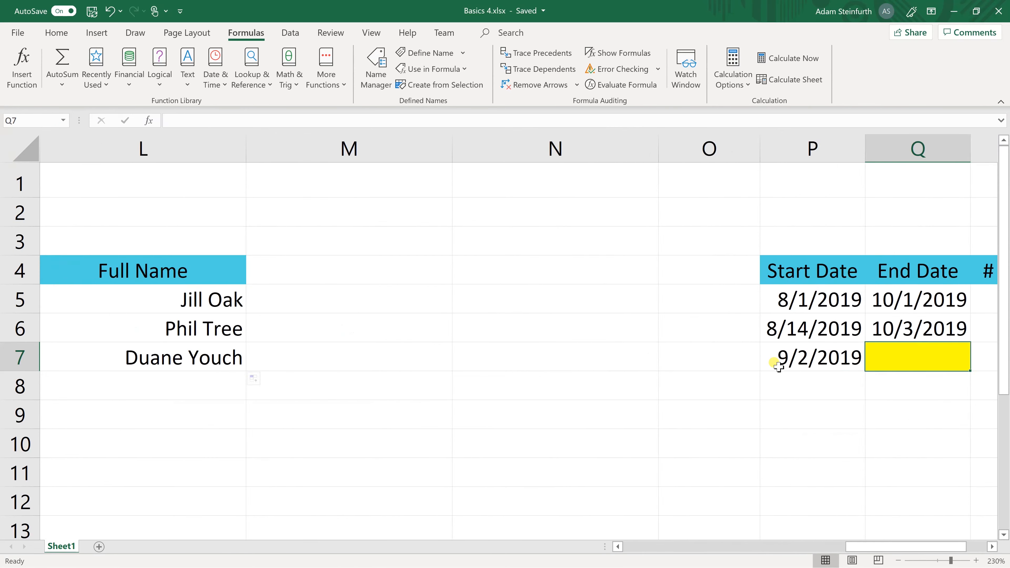
{"action": "key", "text": "Right"}
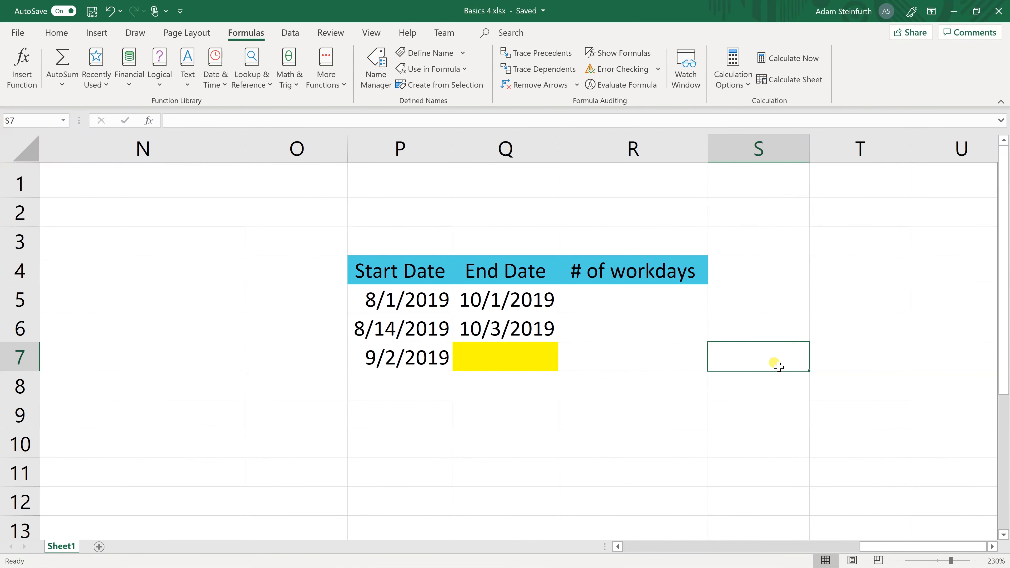
{"action": "key", "text": "Left"}
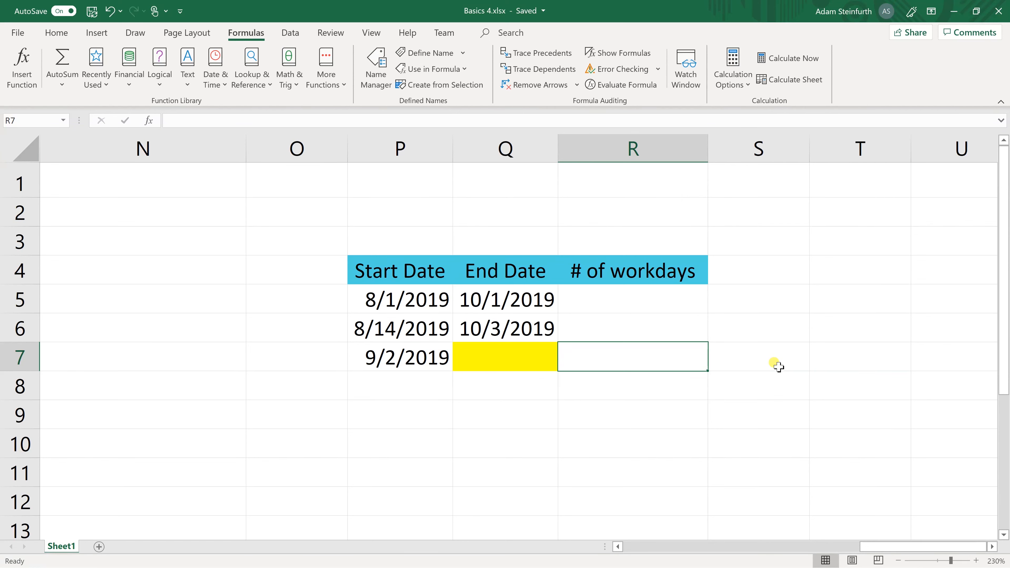
{"action": "key", "text": "Up"}
{"action": "key", "text": "Up"}
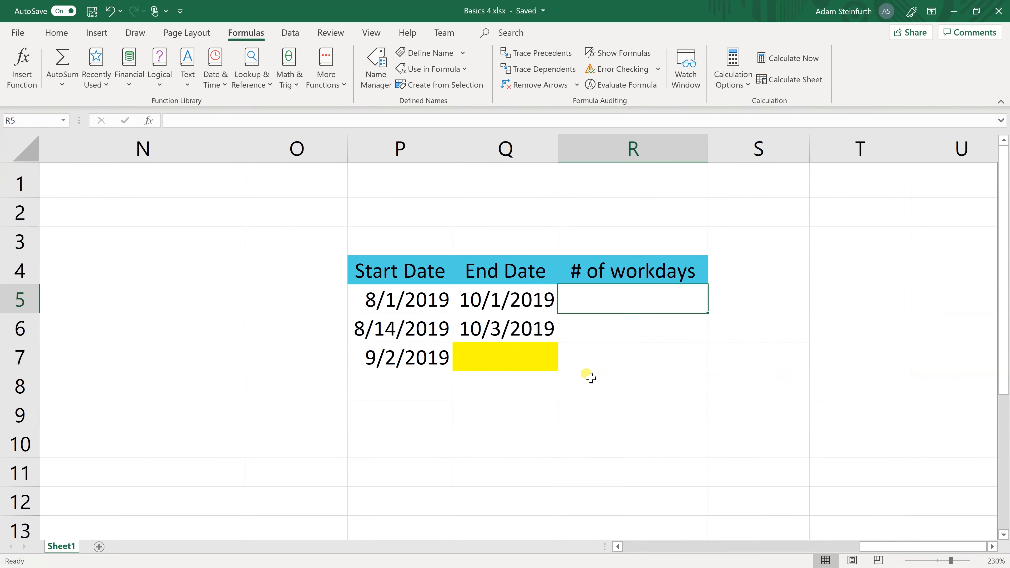
{"action": "type", "text": "=NETW"}
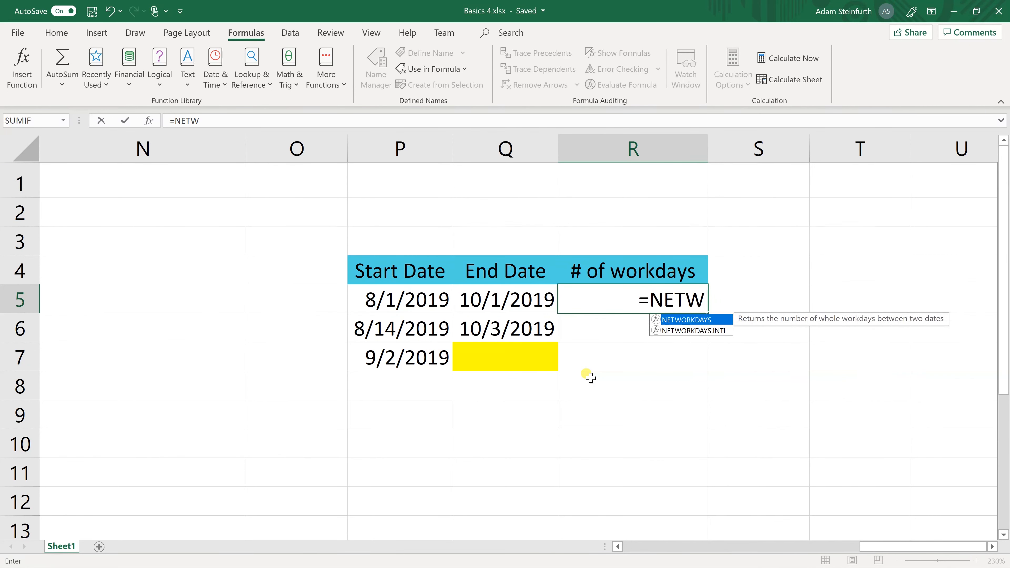
{"action": "type", "text": "ORKDAYS("}
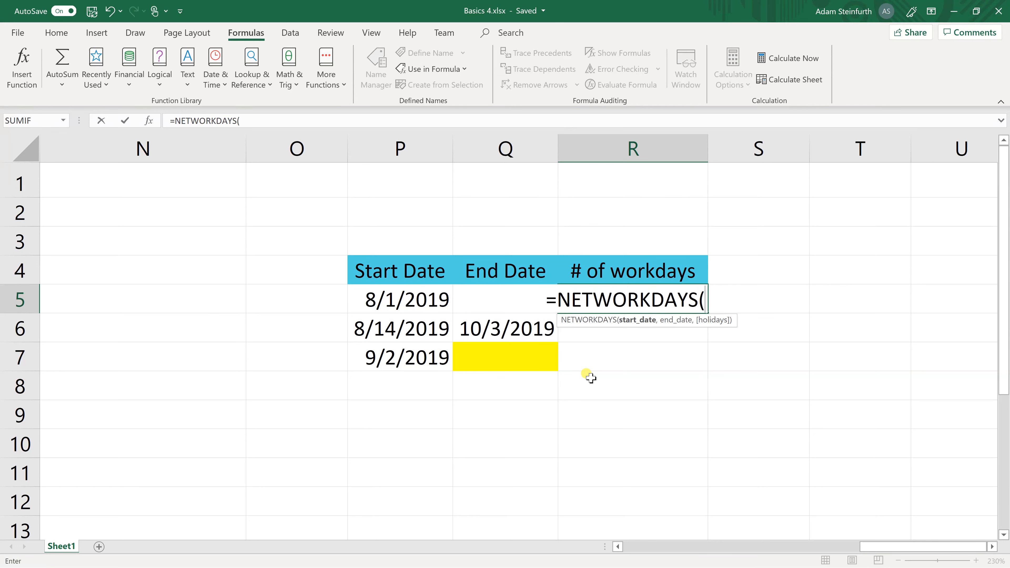
{"action": "left_click", "coordinate": [422, 300]}
{"action": "type", "text": ","}
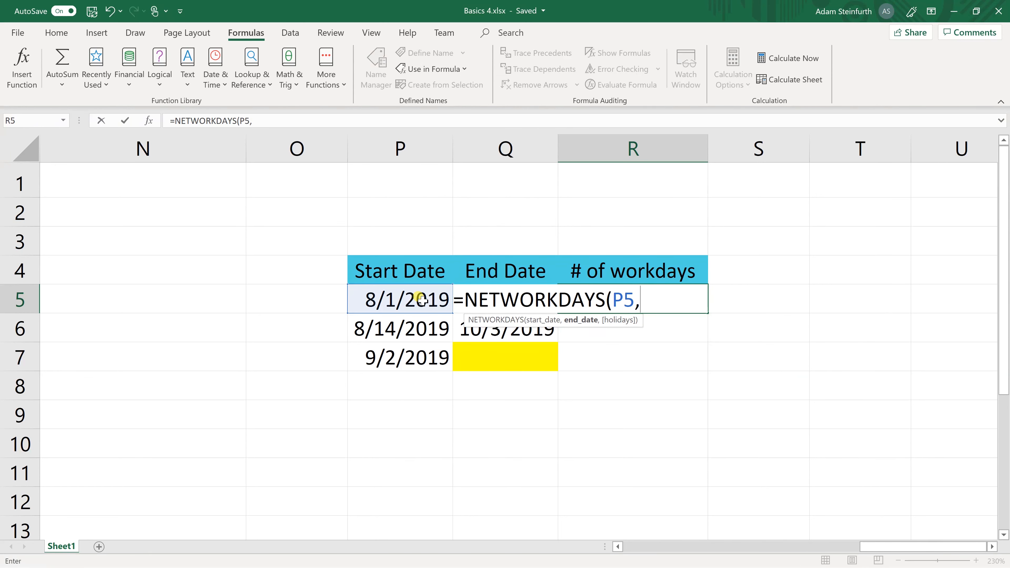
{"action": "type", "text": "Q5)"}
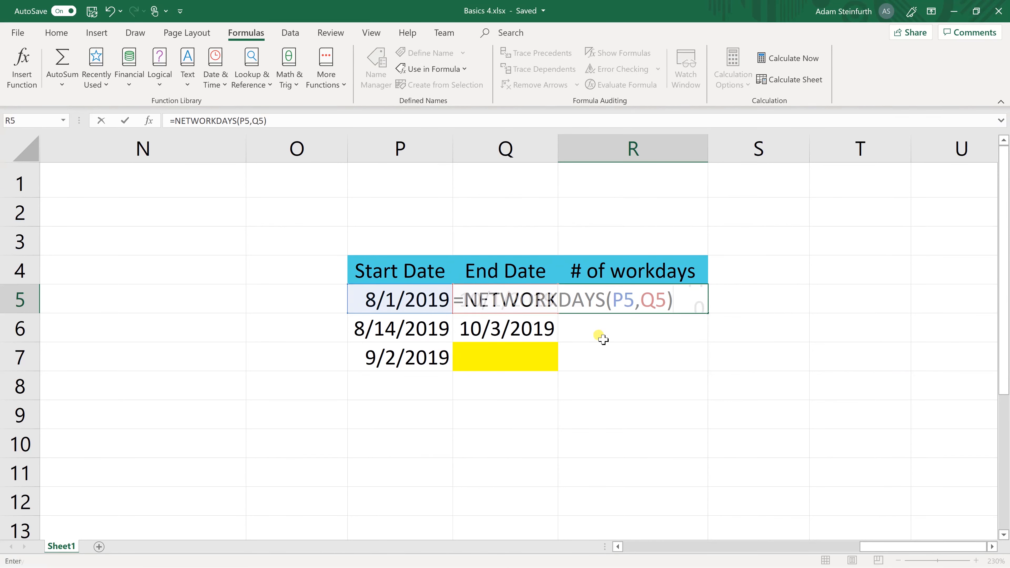
{"action": "key", "text": "Return"}
Step: Copy the NETWORKDAYS formula from R5 down through R7 and inspect the formula in R7
{"action": "left_click", "coordinate": [676, 302]}
{"action": "left_click_drag", "start_coordinate": [708, 313], "coordinate": [706, 372]}
{"action": "left_click", "coordinate": [640, 359]}
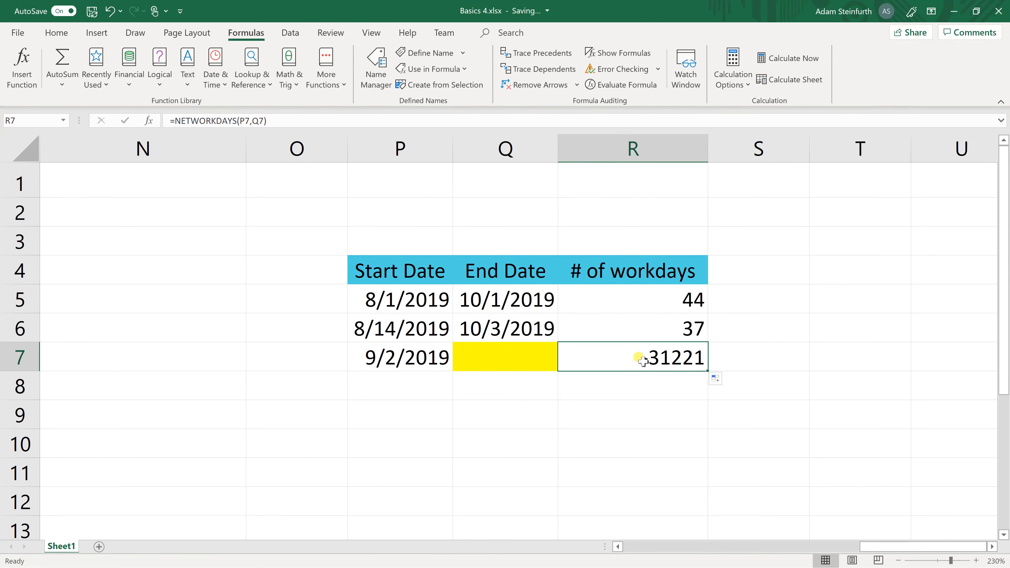
Step: Enter =TODAY() as the End Date in the yellow cell Q7 and check the workdays formula in R7
{"action": "left_click", "coordinate": [545, 360]}
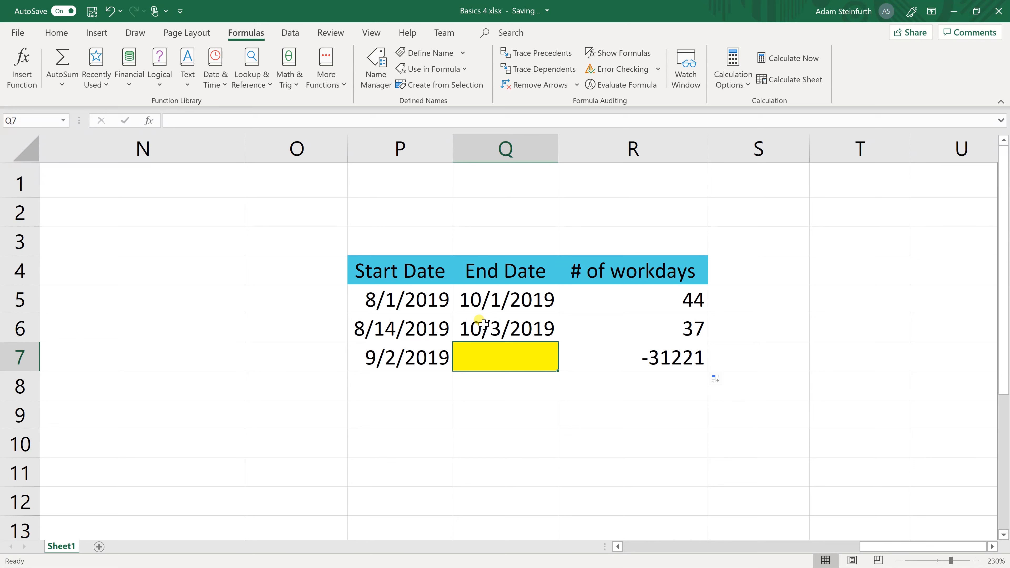
{"action": "type", "text": "=TODAY"}
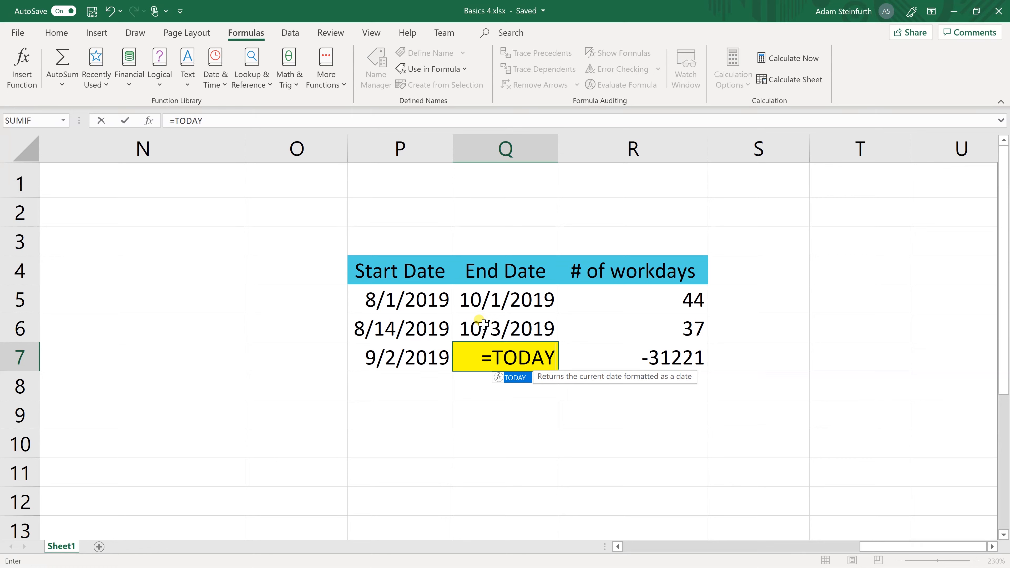
{"action": "type", "text": "()"}
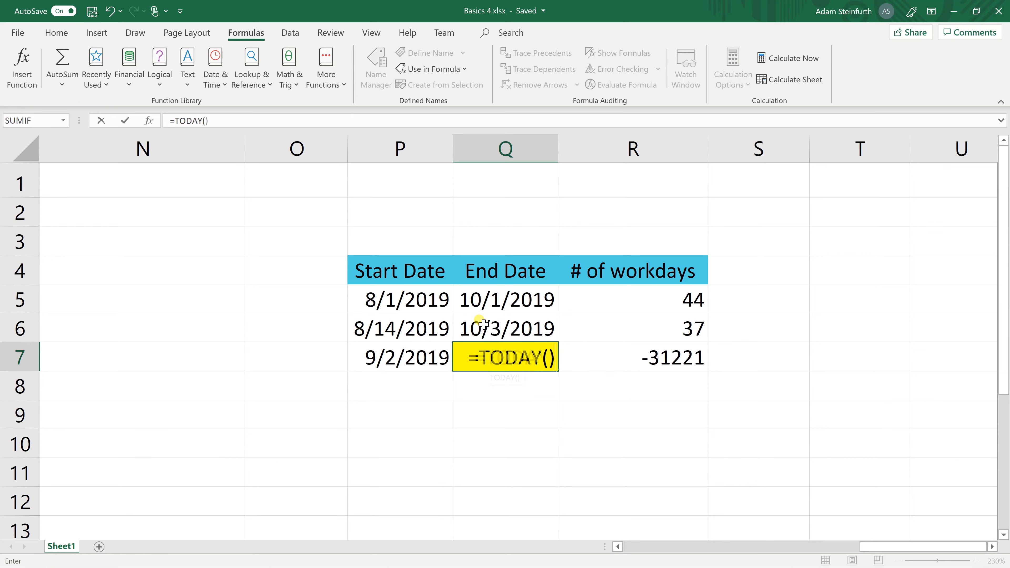
{"action": "key", "text": "Return"}
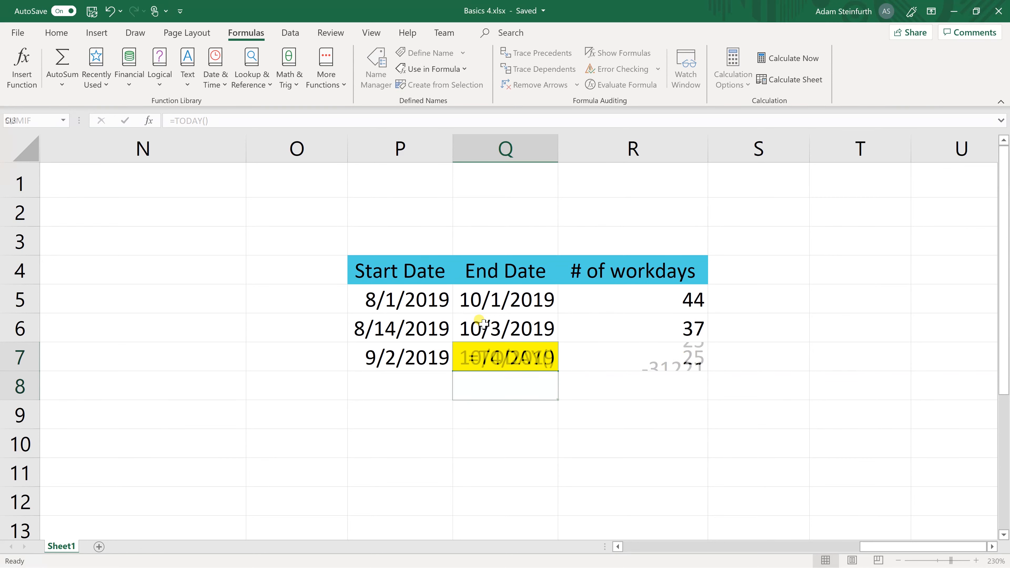
{"action": "left_click", "coordinate": [620, 354]}
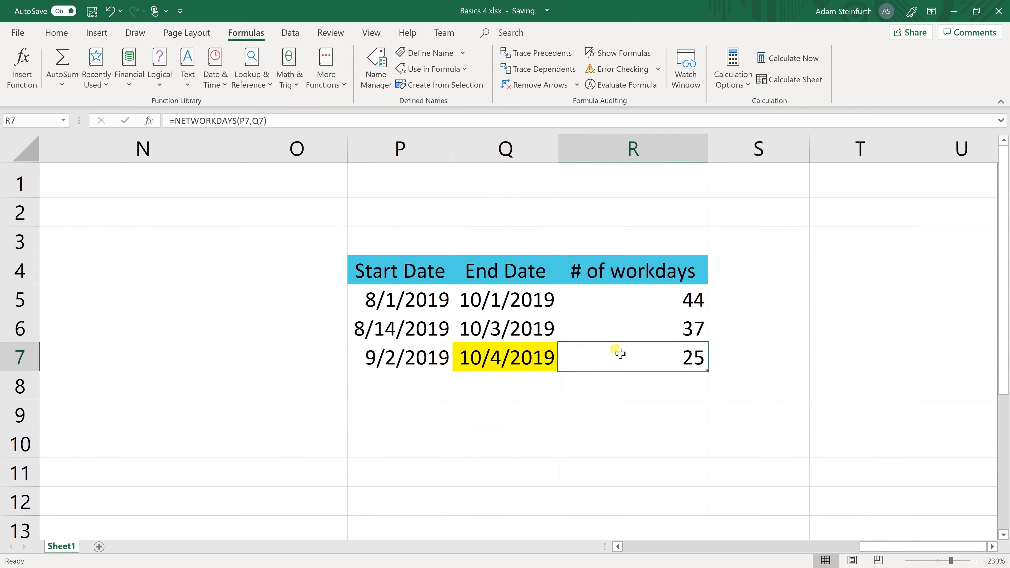
Step: Replace the Q7 reference in R7's NETWORKDAYS formula with the fixed end date "10/4/19"
{"action": "double_click", "coordinate": [640, 355]}
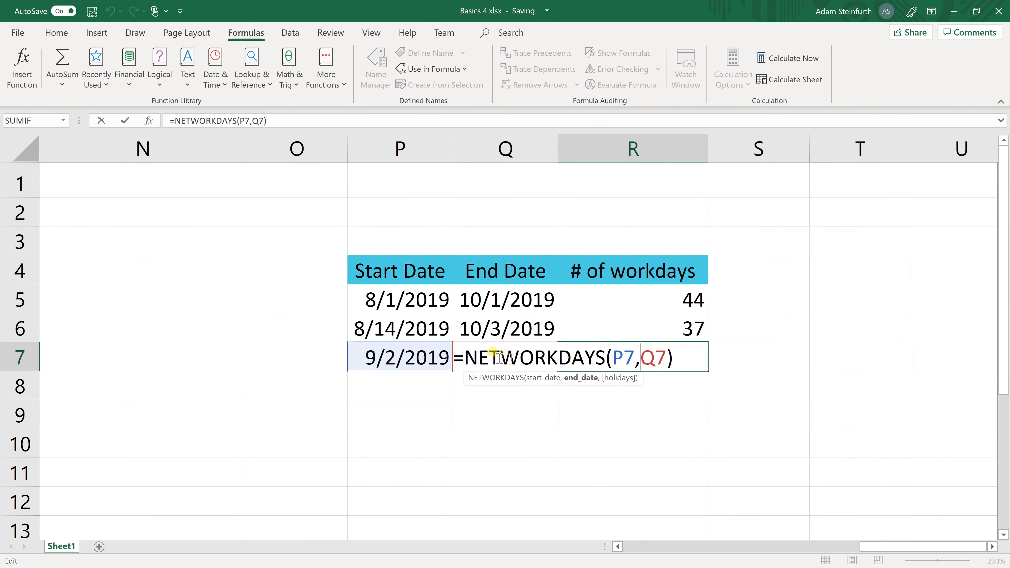
{"action": "left_click_drag", "start_coordinate": [478, 357], "coordinate": [667, 362]}
{"action": "left_click", "coordinate": [622, 360]}
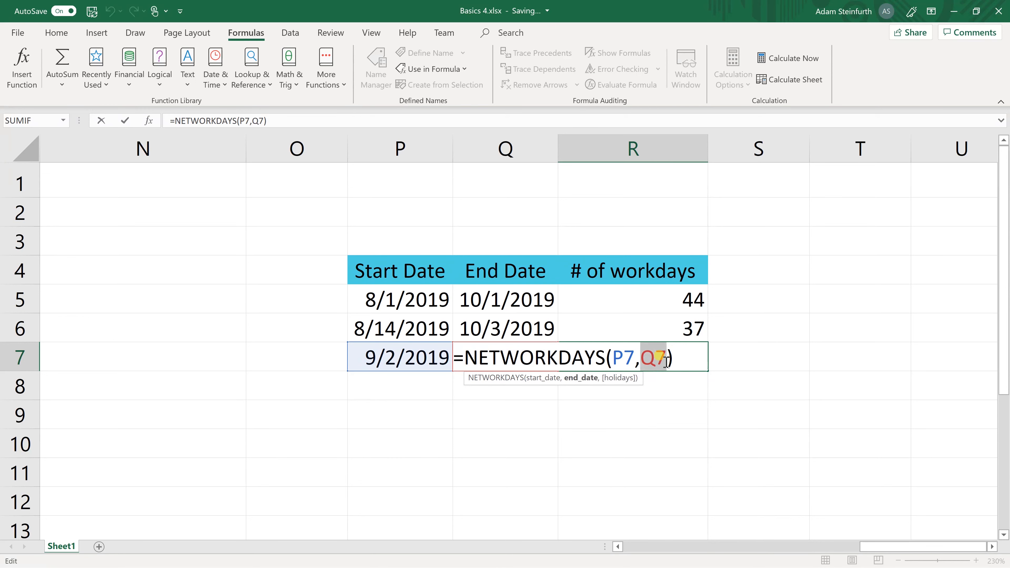
{"action": "type", "text": "\""}
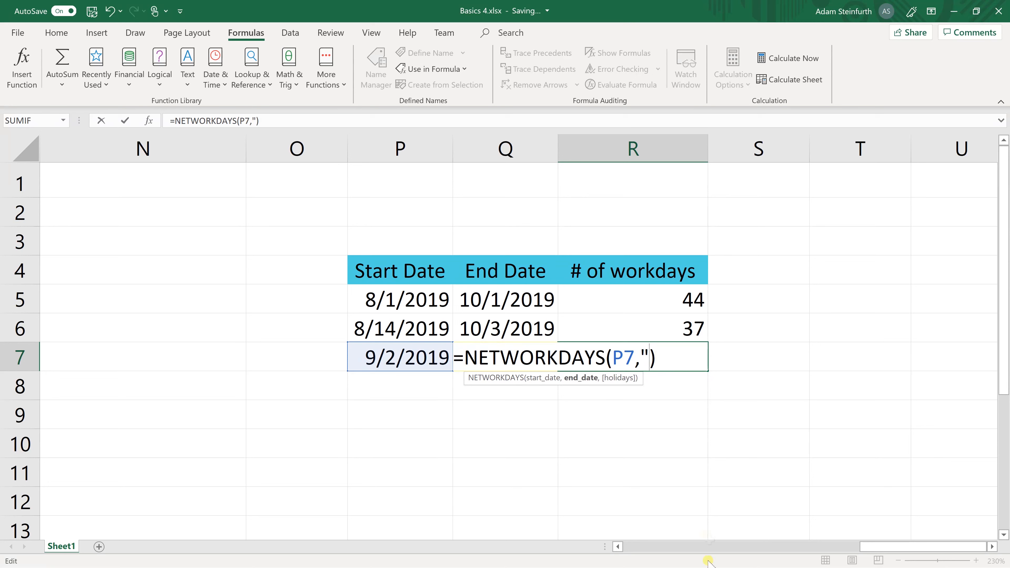
{"action": "type", "text": "10/4/1"}
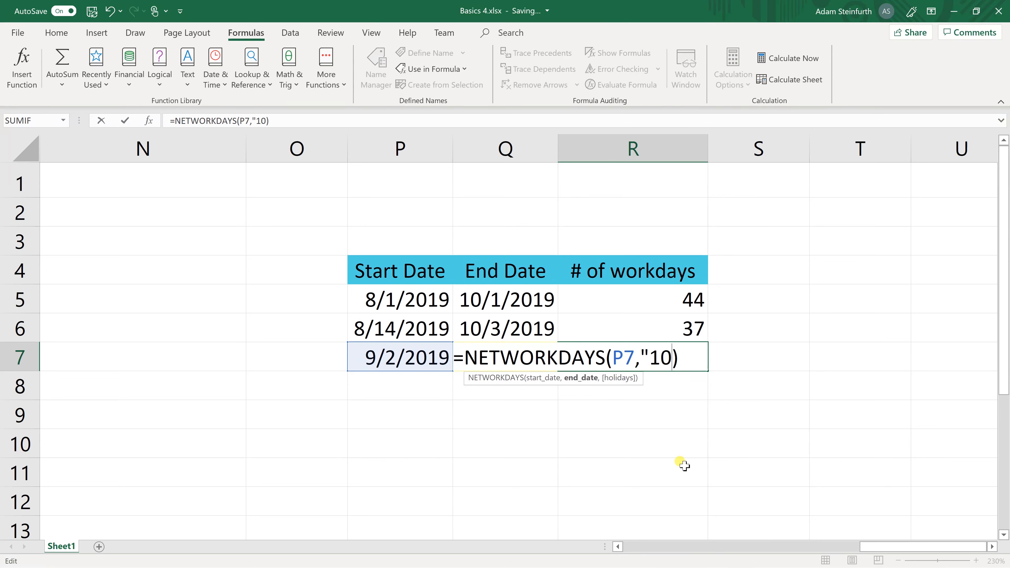
{"action": "type", "text": "9"}
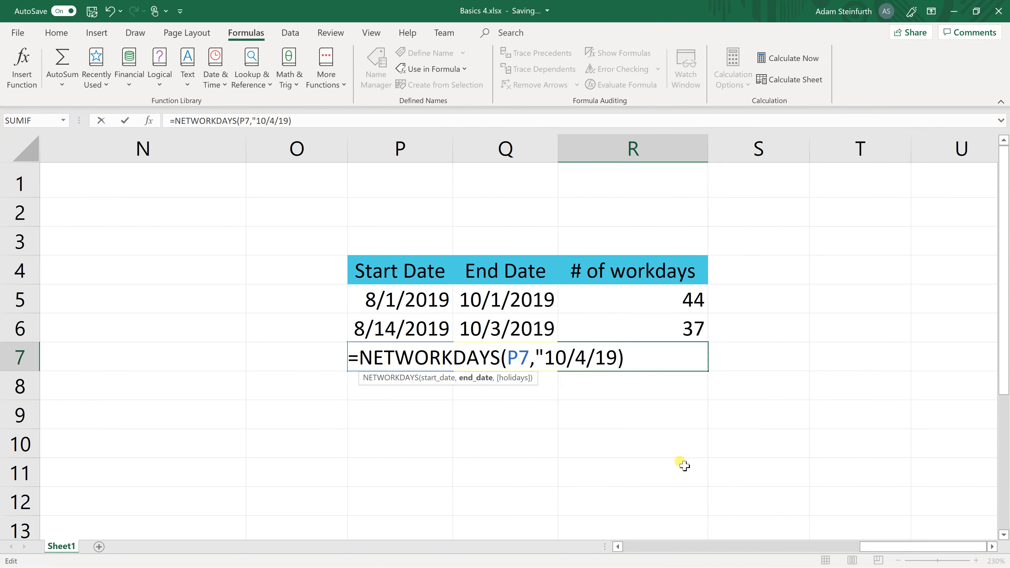
{"action": "key", "text": "Return"}
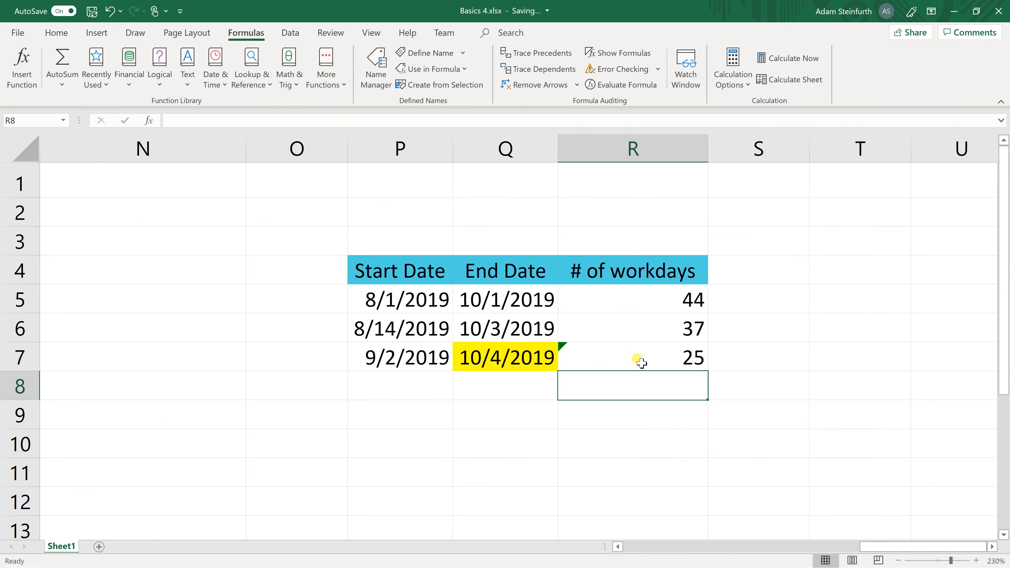
Step: Expand the year of the fixed end date in R7's formula so it reads "10/4/2019"
{"action": "left_click", "coordinate": [642, 363]}
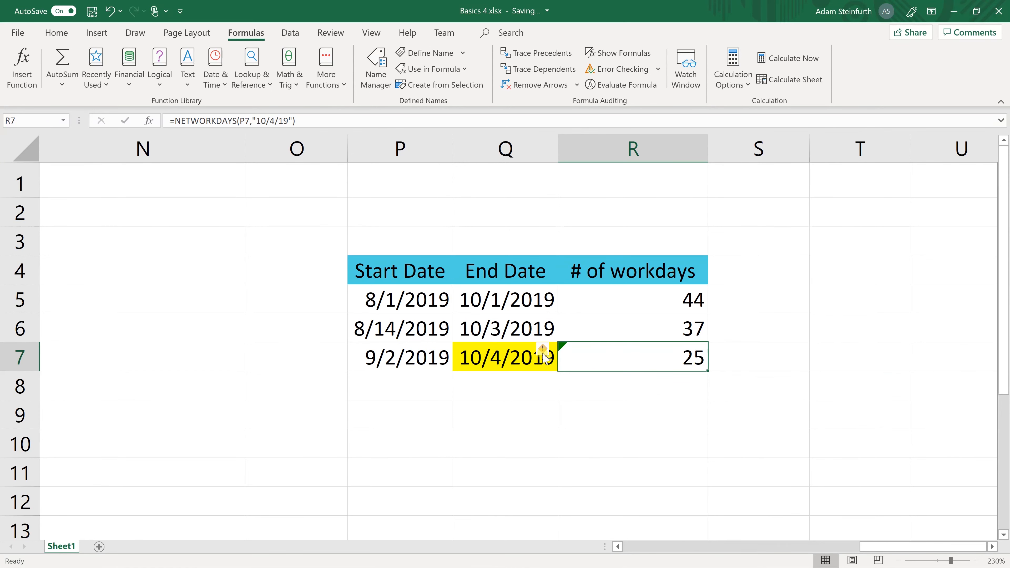
{"action": "double_click", "coordinate": [594, 354]}
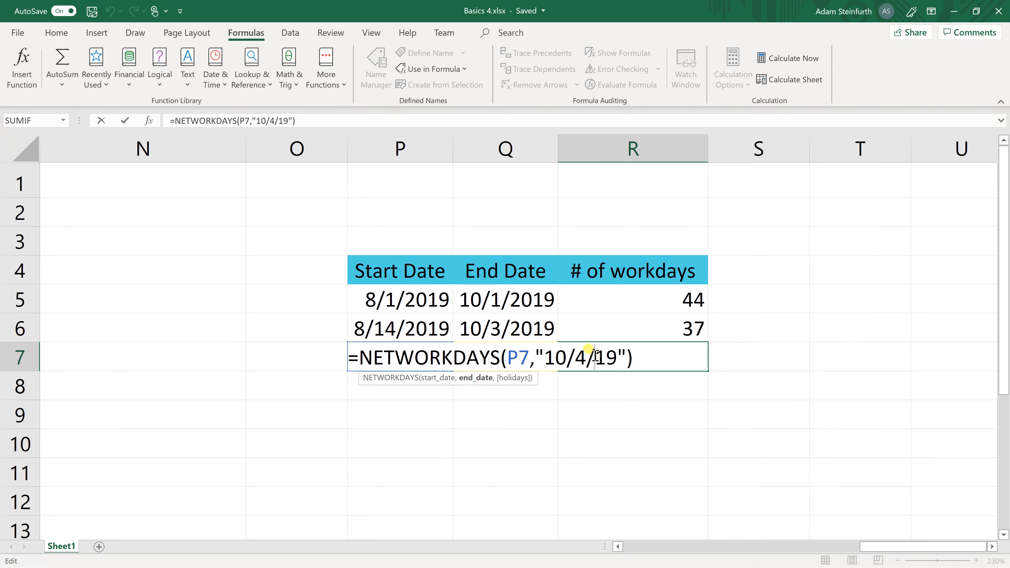
{"action": "type", "text": "20"}
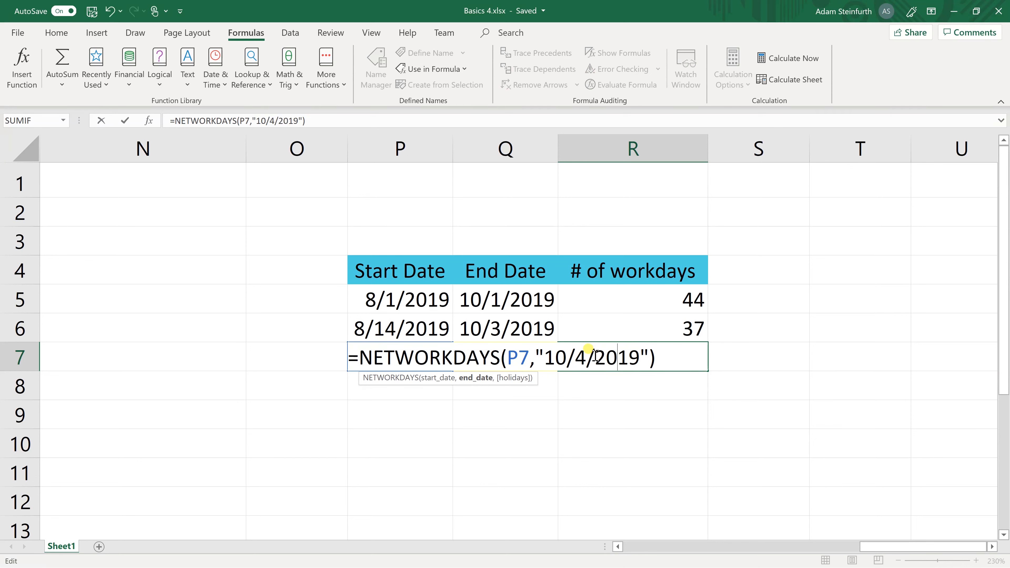
{"action": "key", "text": "Return"}
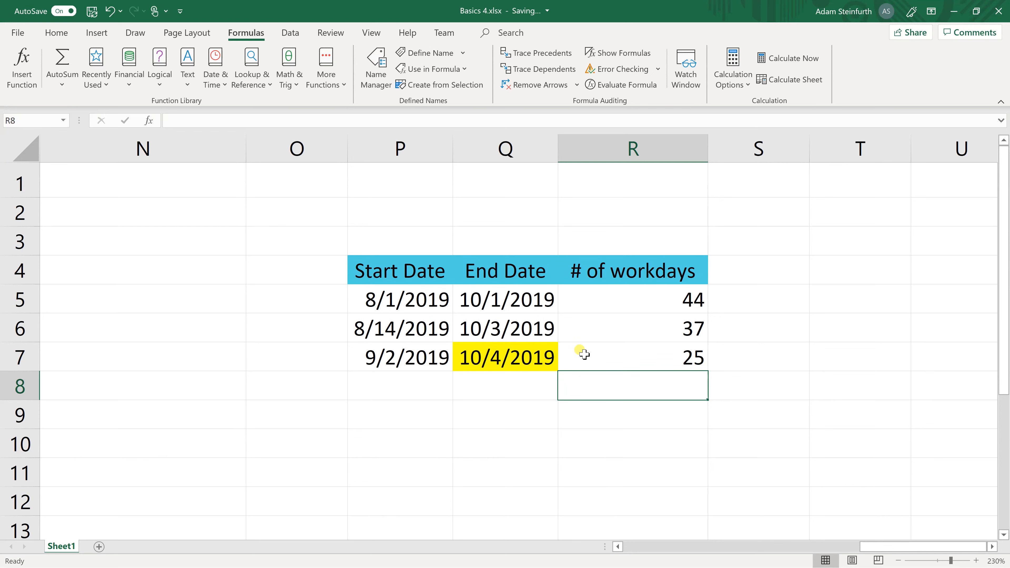
Step: Replace the fixed end date in R7 with TODAY() so the formula reads =NETWORKDAYS(P7,TODAY())
{"action": "double_click", "coordinate": [584, 354]}
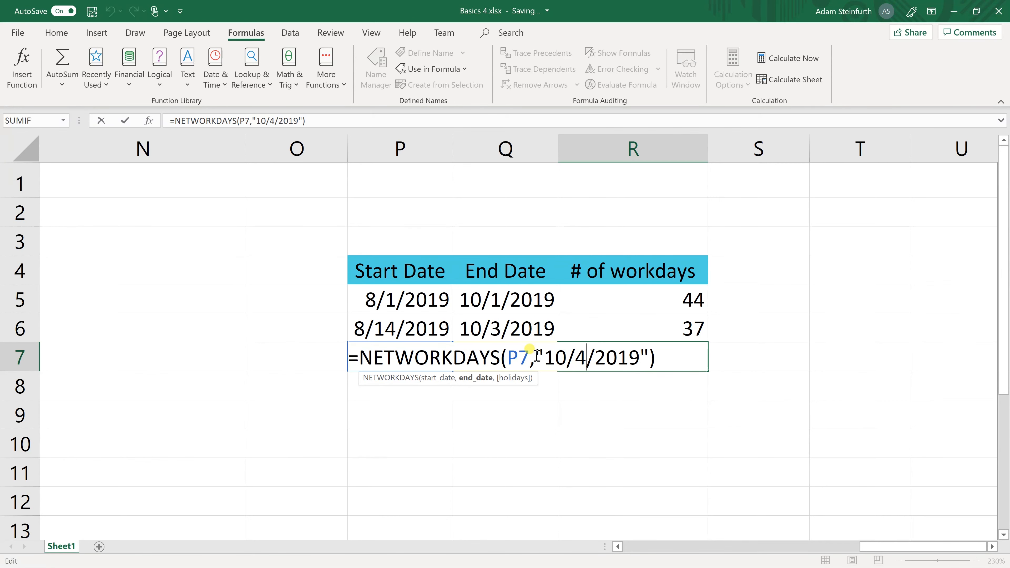
{"action": "left_click_drag", "start_coordinate": [535, 355], "coordinate": [647, 363]}
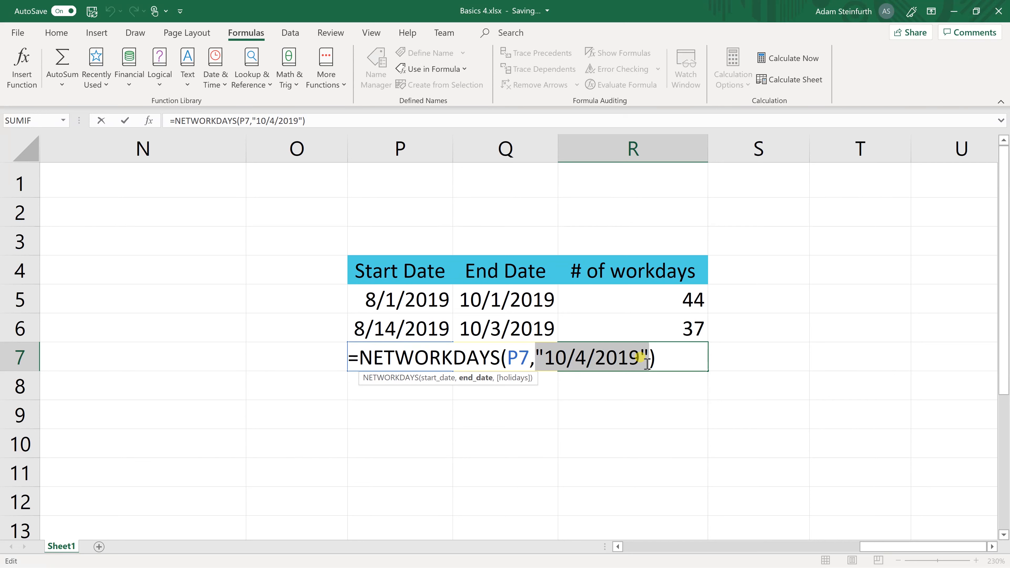
{"action": "type", "text": "TODAY()"}
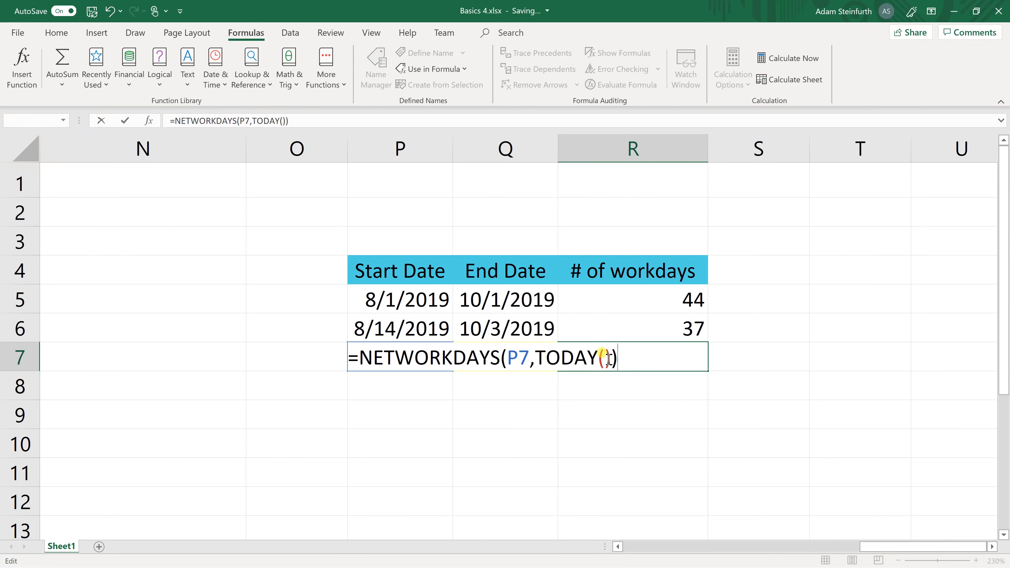
{"action": "key", "text": "Return"}
{"action": "left_click", "coordinate": [607, 358]}
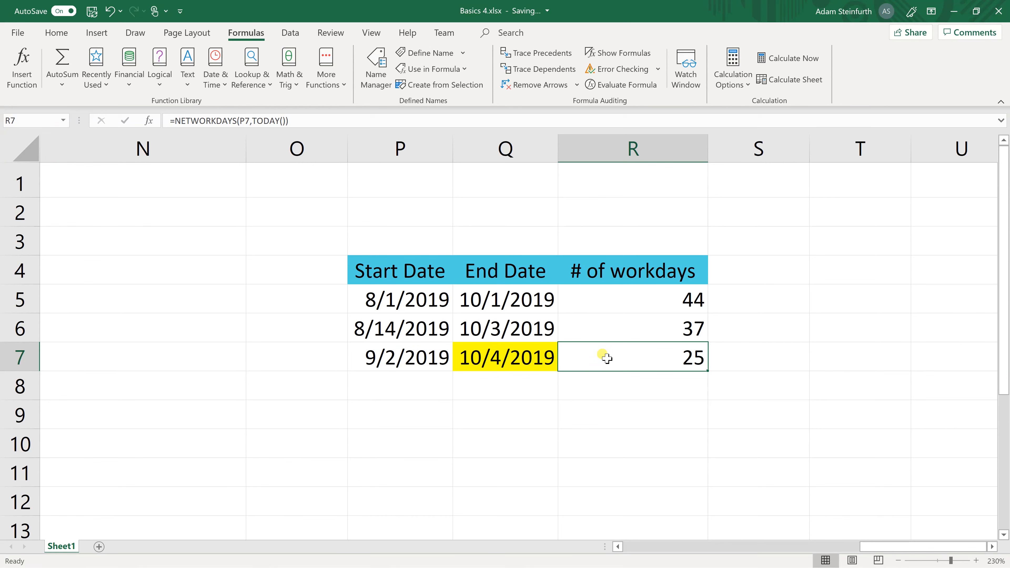
{"action": "left_click", "coordinate": [326, 81]}
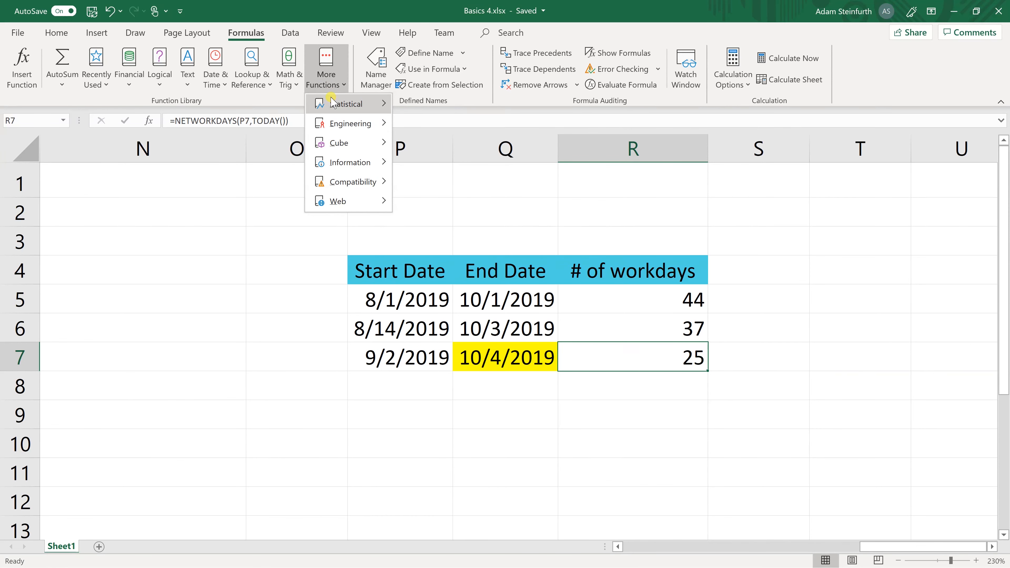
{"action": "mouse_move", "coordinate": [333, 102]}
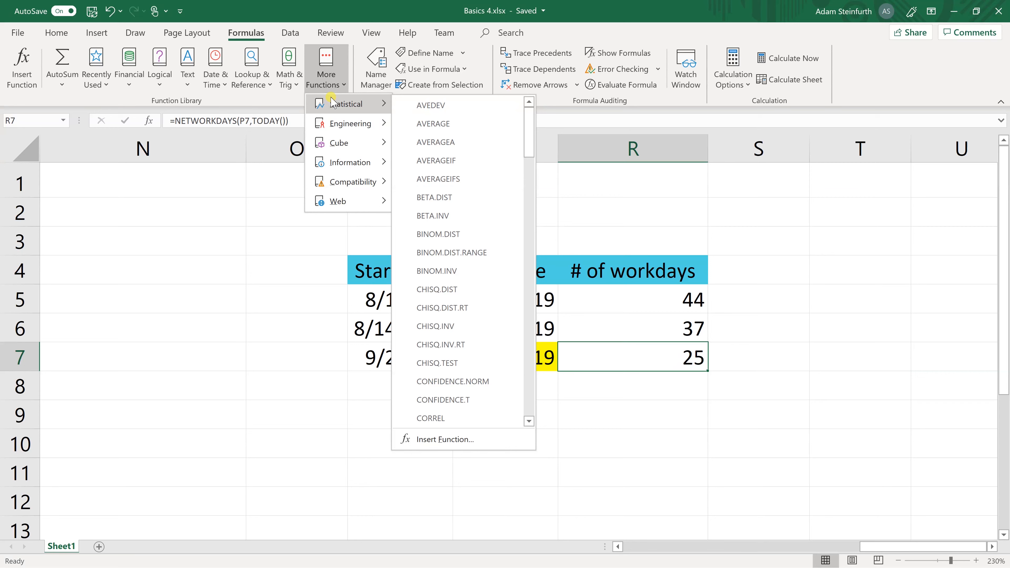
{"action": "left_click", "coordinate": [324, 17]}
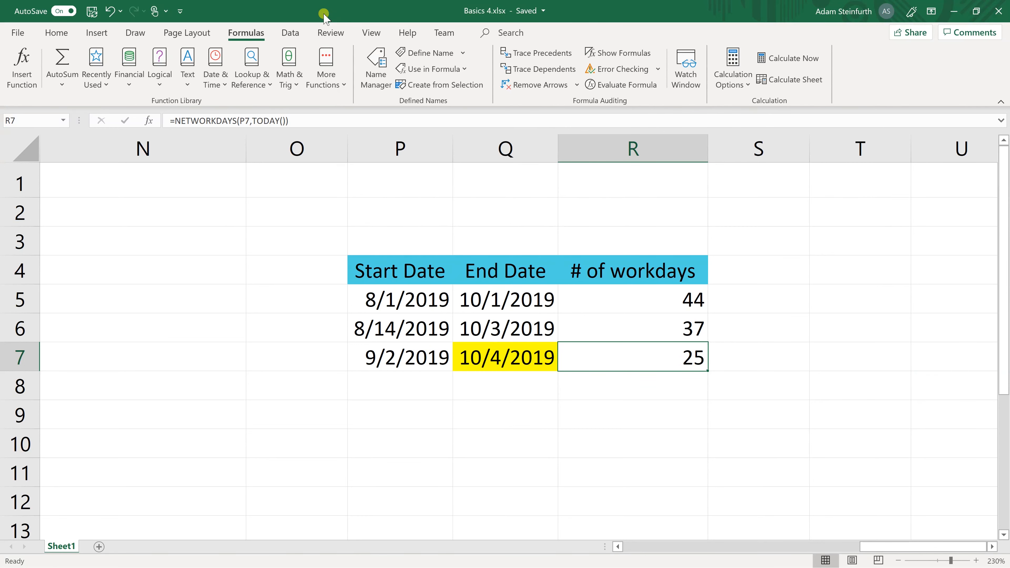